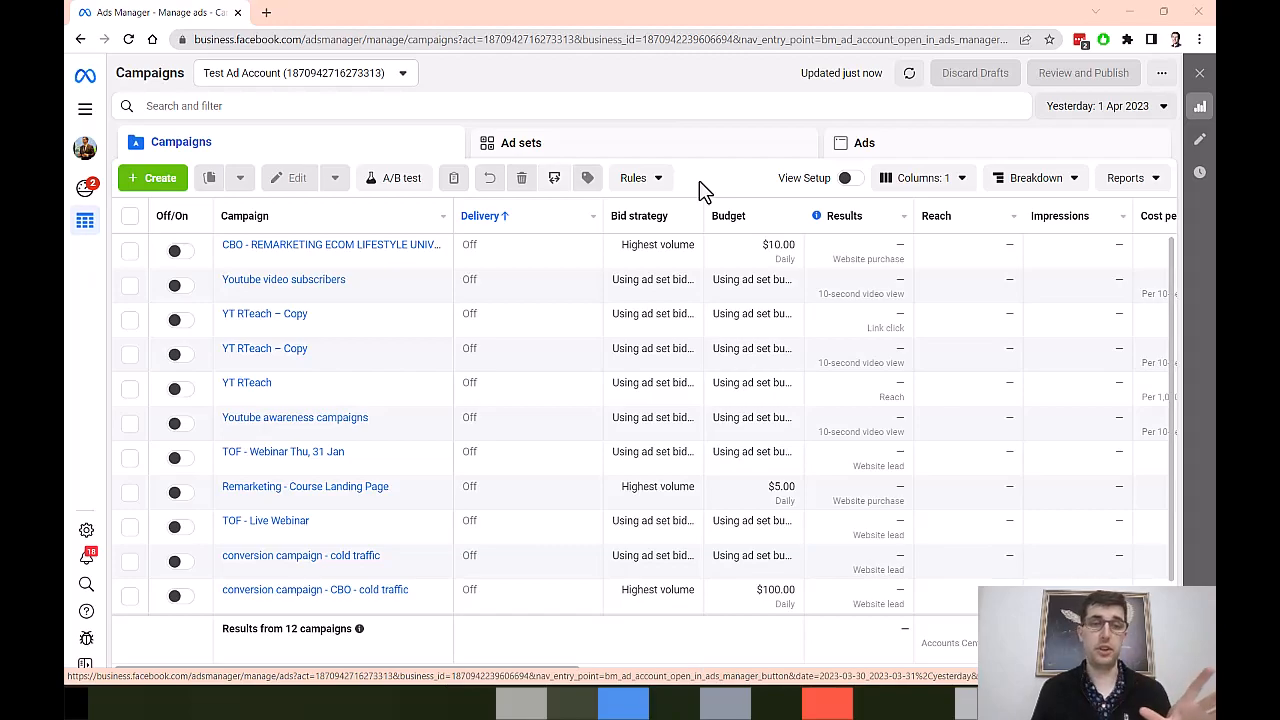
Step: Create a new campaign with Leads as its objective
click(160, 178)
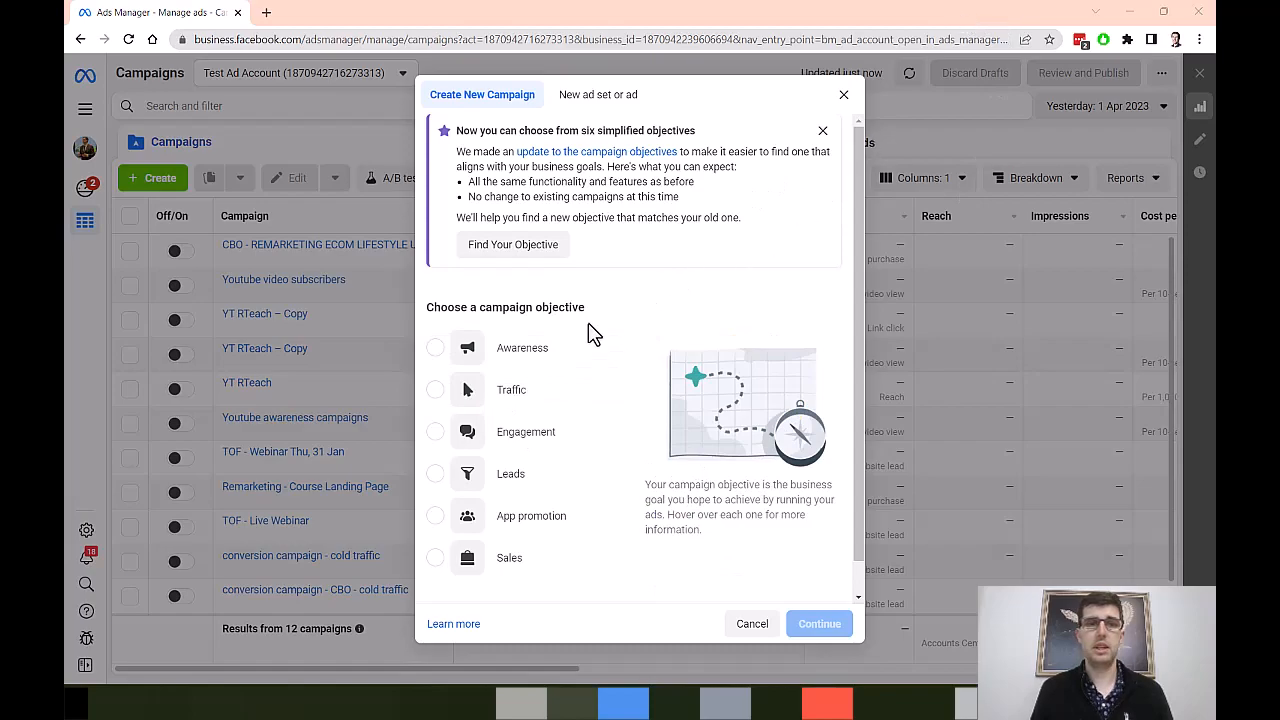
click(441, 476)
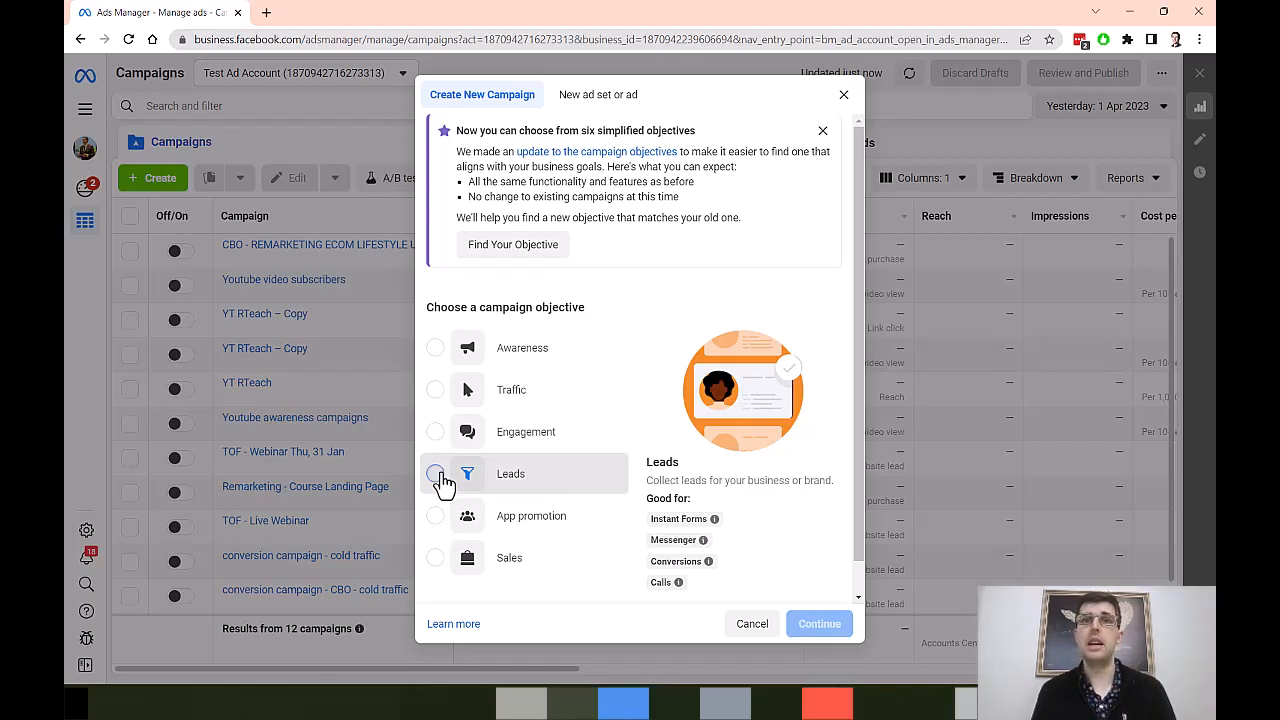
click(820, 626)
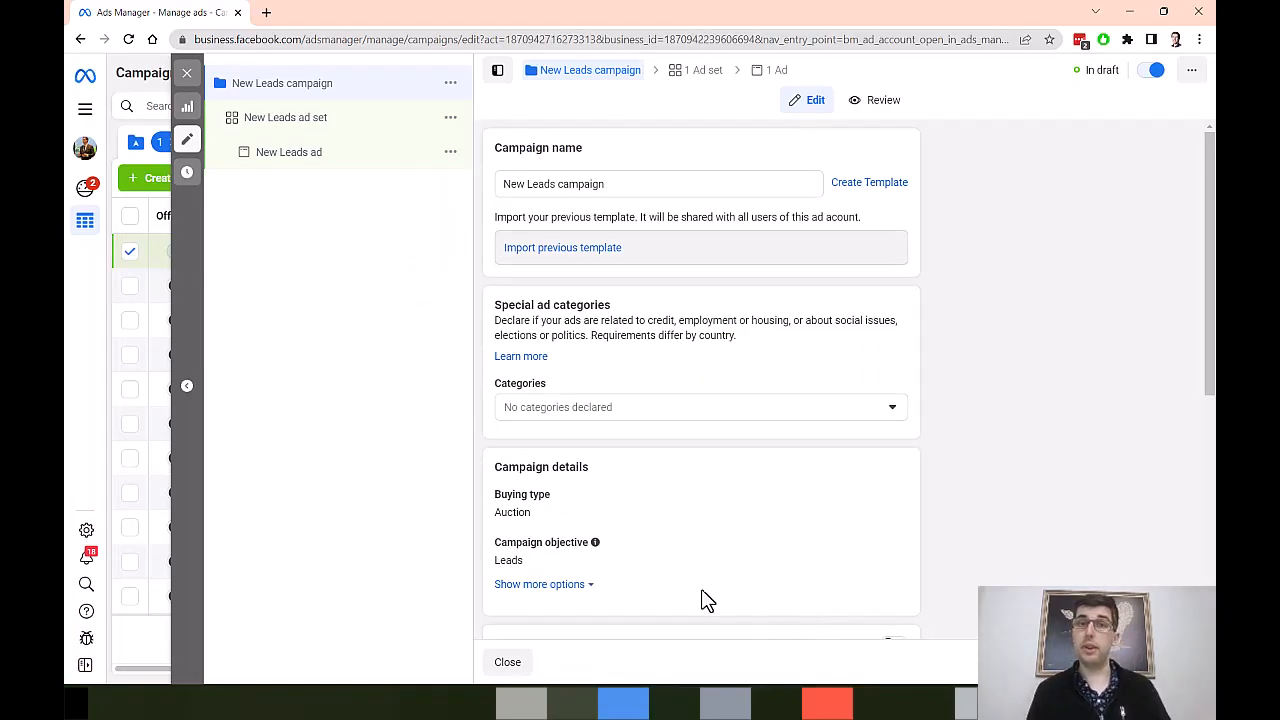
Step: Rename the campaign with the owner's full name followed by "test lead generation campaign"
drag(603, 184, 494, 190)
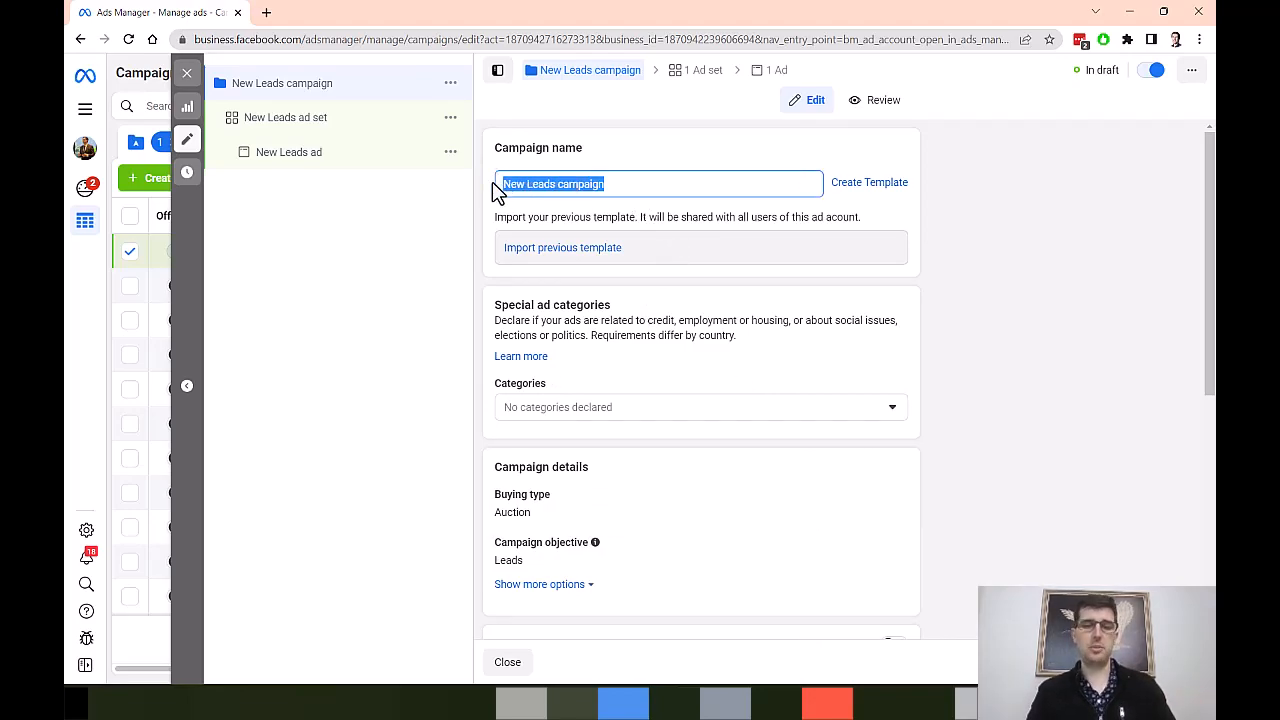
text(Ricky ha)
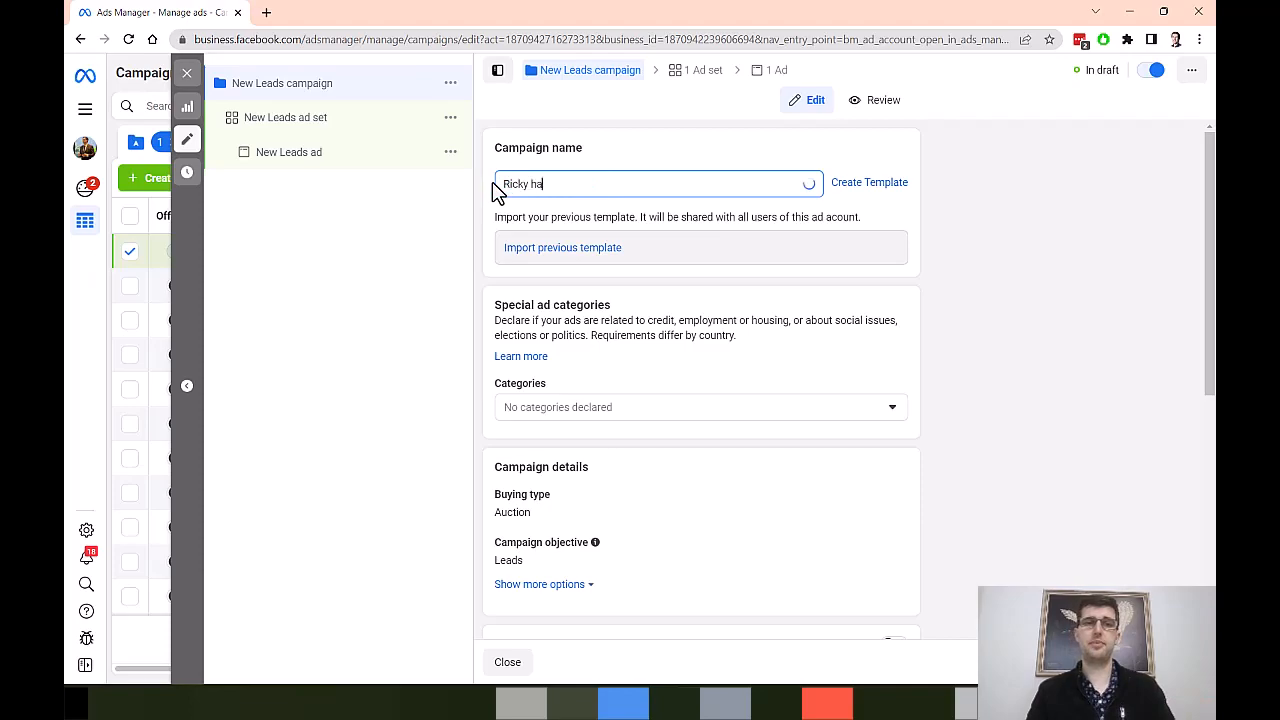
text(yes test le)
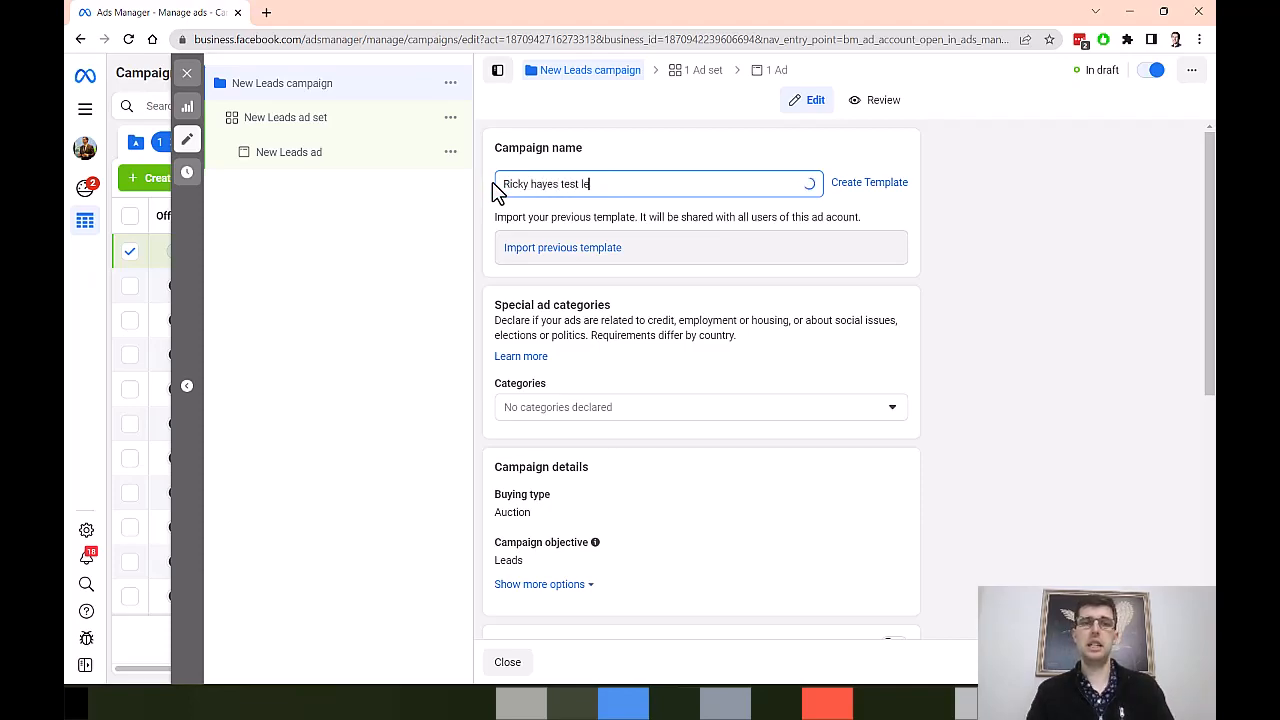
text(ad eneratio)
key(BackSpace)
key(BackSpace)
key(BackSpace)
key(BackSpace)
key(BackSpace)
key(BackSpace)
key(BackSpace)
key(BackSpace)
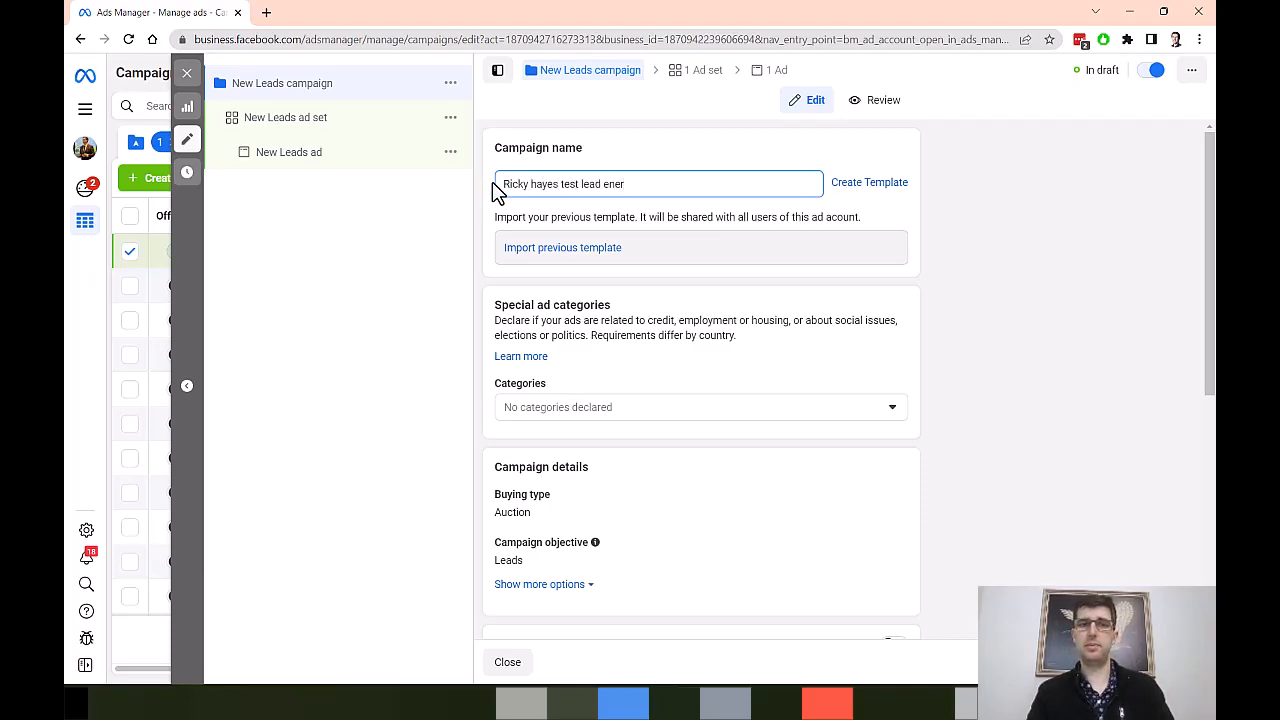
text(generation campaign)
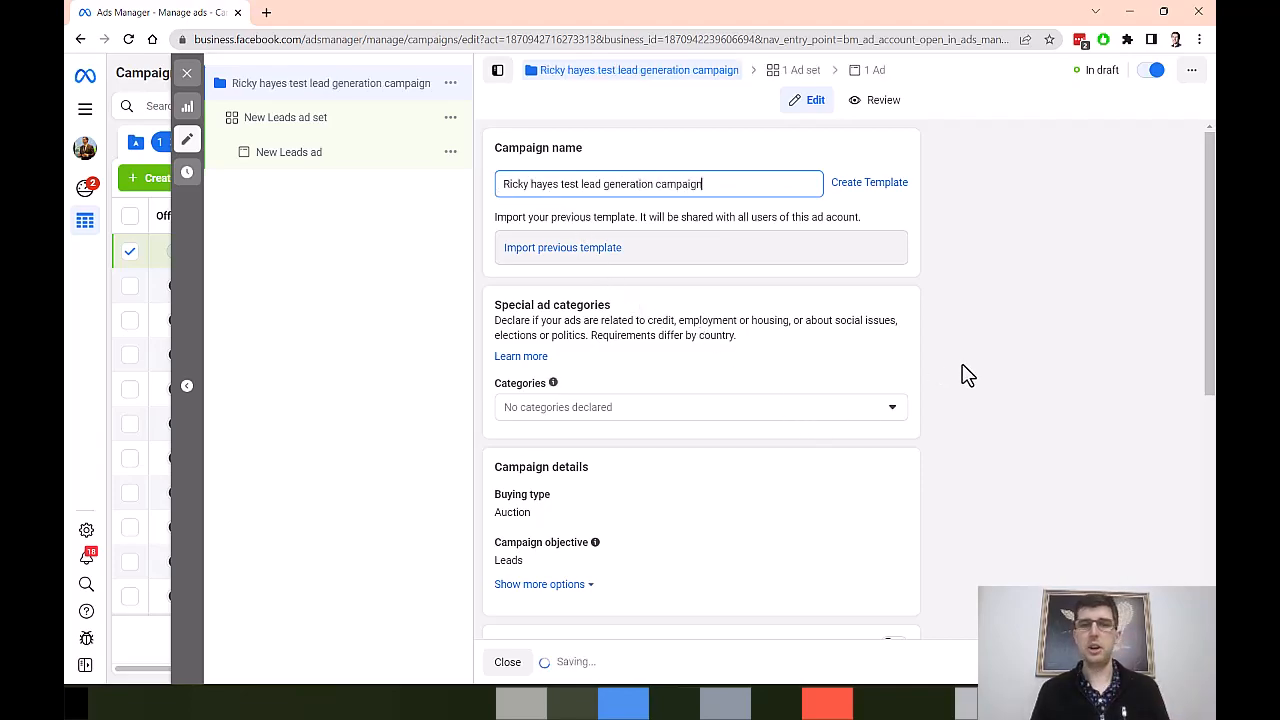
Step: Review the special ad category options available for the campaign
scroll(968, 354, down, 3)
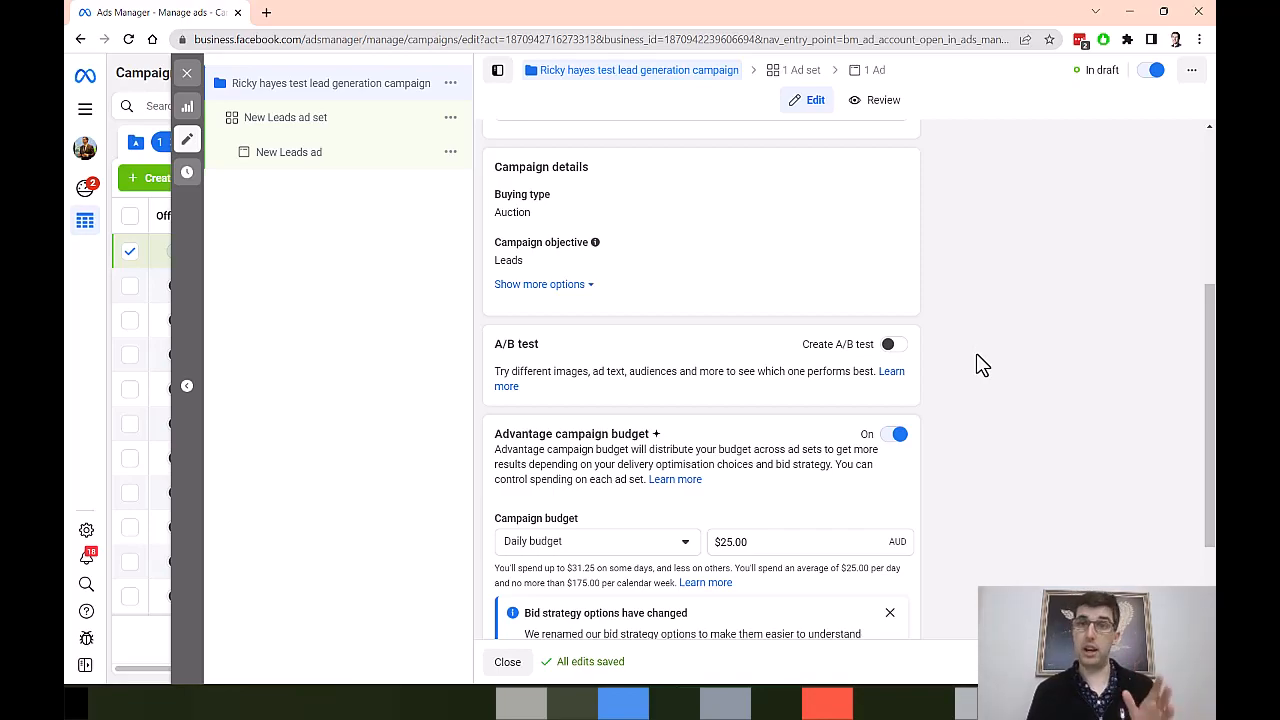
scroll(894, 343, up, 2)
click(650, 185)
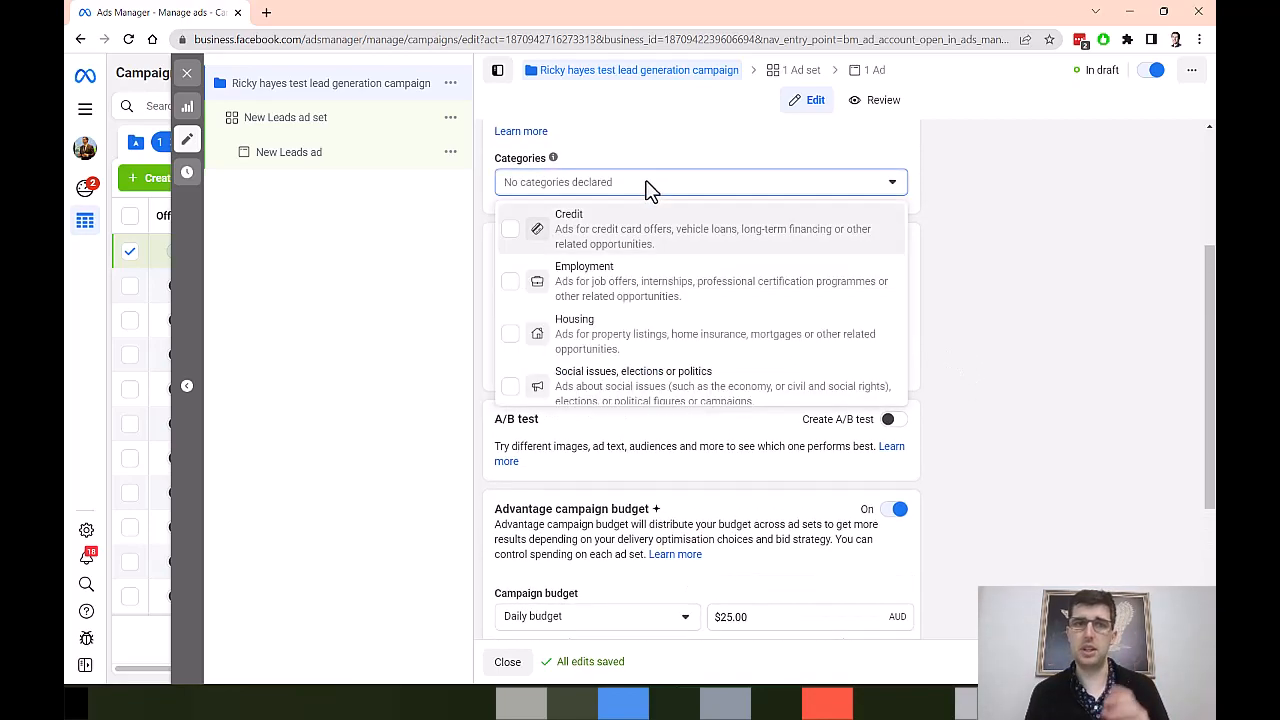
scroll(620, 346, down, 1)
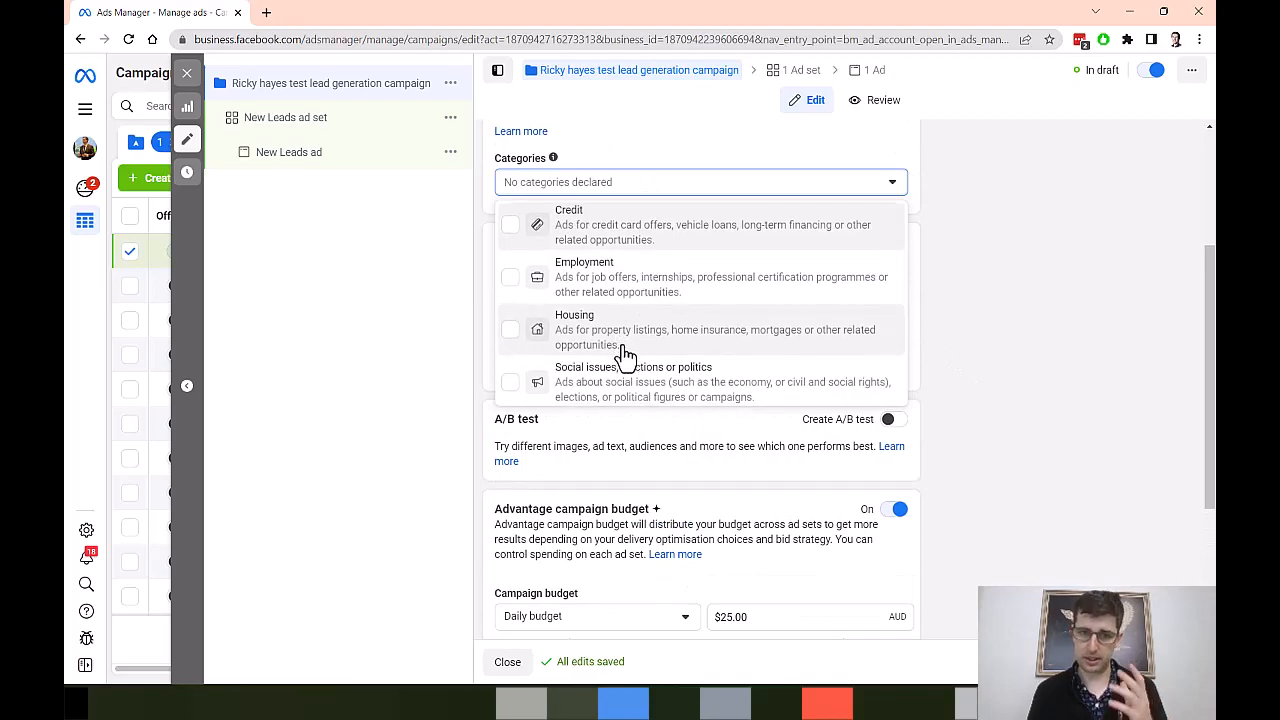
click(1069, 347)
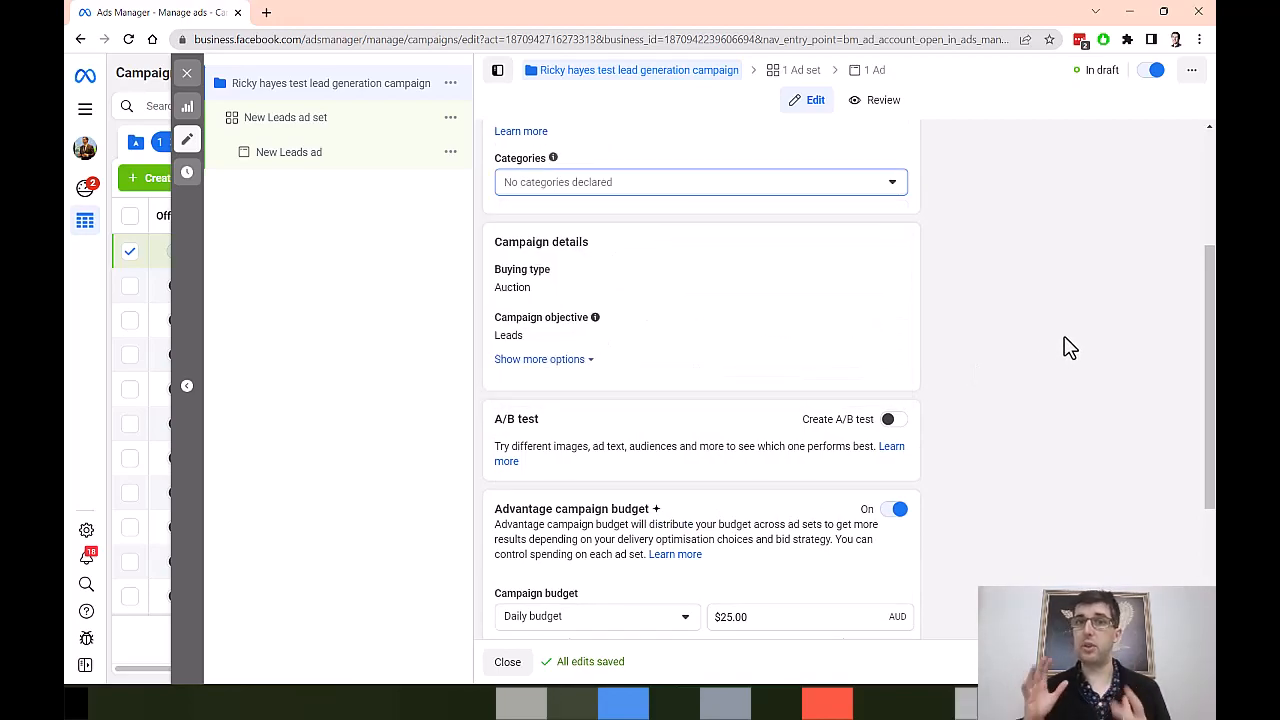
Step: Set the campaign's daily budget to 20 AUD
scroll(1070, 345, down, 1)
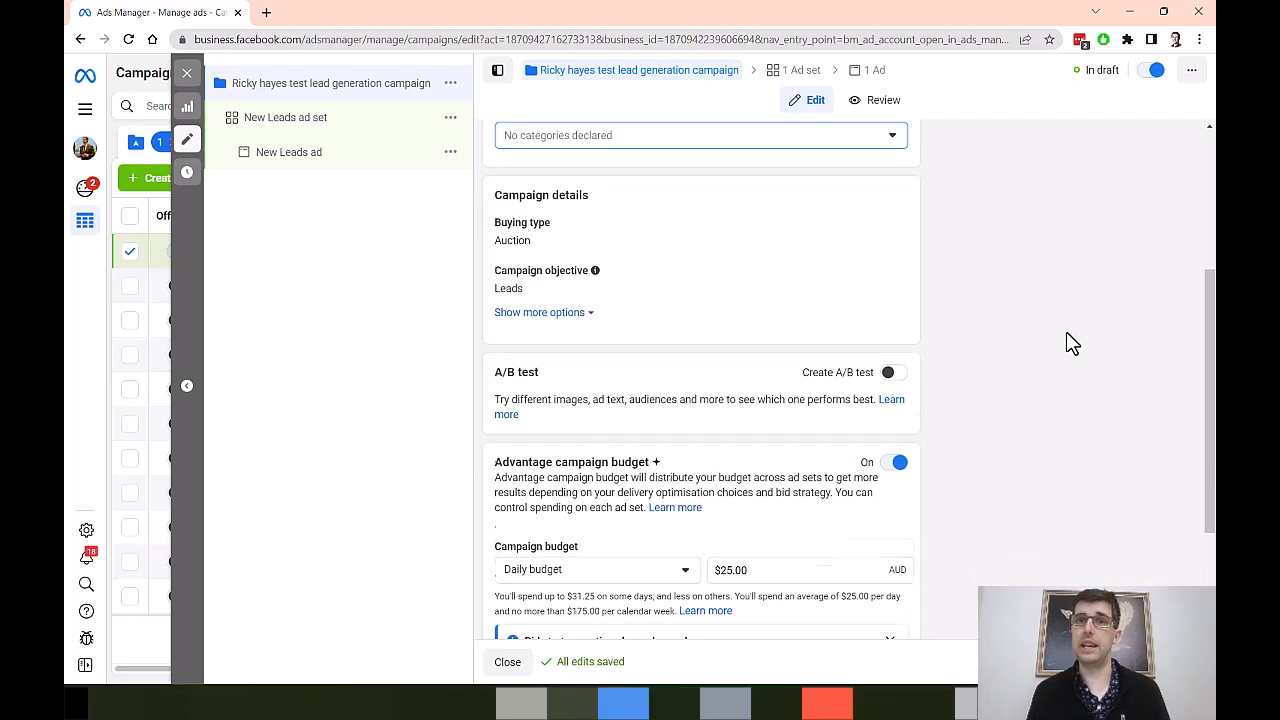
scroll(1070, 343, down, 2)
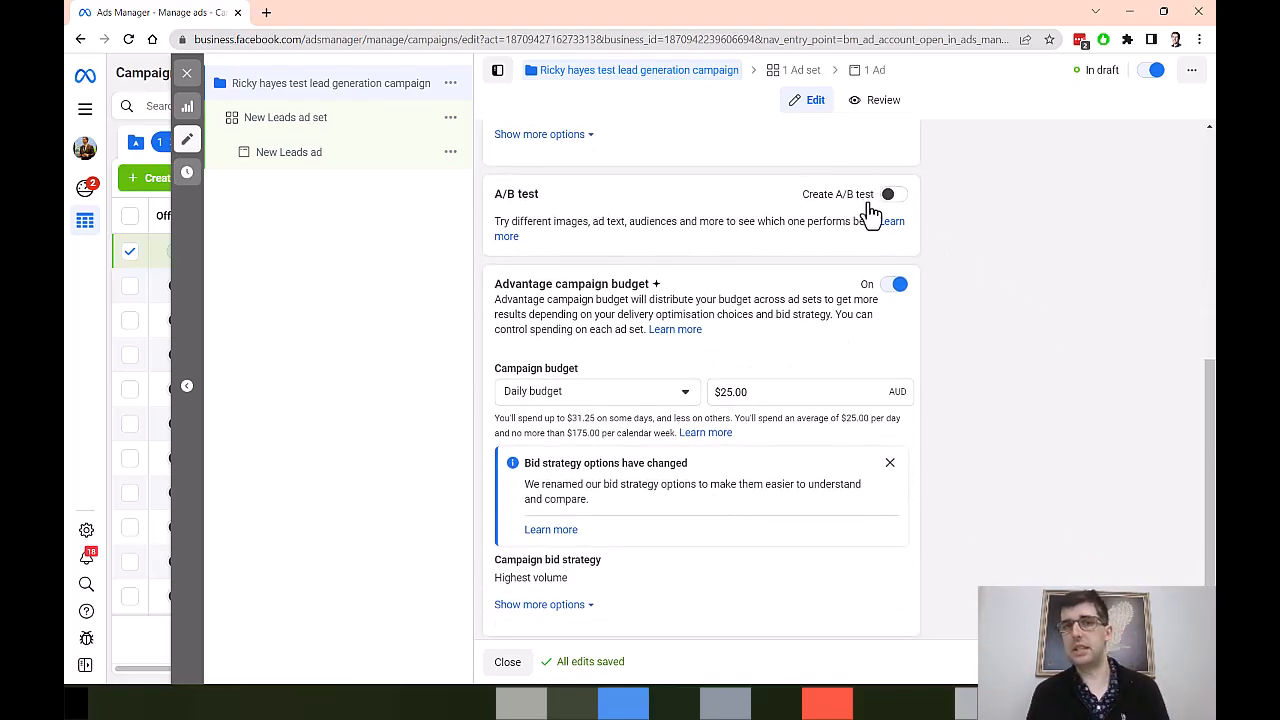
click(752, 391)
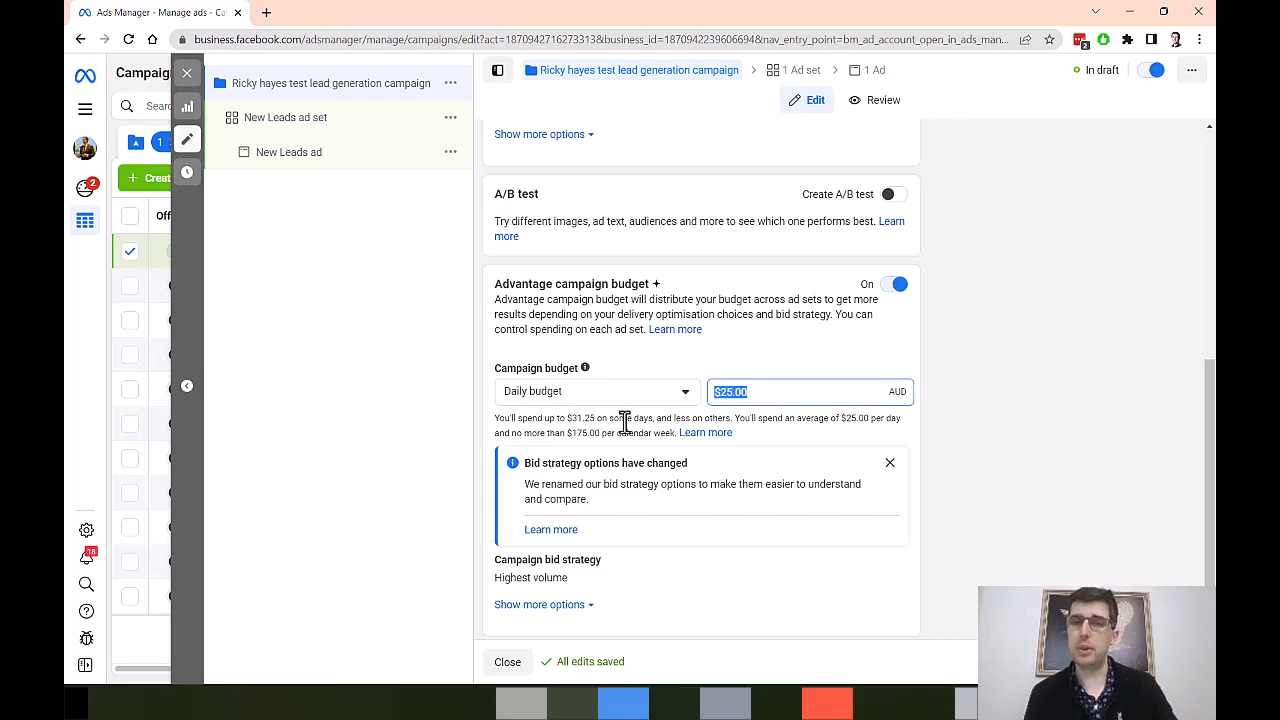
text(20)
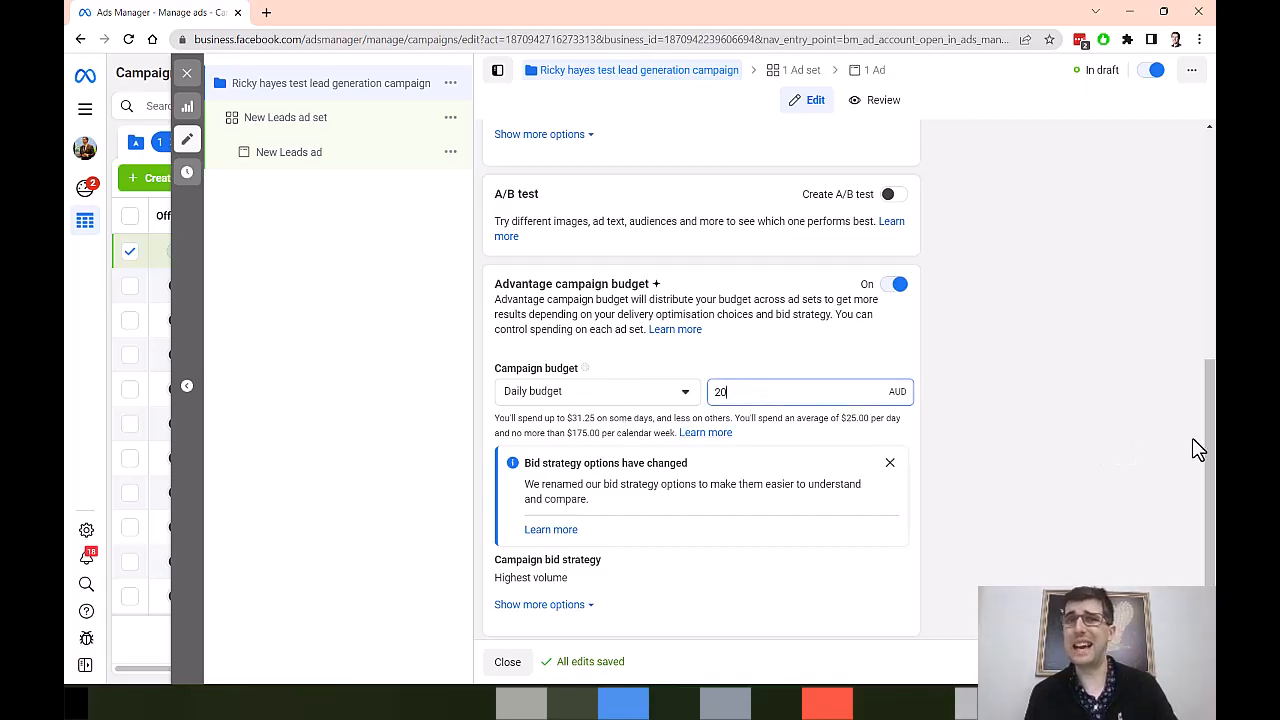
click(1030, 402)
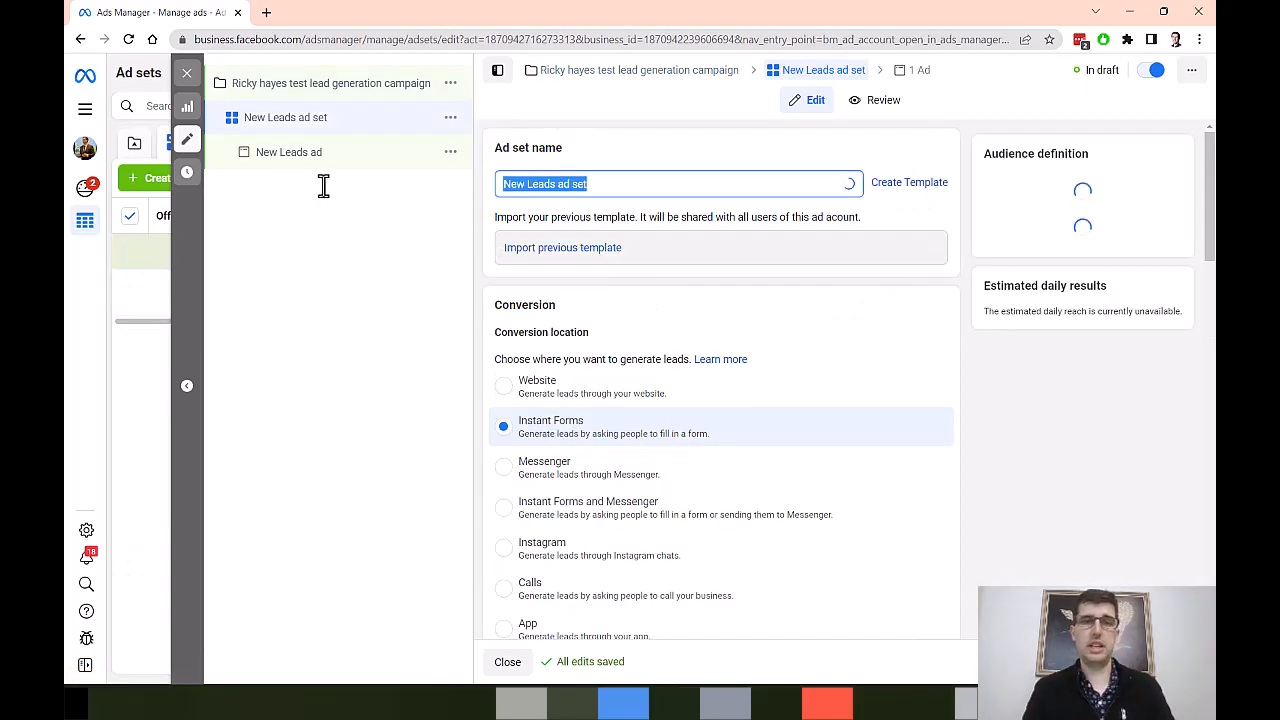
Step: Rename the campaign's ad set as "Adset Interest 1"
text(A)
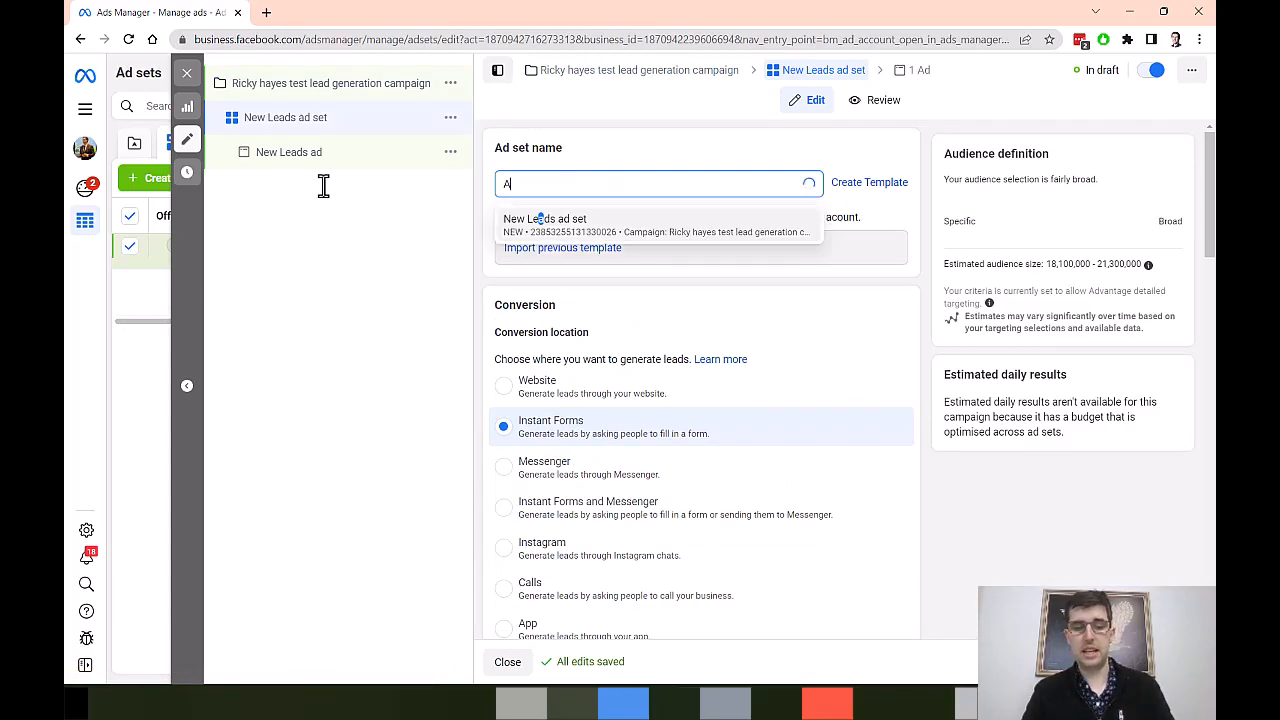
text(dset Interest 1)
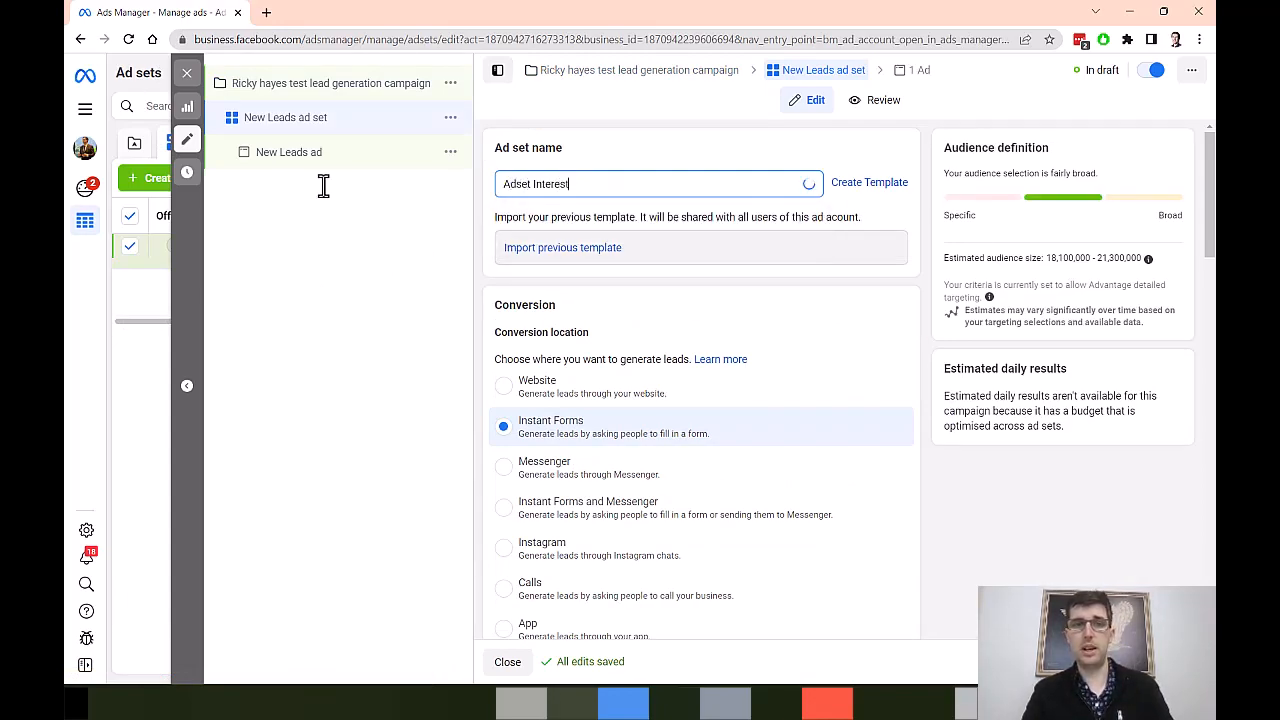
click(490, 230)
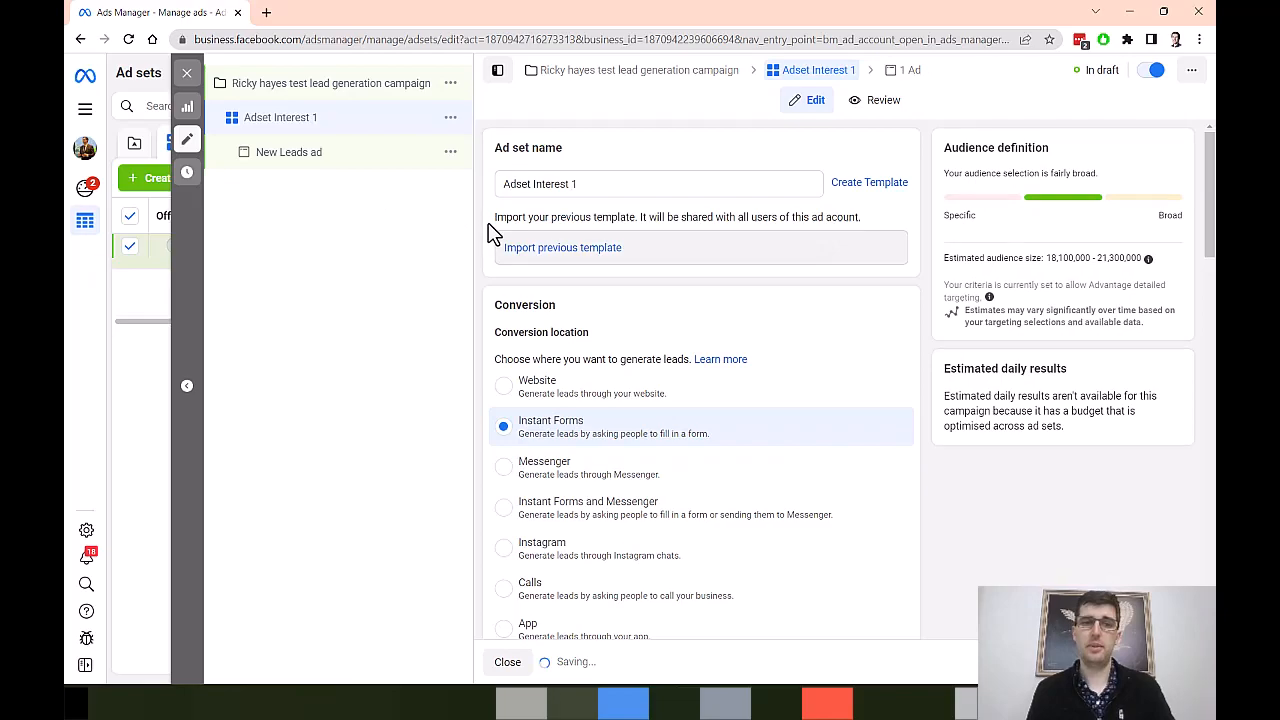
Step: Set the ad set's conversion location to Website and its conversion event to Lead
scroll(505, 290, down, 1)
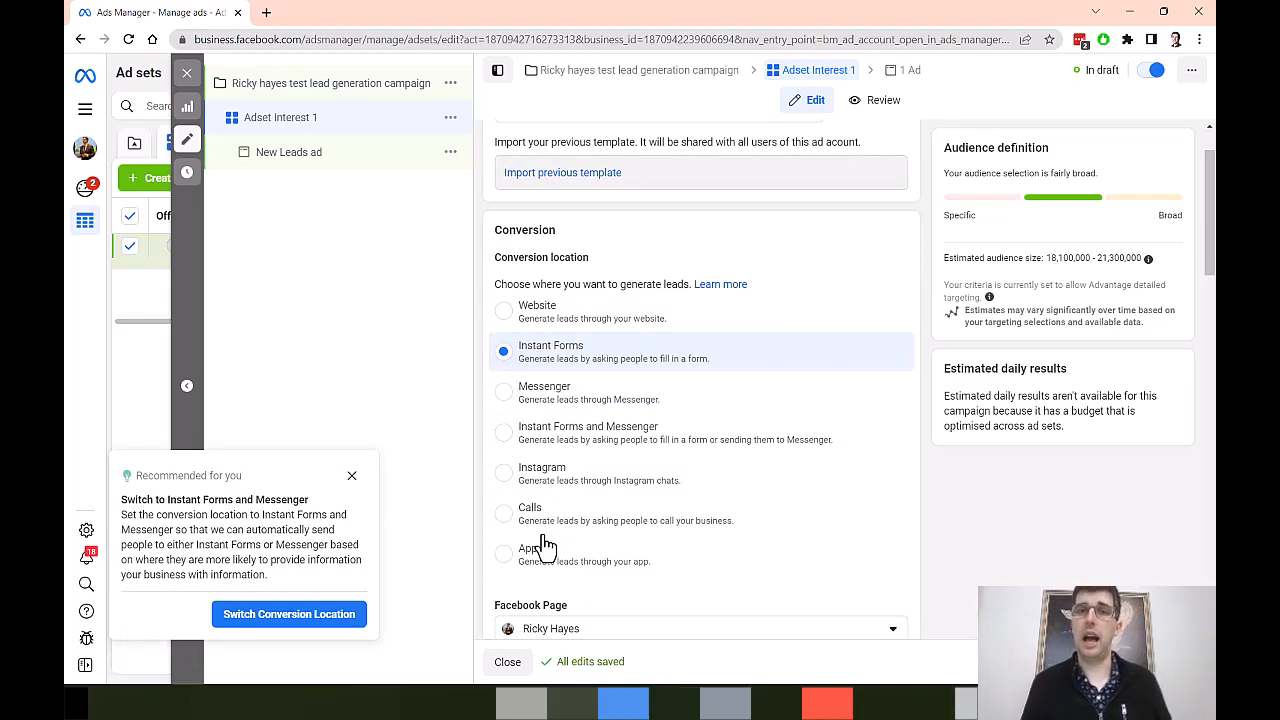
click(510, 318)
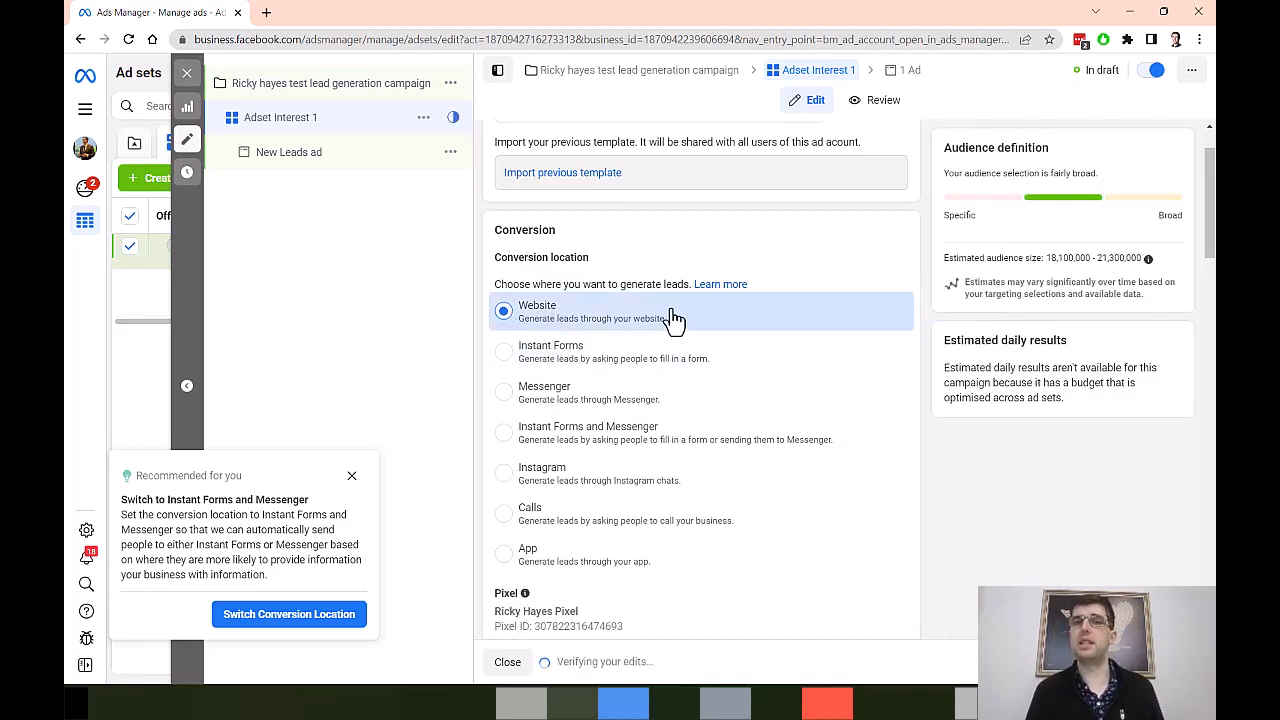
scroll(703, 311, down, 4)
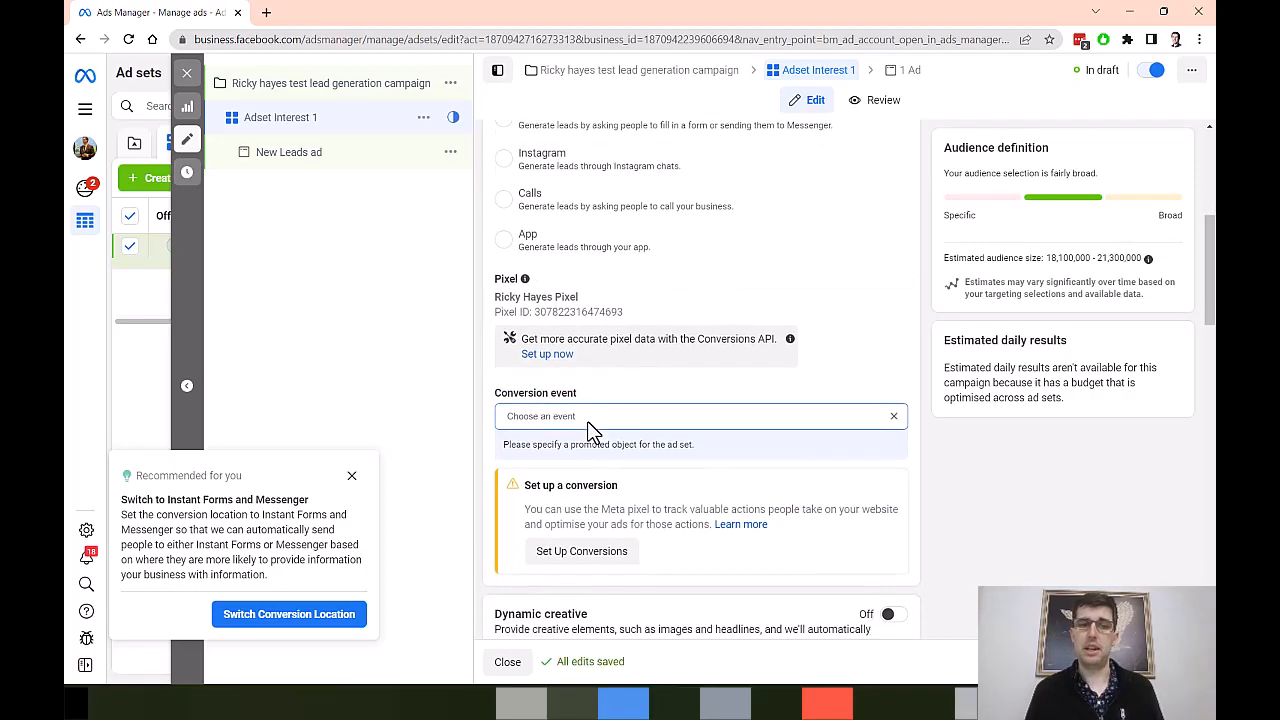
click(617, 356)
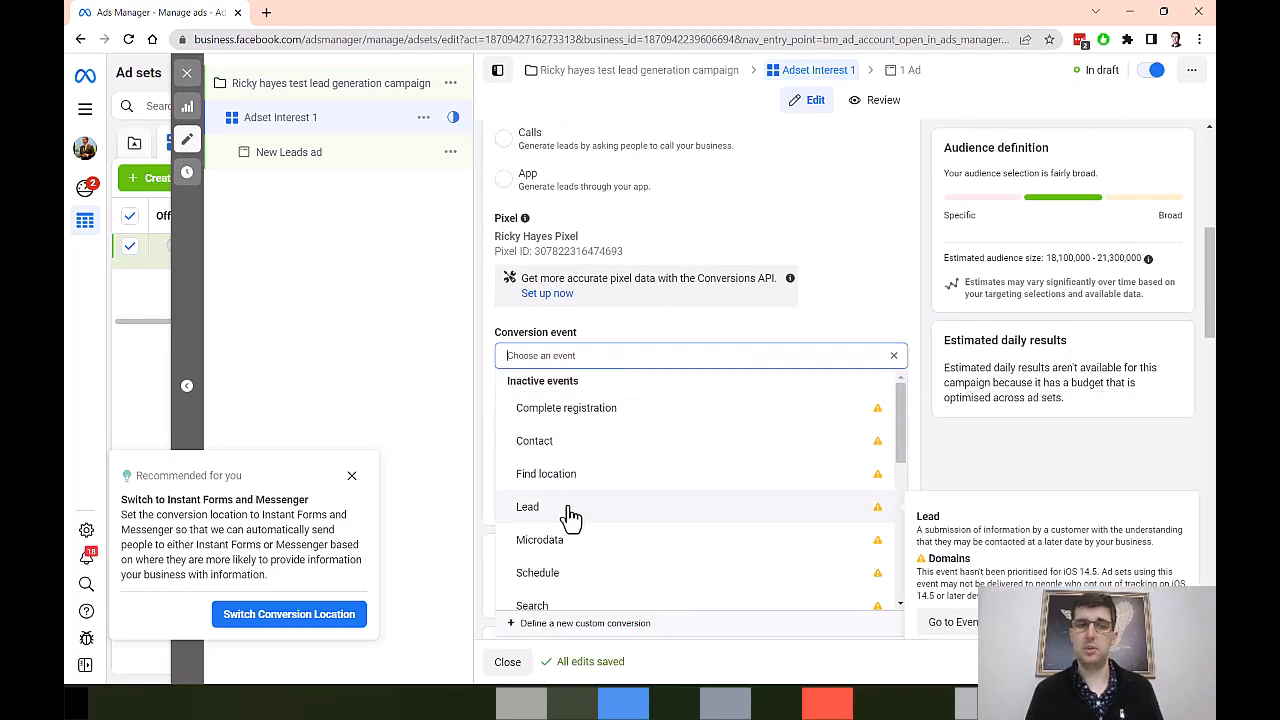
scroll(570, 515, down, 1)
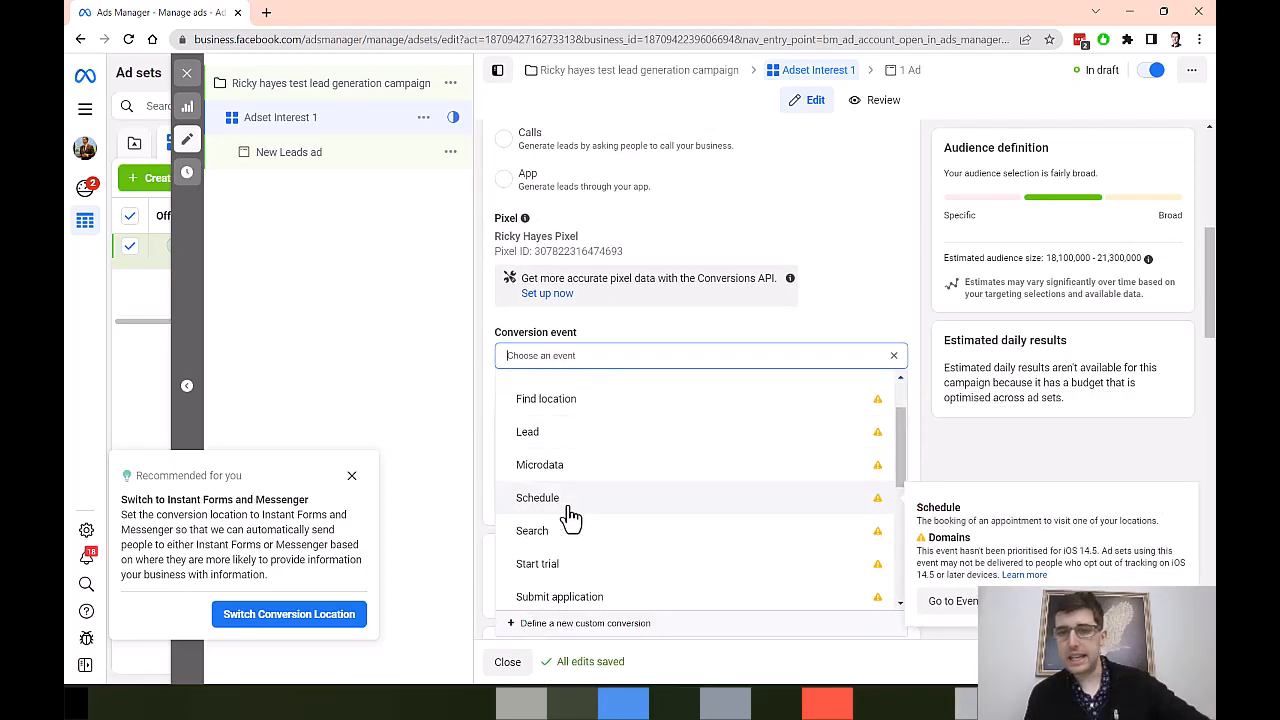
click(578, 448)
Step: Open the ad set's audience locations for editing and search for "melbourne"
scroll(478, 325, down, 2)
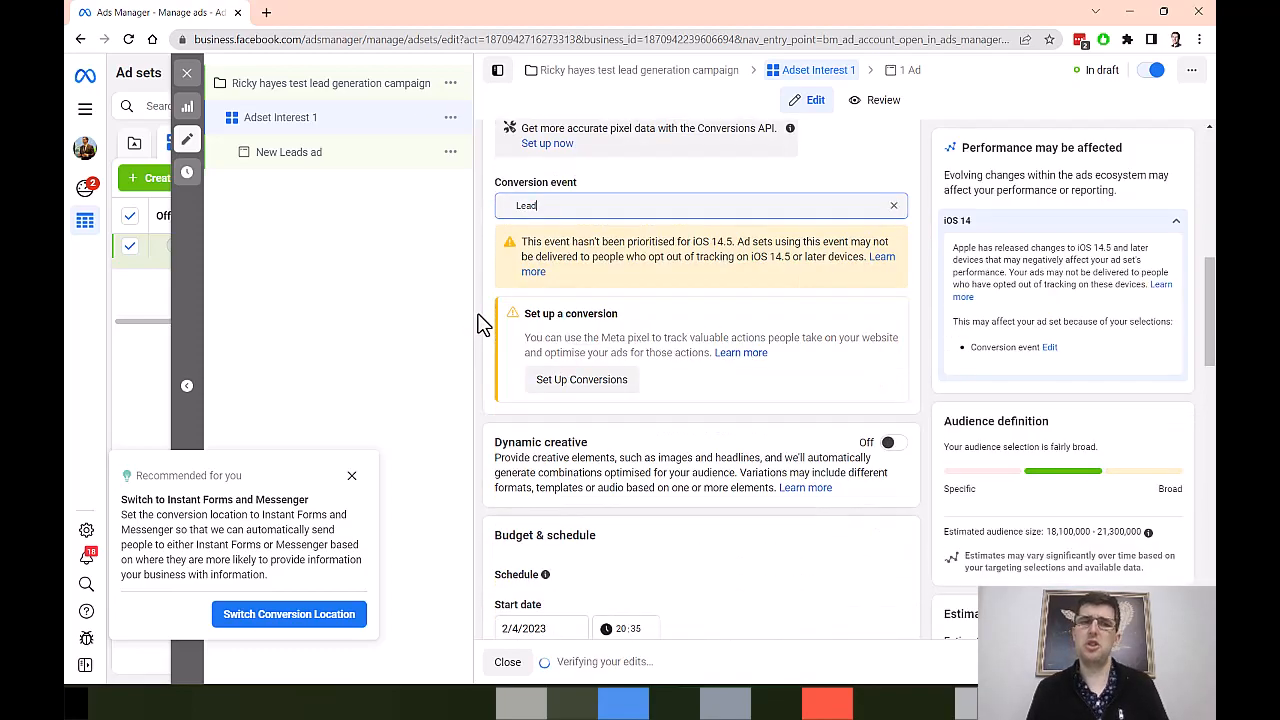
scroll(480, 330, down, 2)
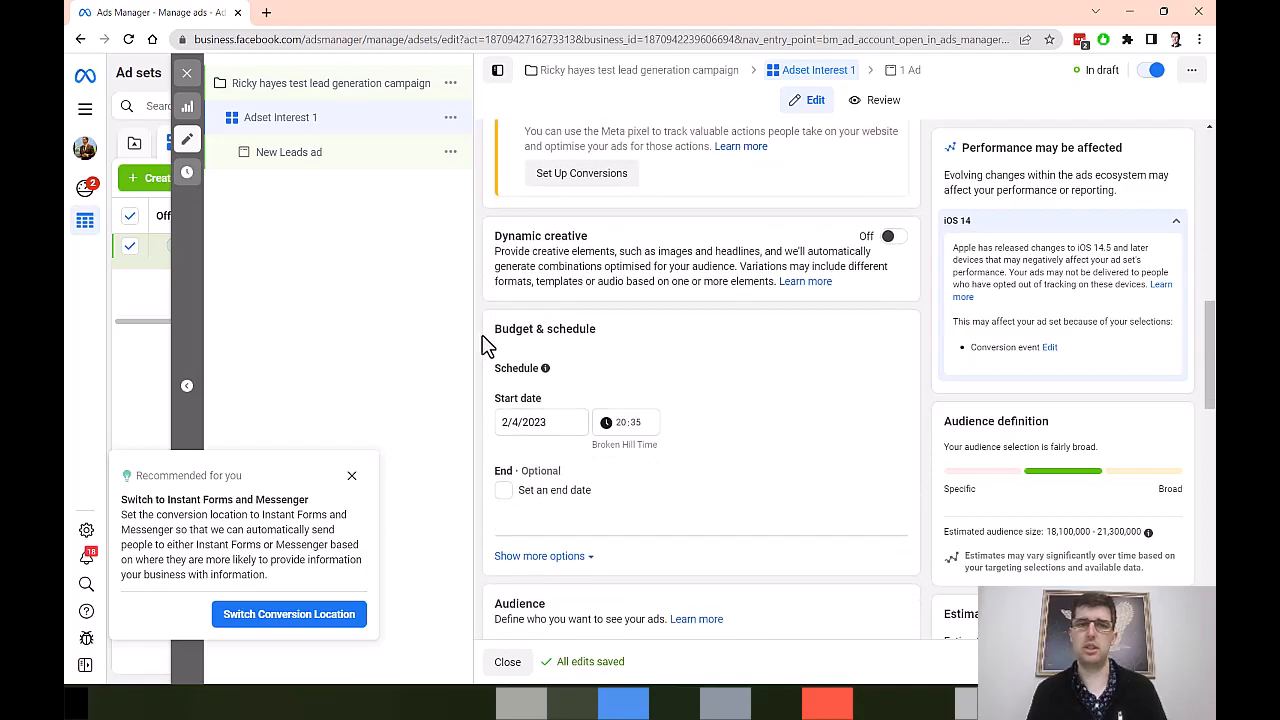
scroll(481, 344, down, 1)
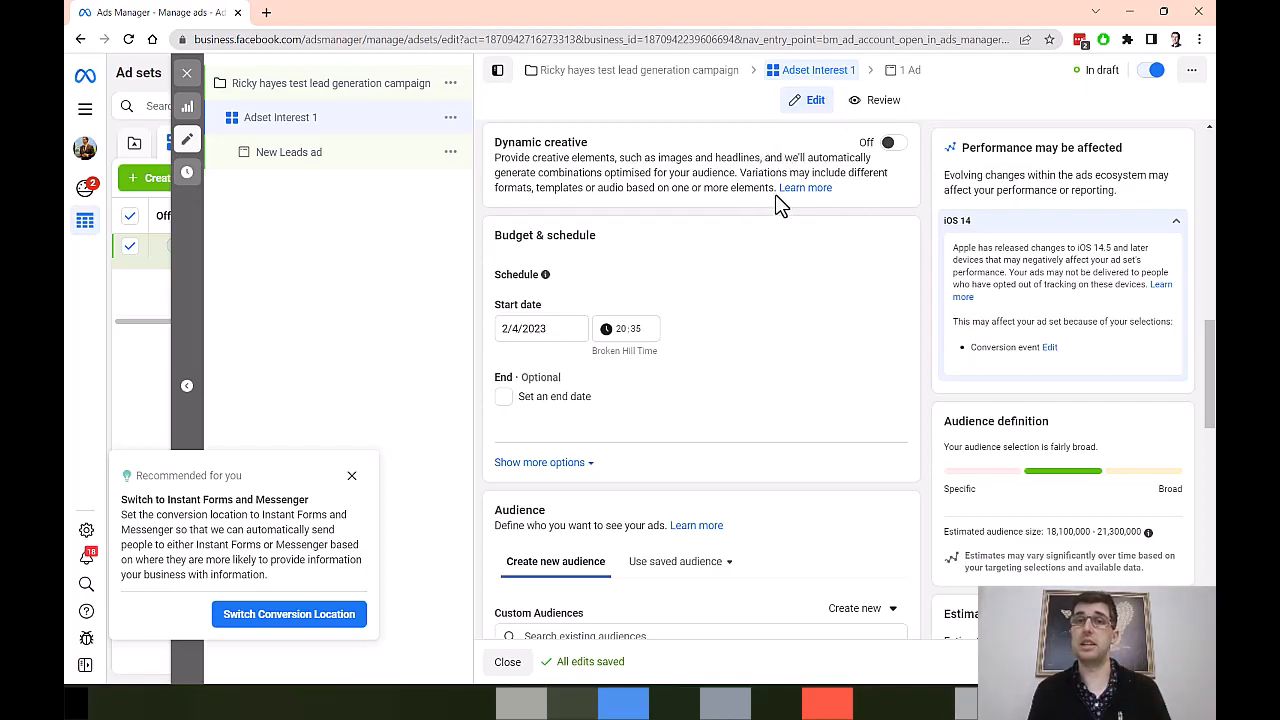
scroll(753, 222, down, 2)
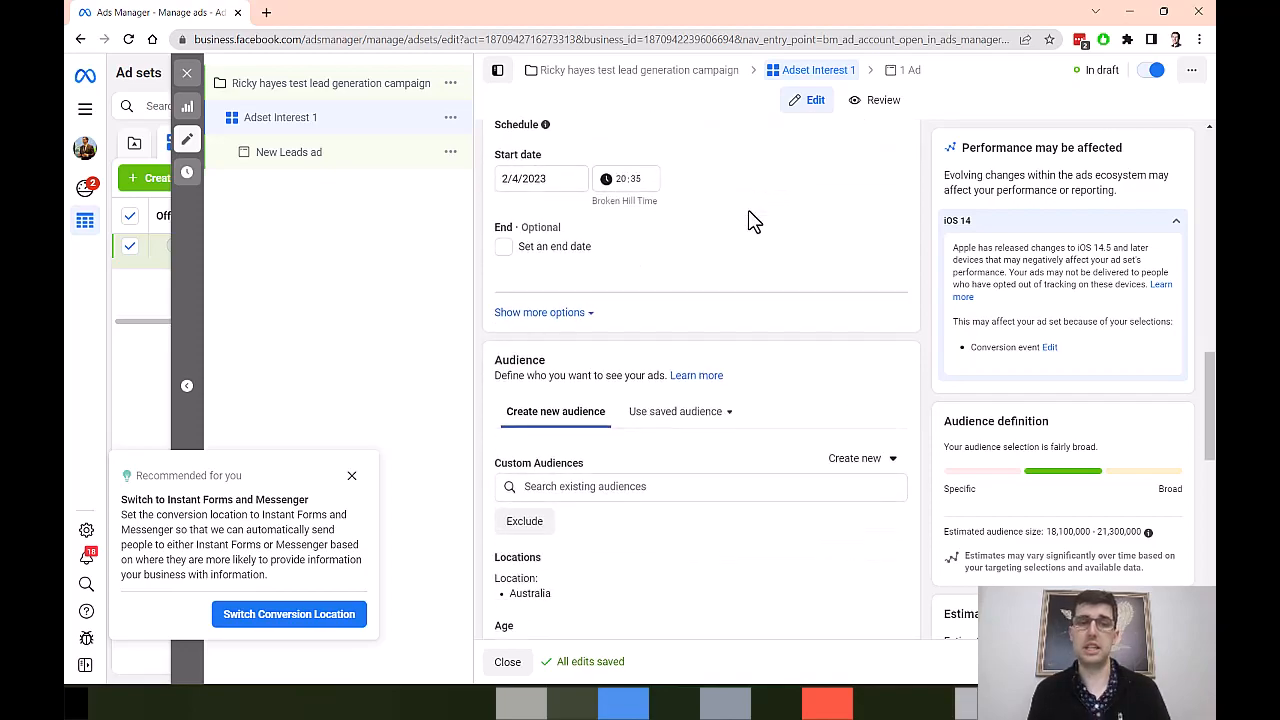
scroll(753, 222, down, 3)
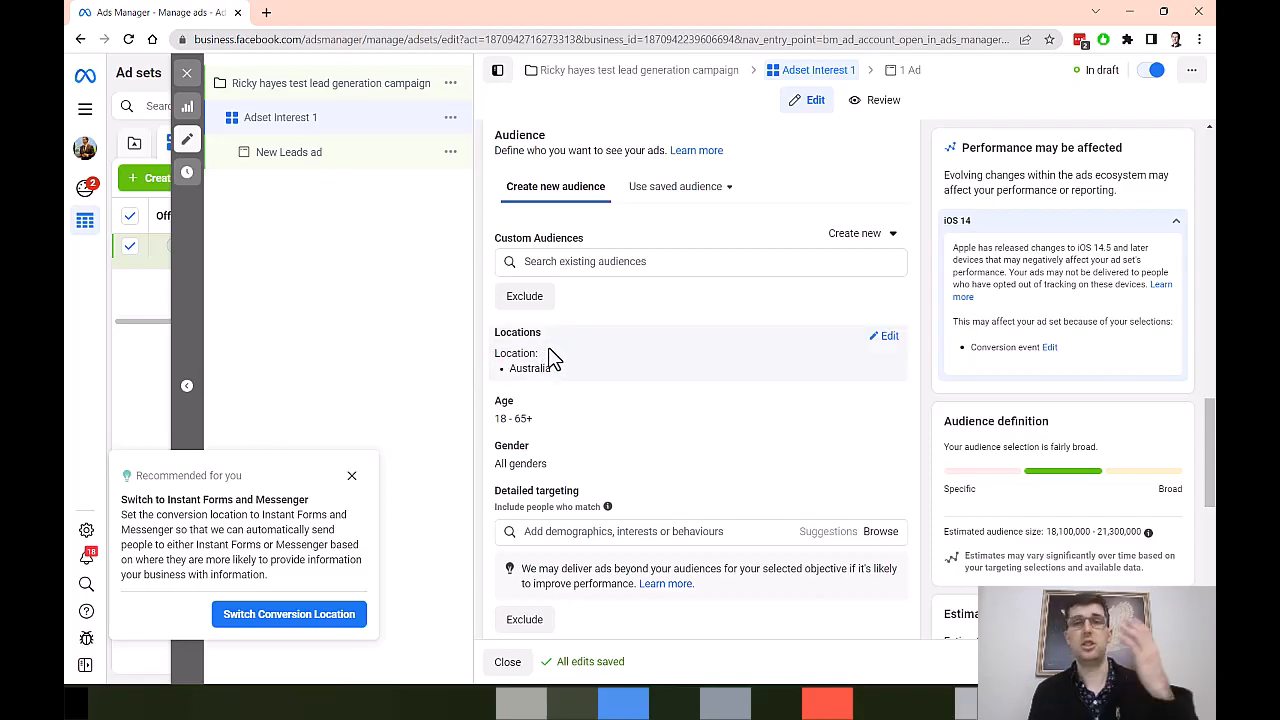
click(884, 340)
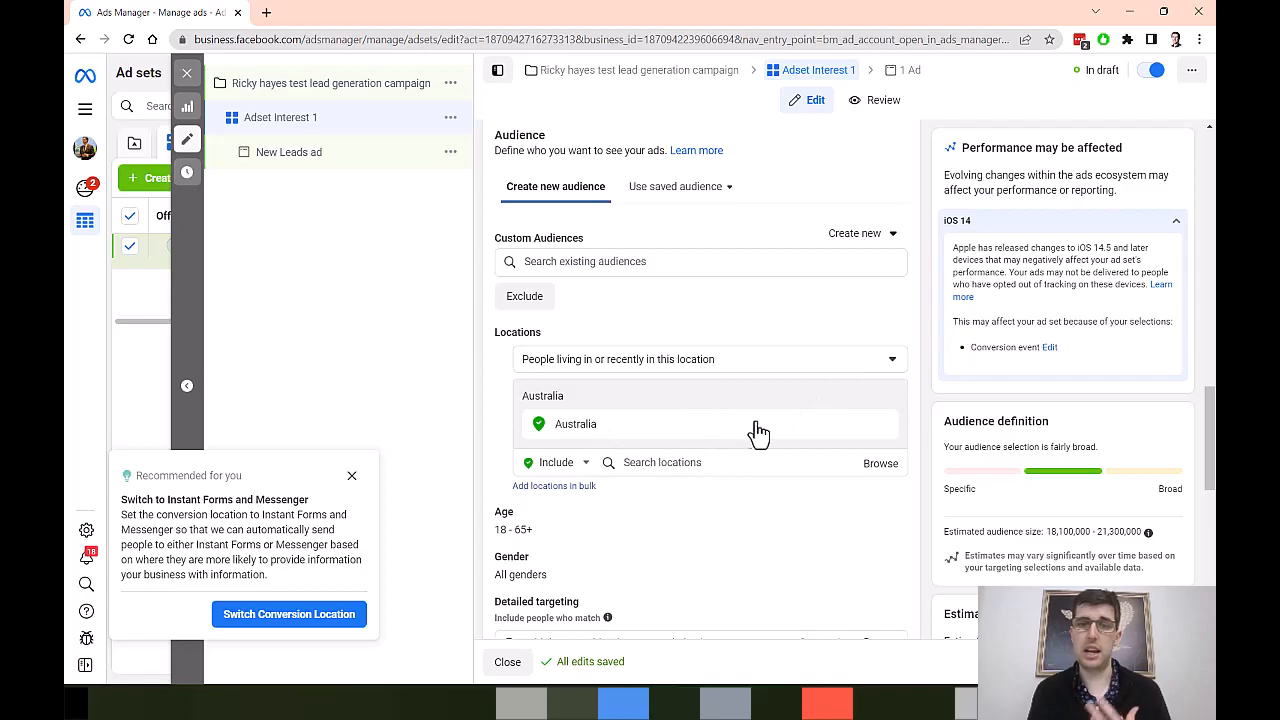
click(694, 461)
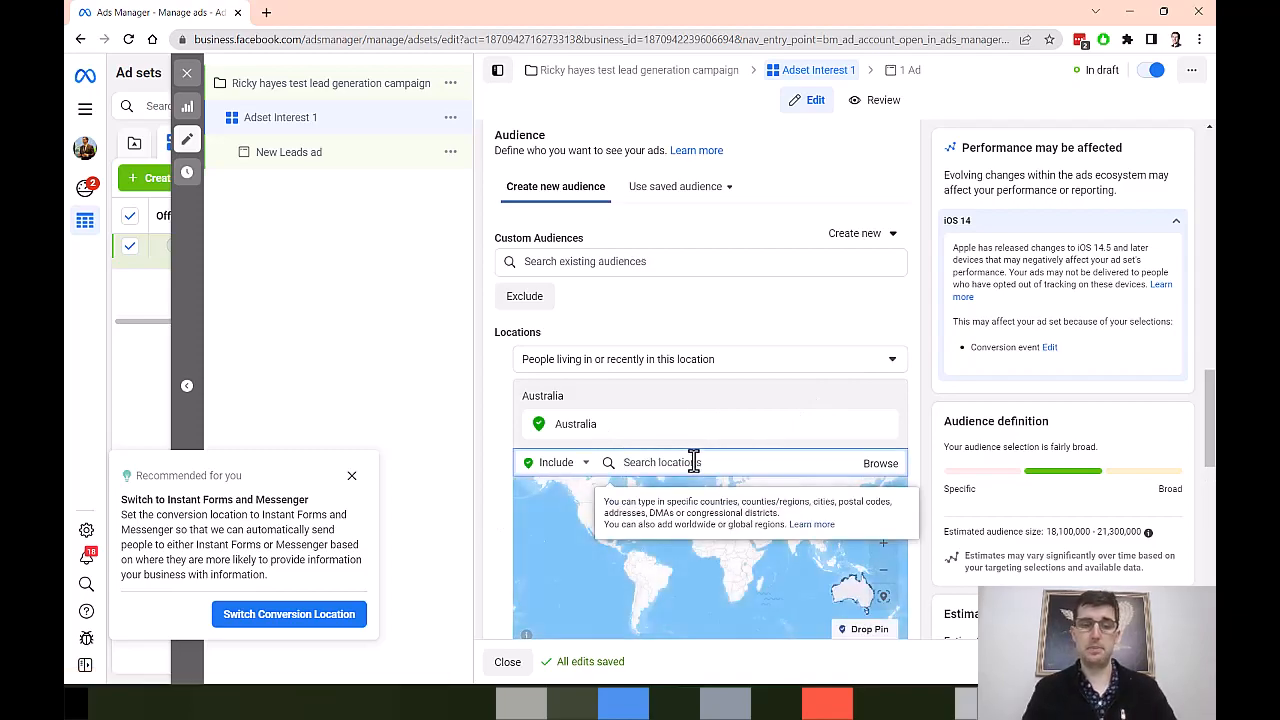
text(melbourne)
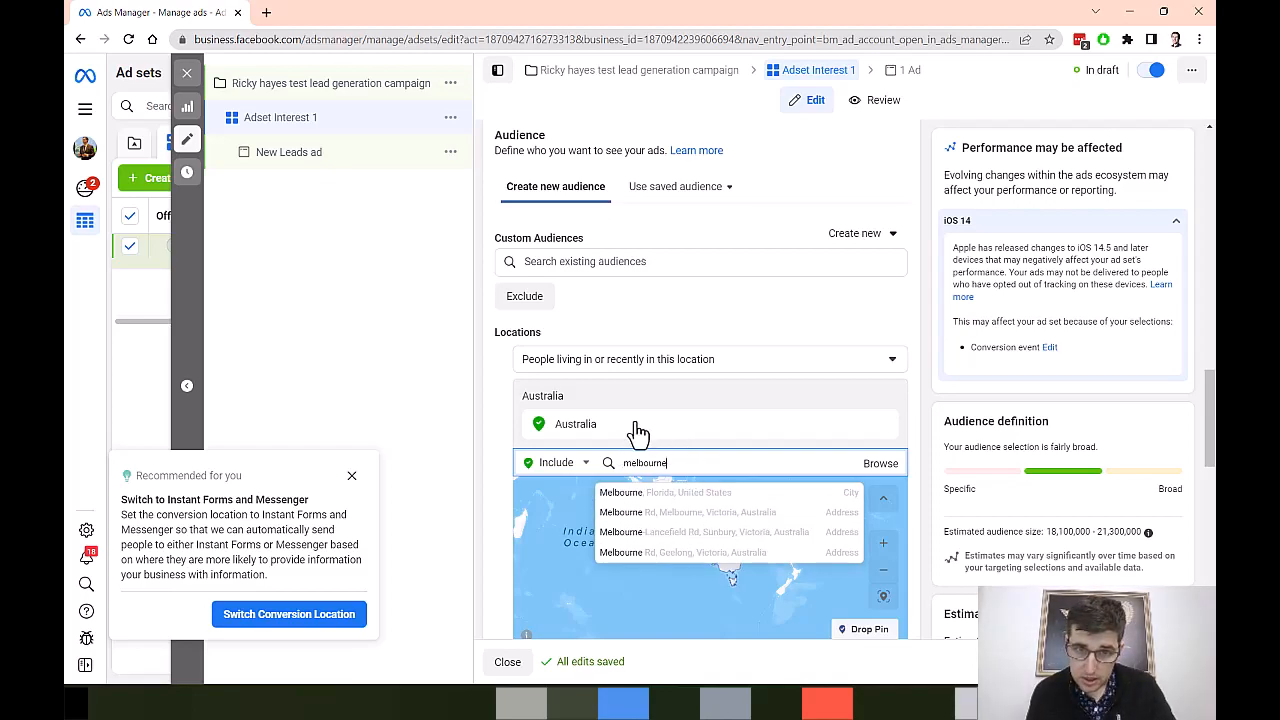
Step: Remove Australia from the ad set's audience locations
click(862, 425)
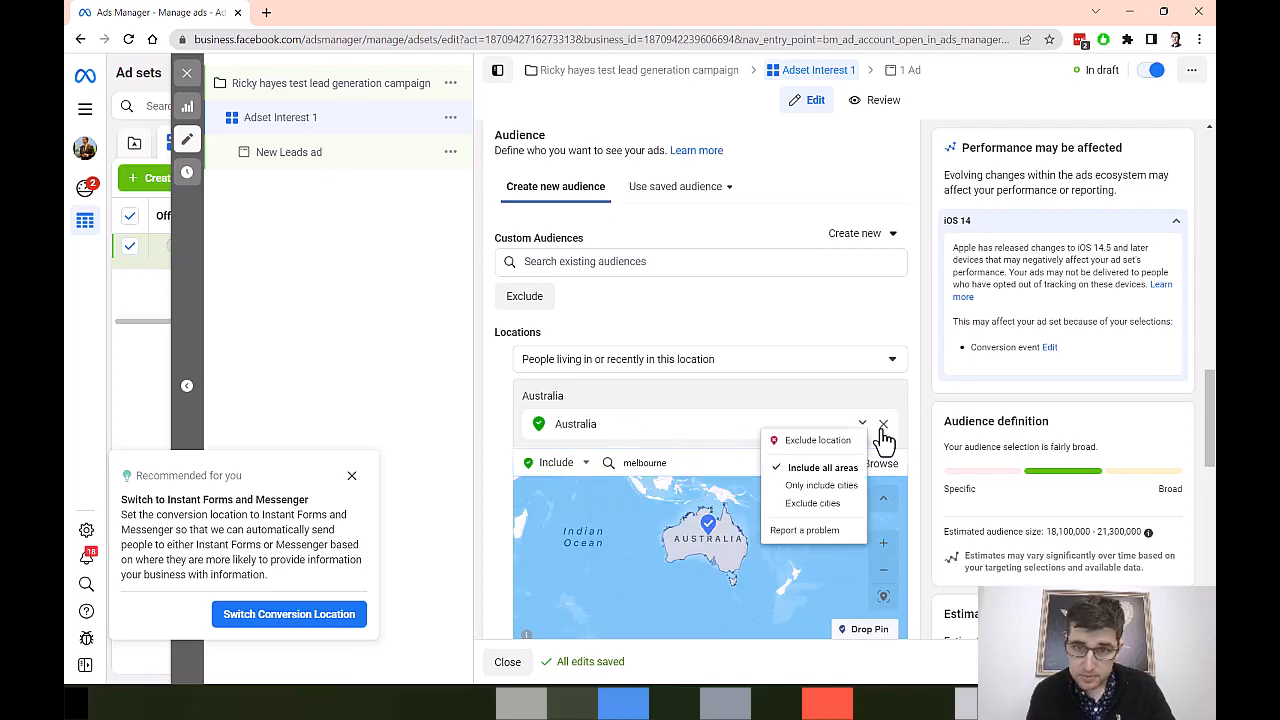
click(883, 428)
double_click(686, 446)
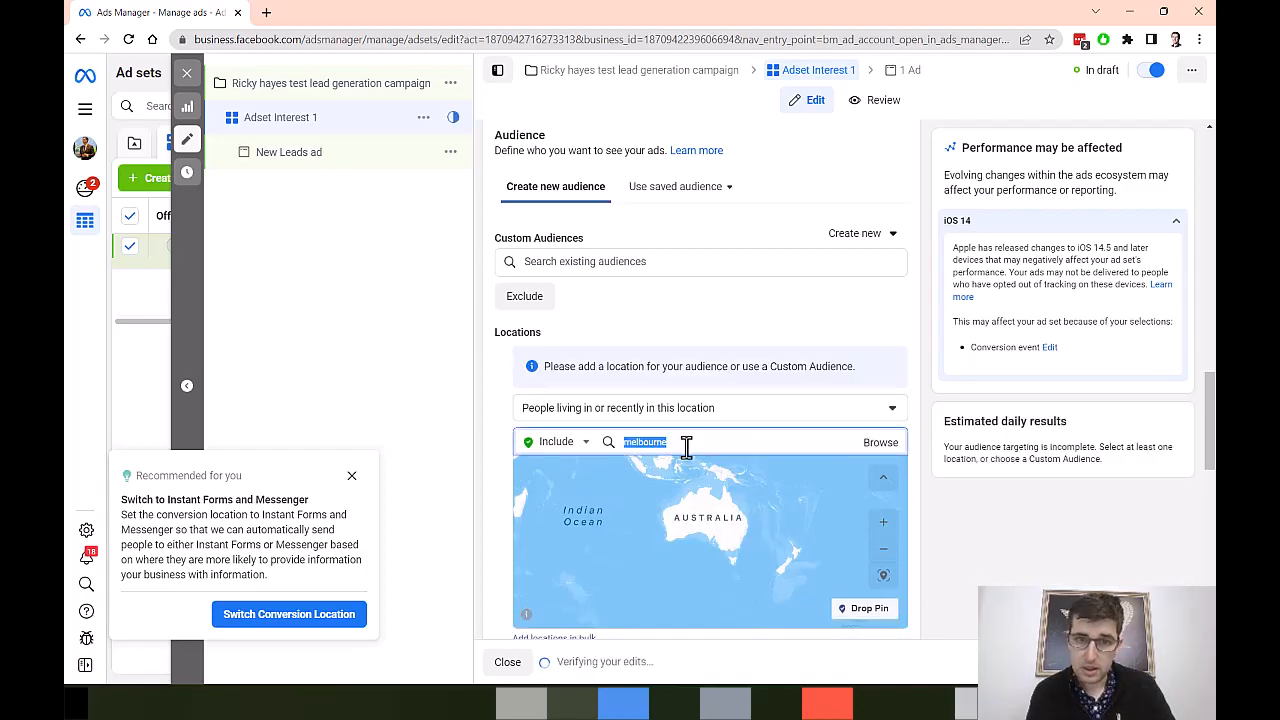
click(837, 440)
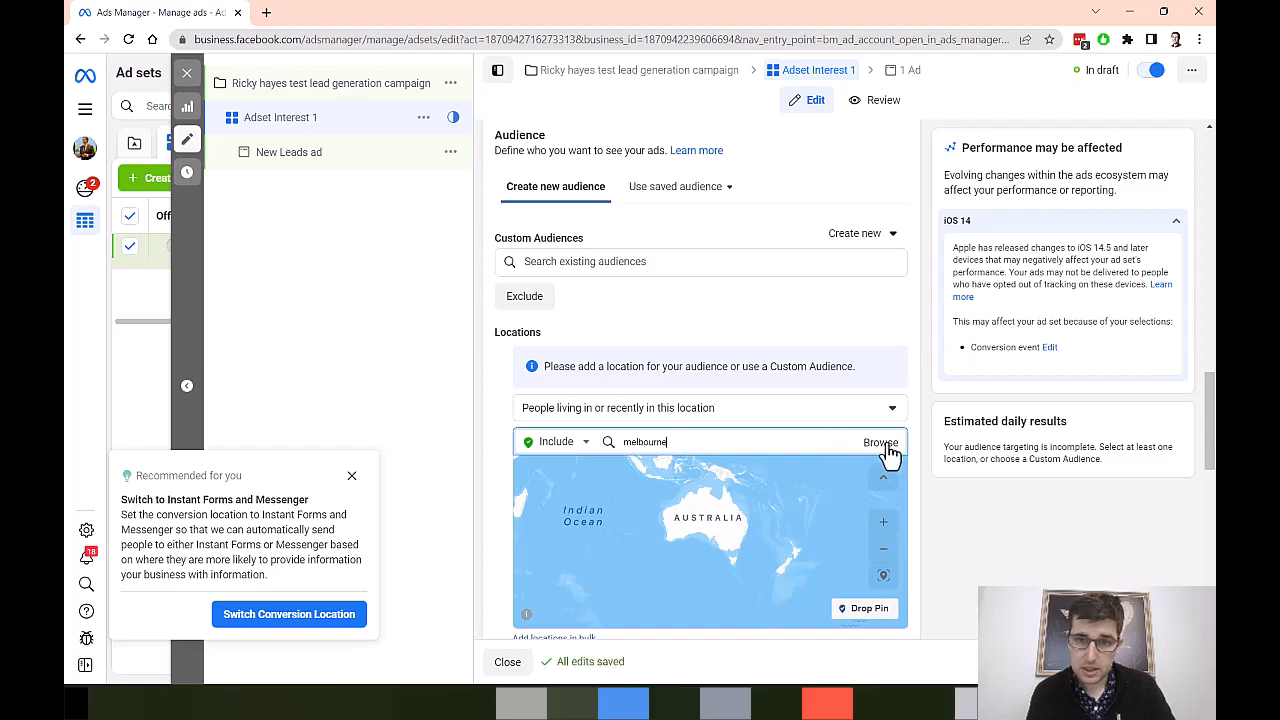
Step: Browse the available location regions and countries, and search the locations again for "melbourne"
click(885, 445)
click(593, 500)
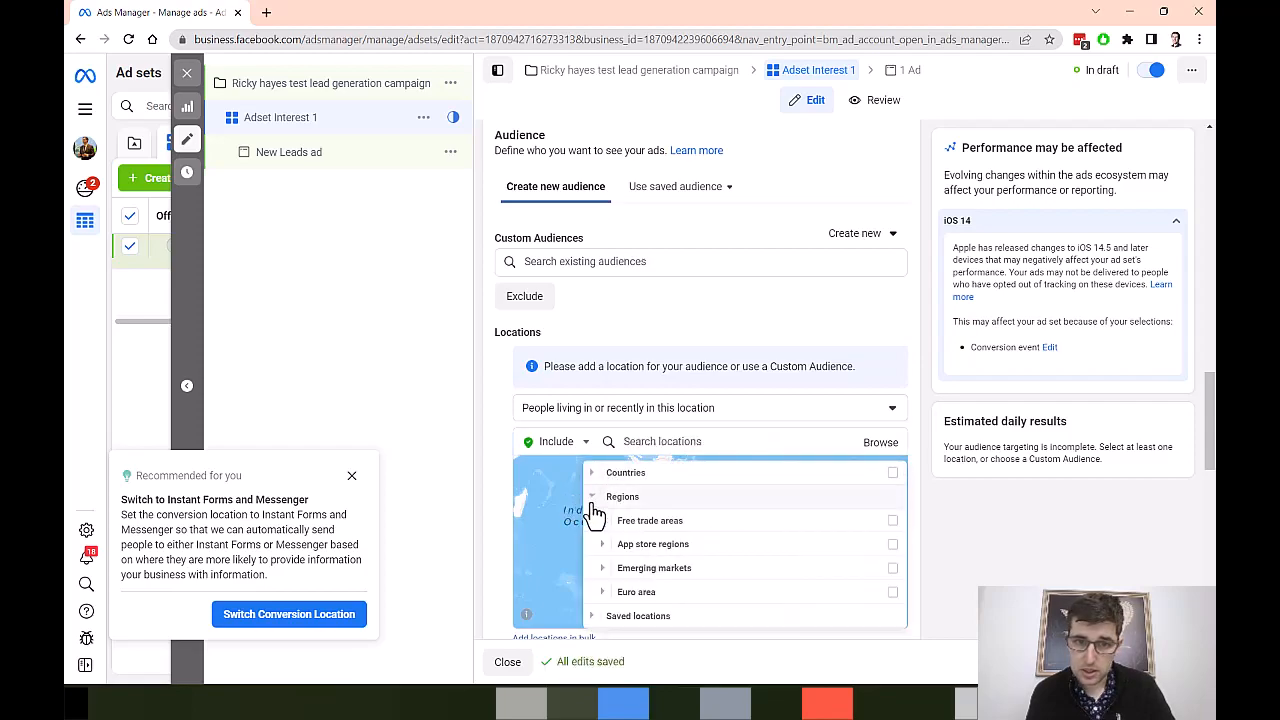
click(593, 497)
click(592, 472)
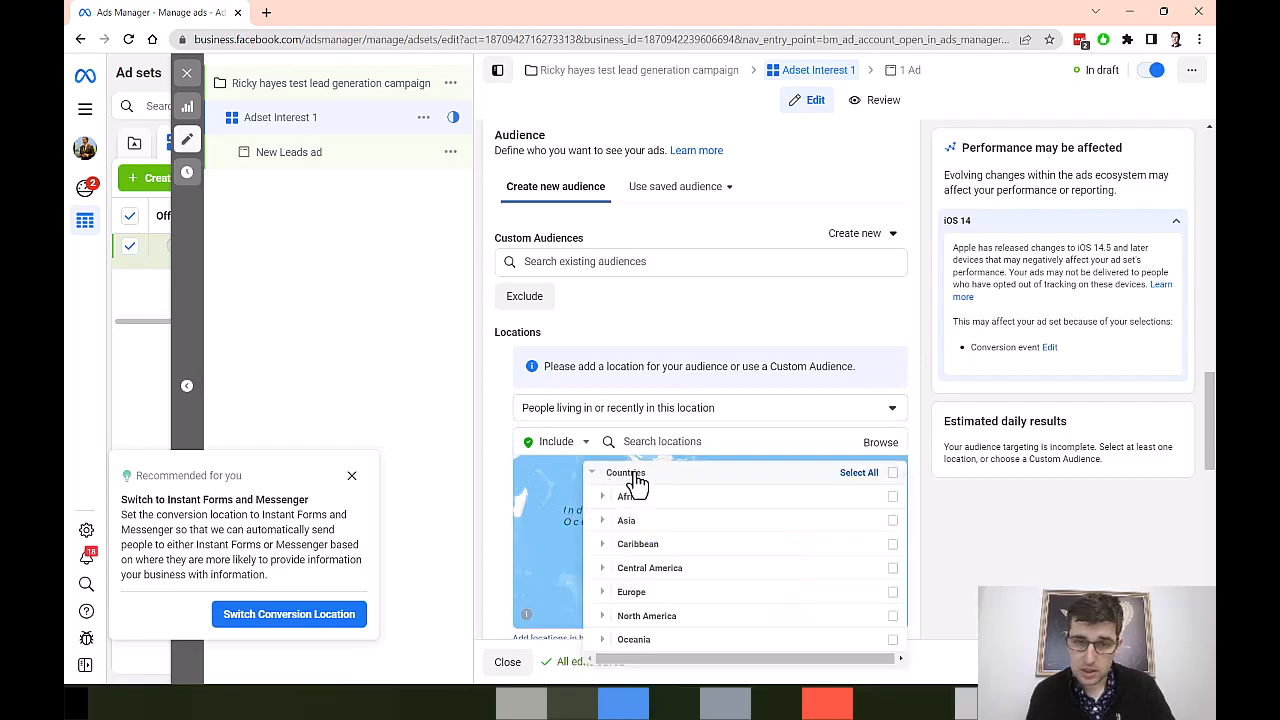
click(757, 440)
text(melbourne)
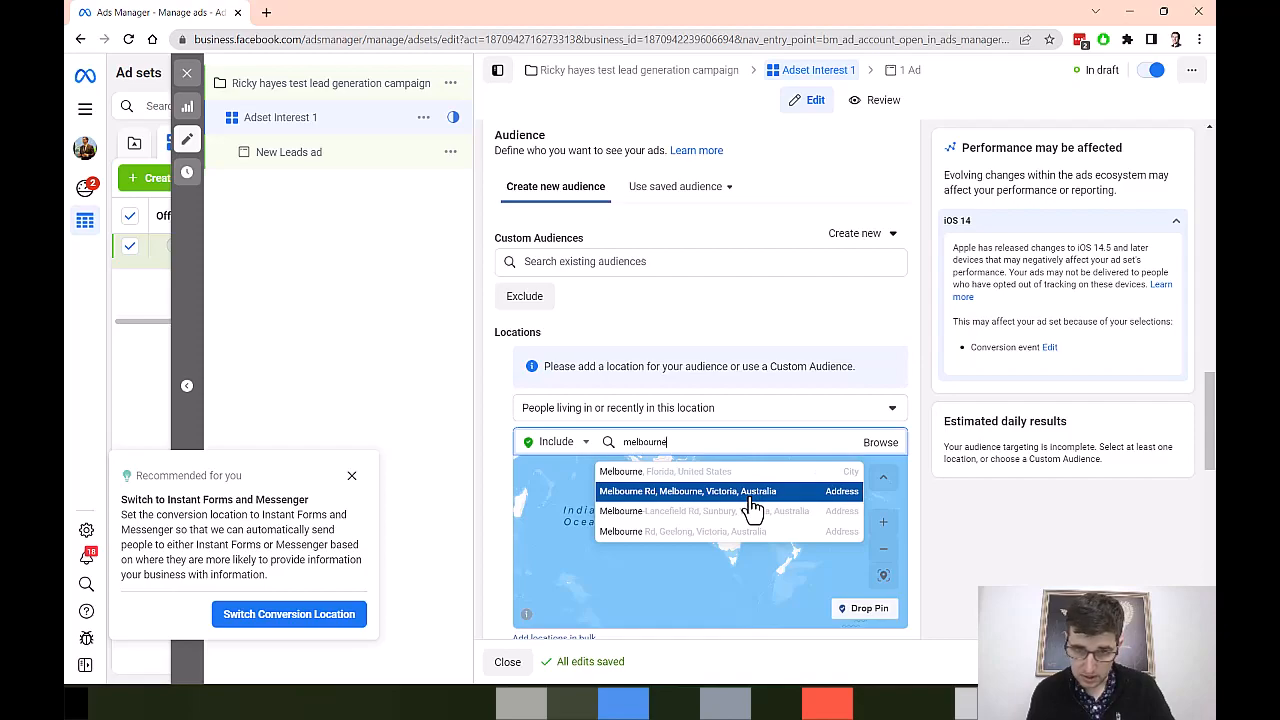
click(630, 410)
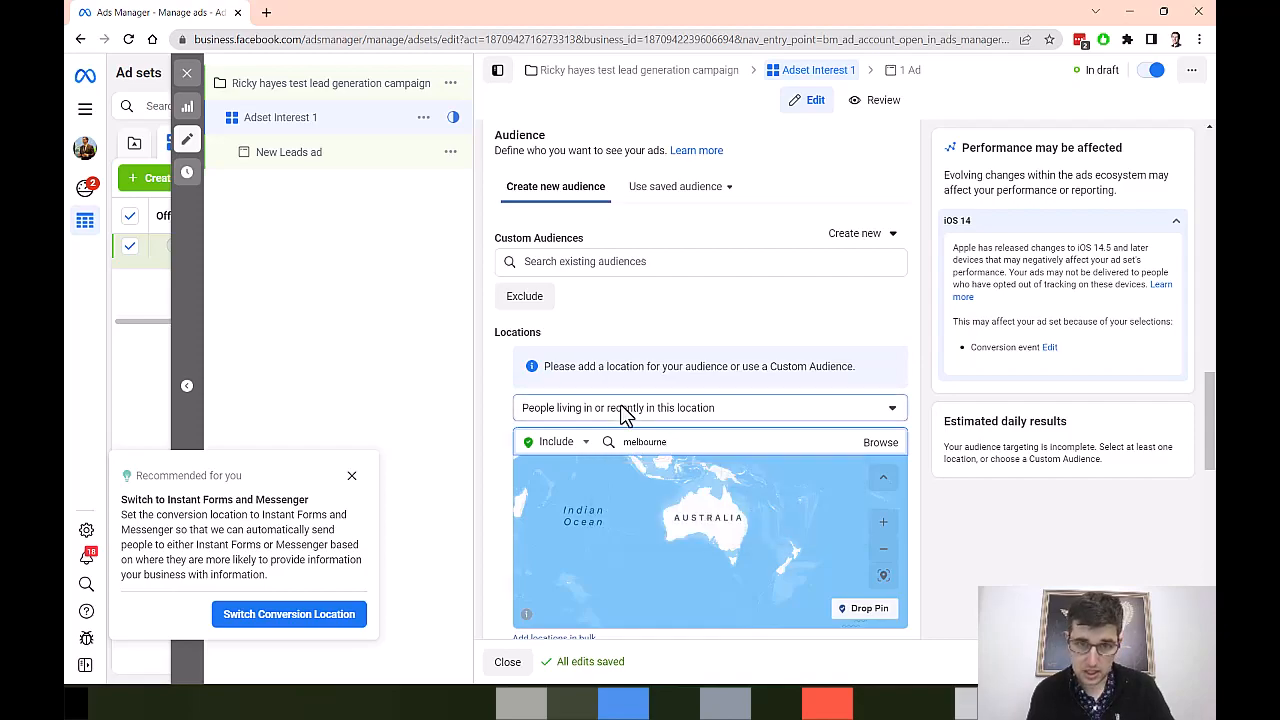
click(677, 410)
Step: Add the city of Sydney, New South Wales, Australia as the audience location with a radius of 36 km
double_click(691, 440)
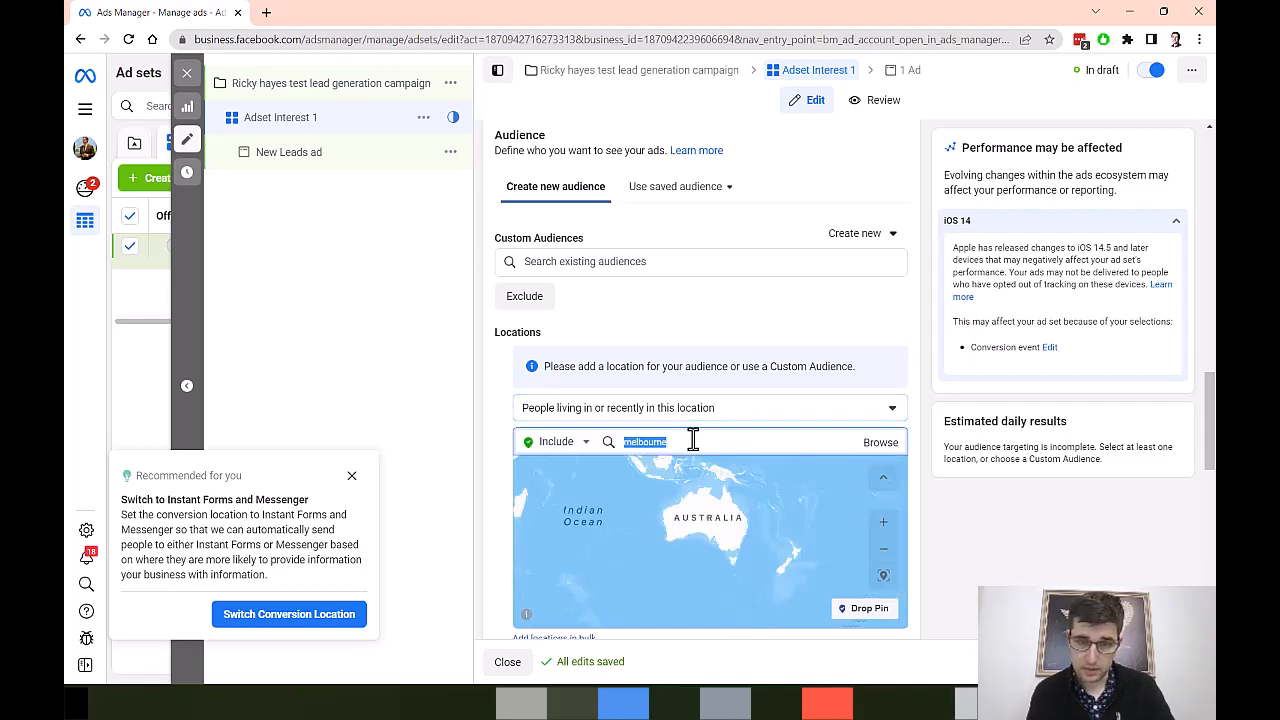
text(sydney)
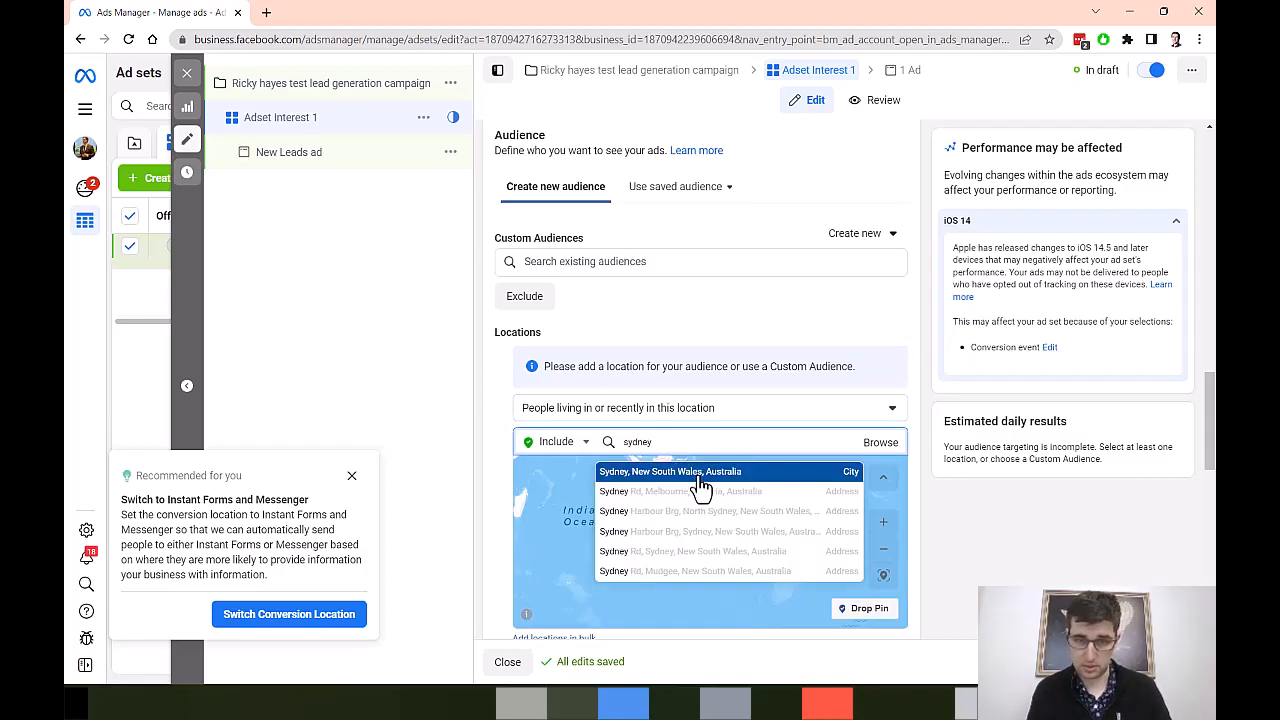
click(700, 484)
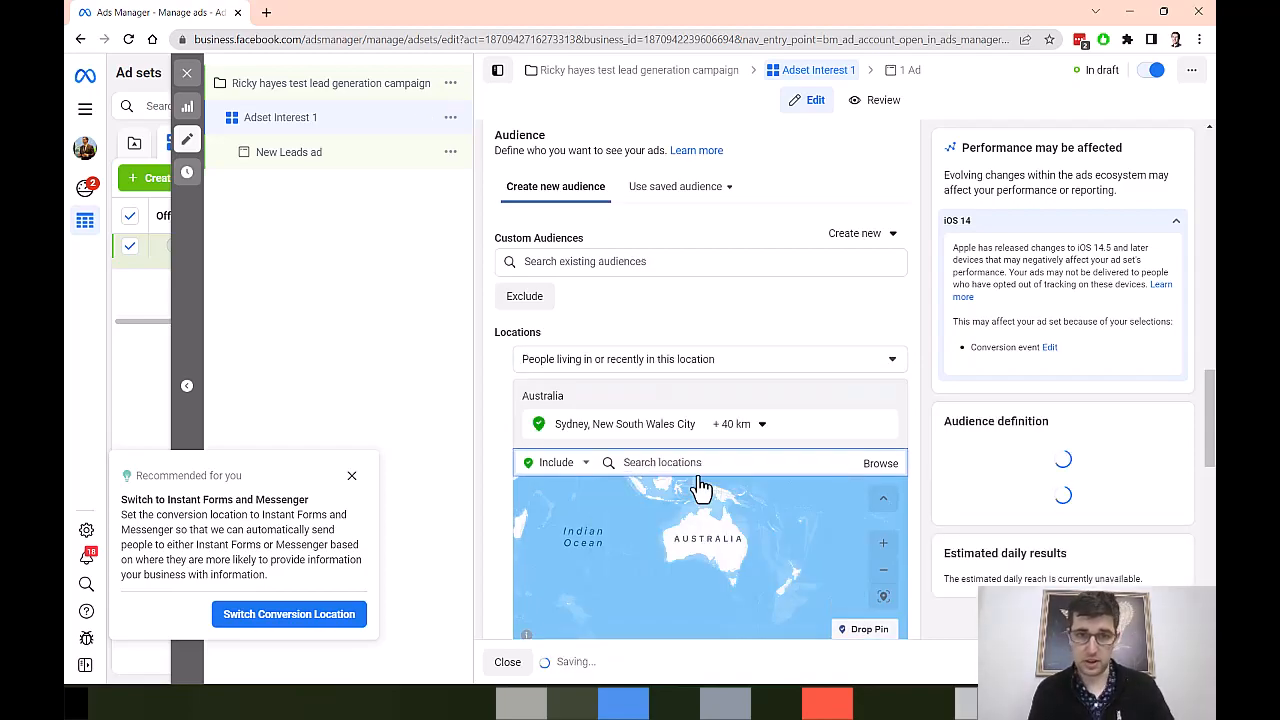
click(762, 426)
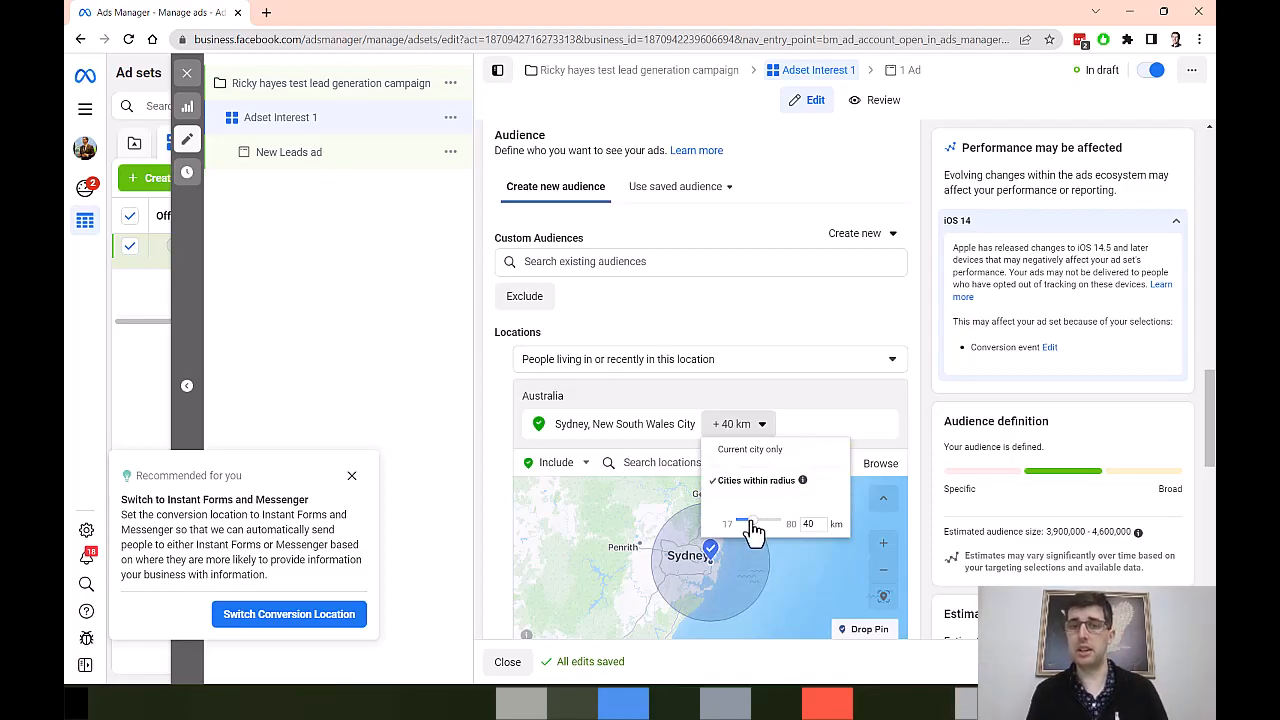
drag(754, 530, 748, 529)
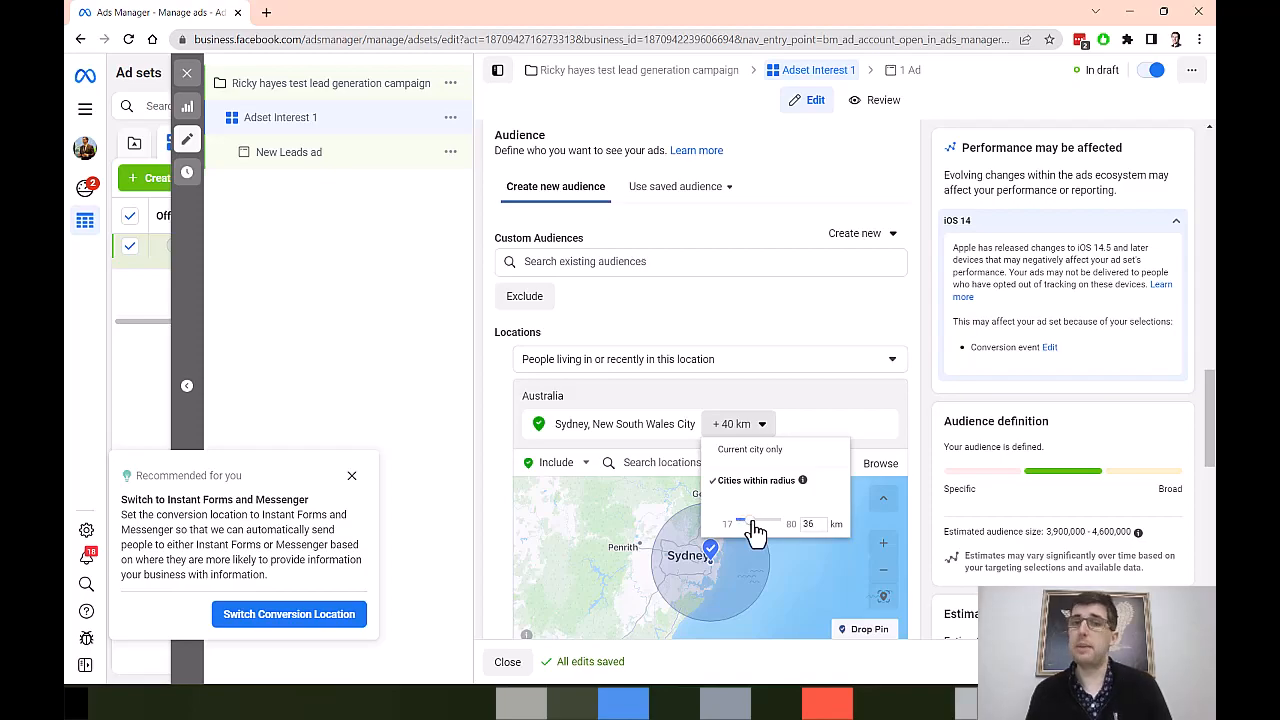
click(470, 415)
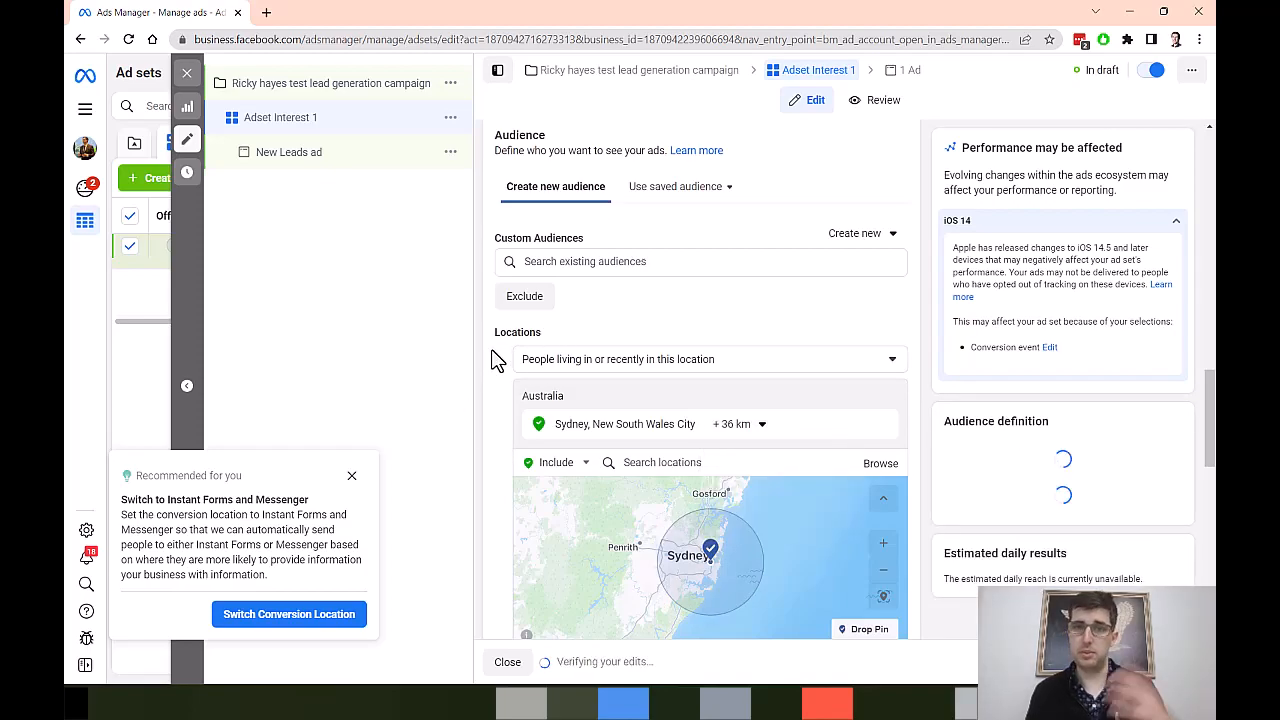
Step: Open the audience's age range for editing and review the minimum age options
scroll(493, 358, down, 5)
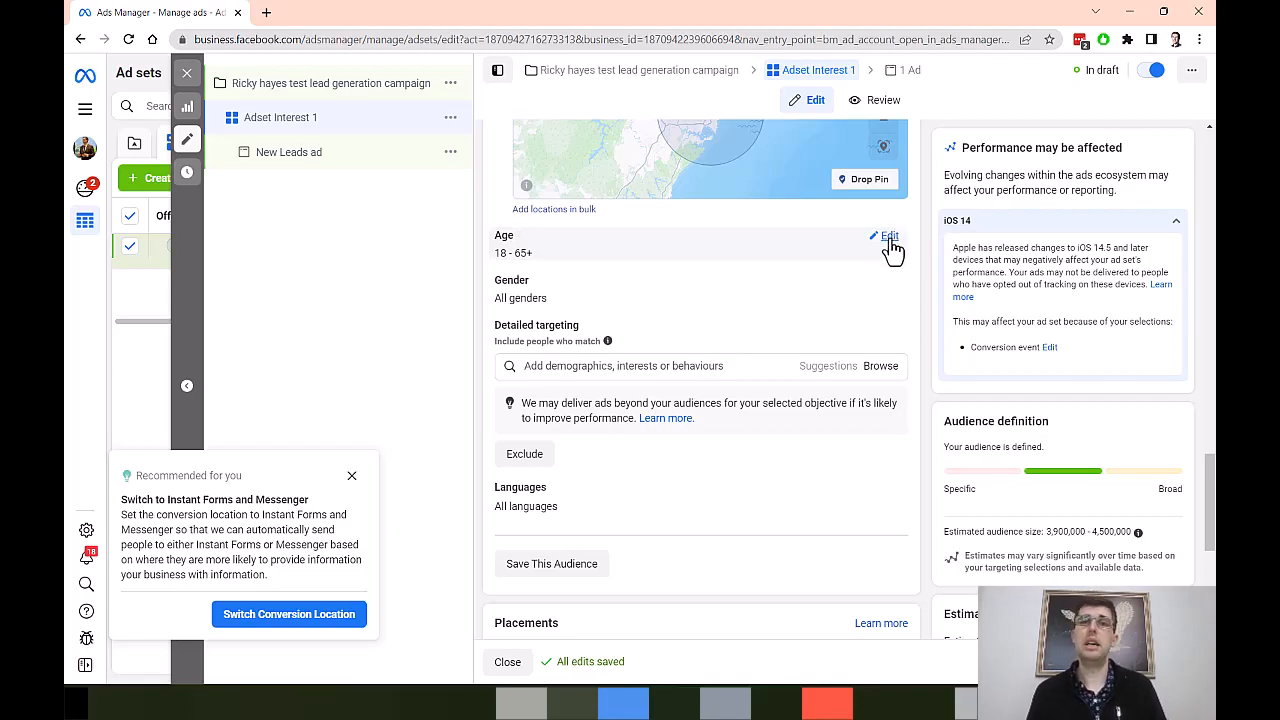
click(889, 238)
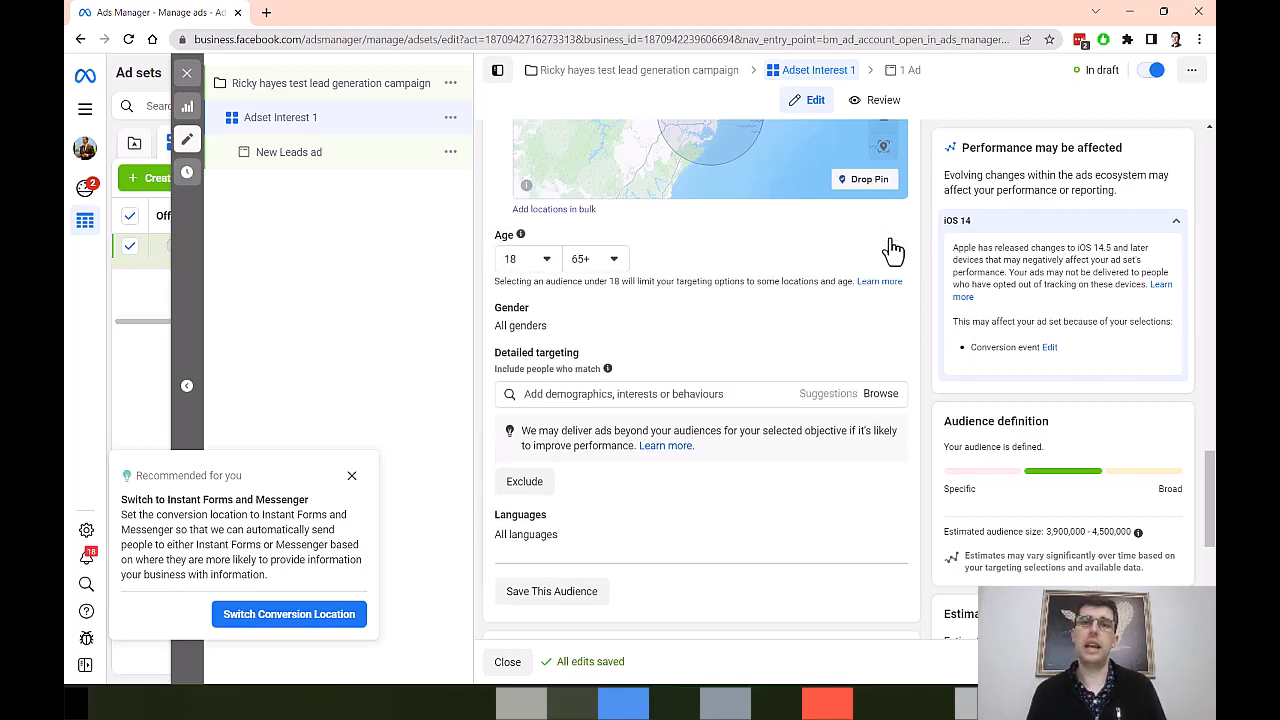
click(528, 262)
scroll(530, 350, down, 3)
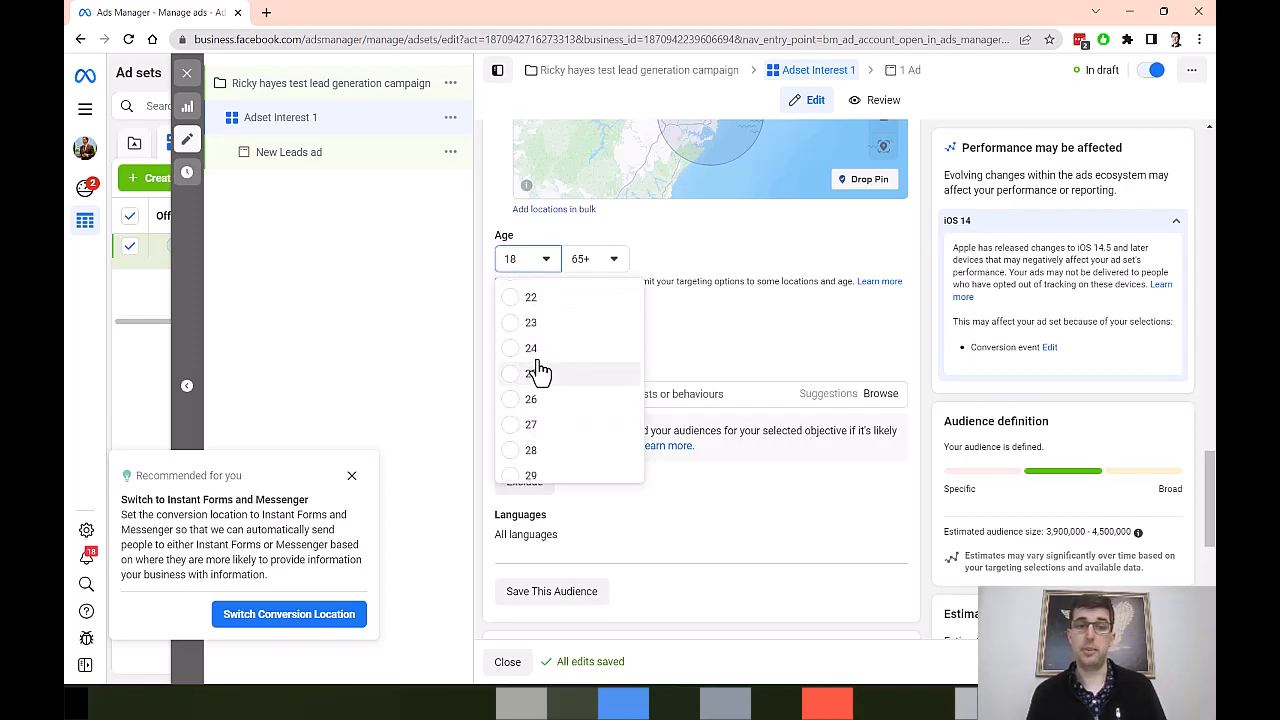
scroll(515, 375, down, 2)
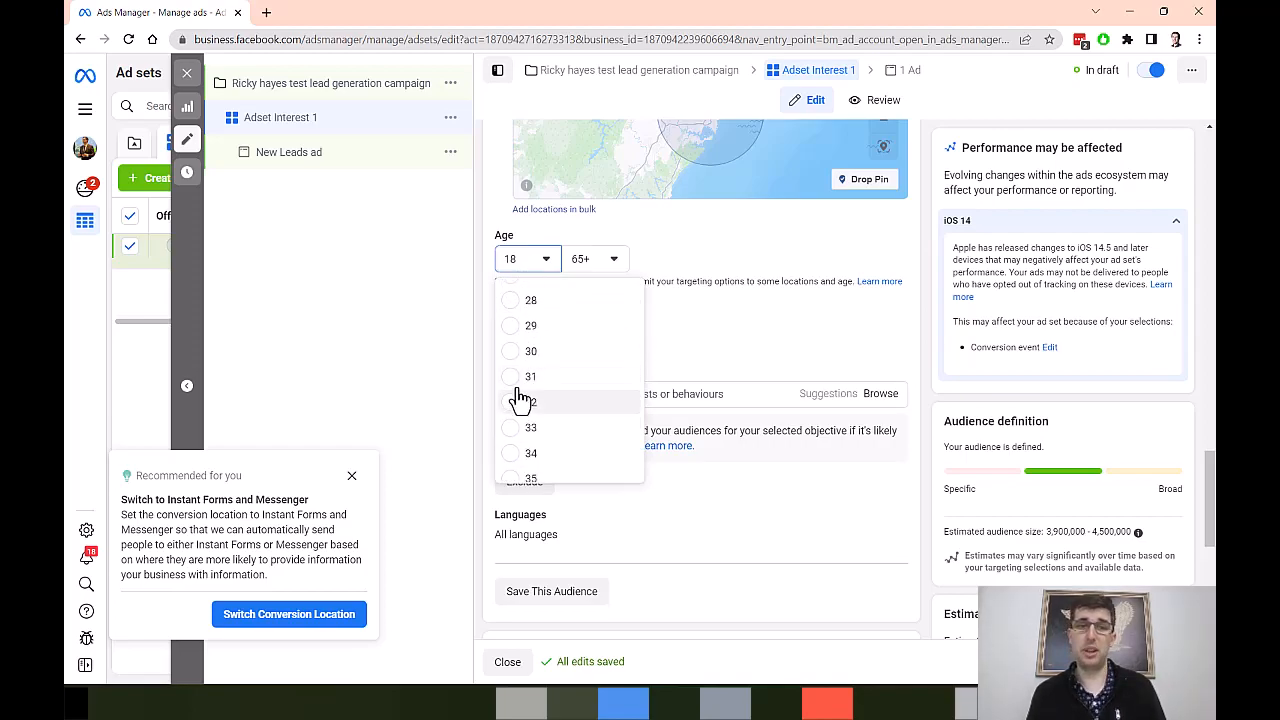
click(721, 248)
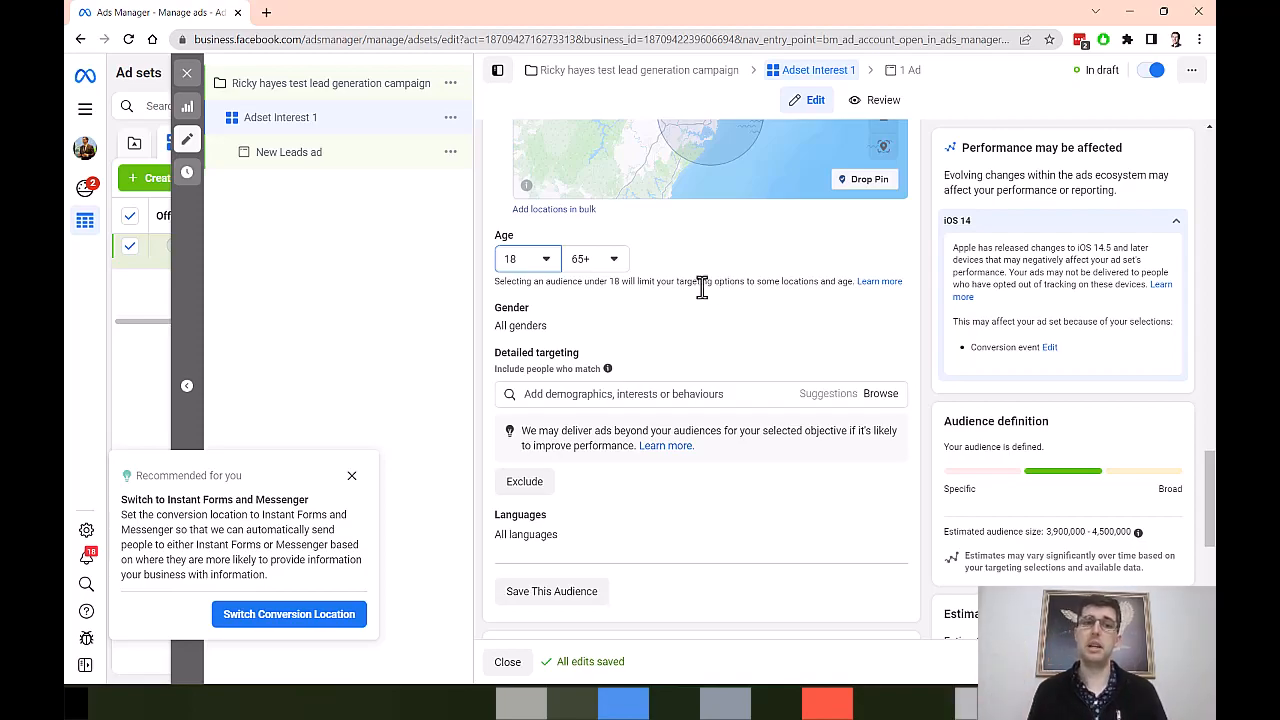
Step: Search the detailed targeting for "business" and examine the suggested interests, behaviours and demographics
scroll(691, 342, down, 1)
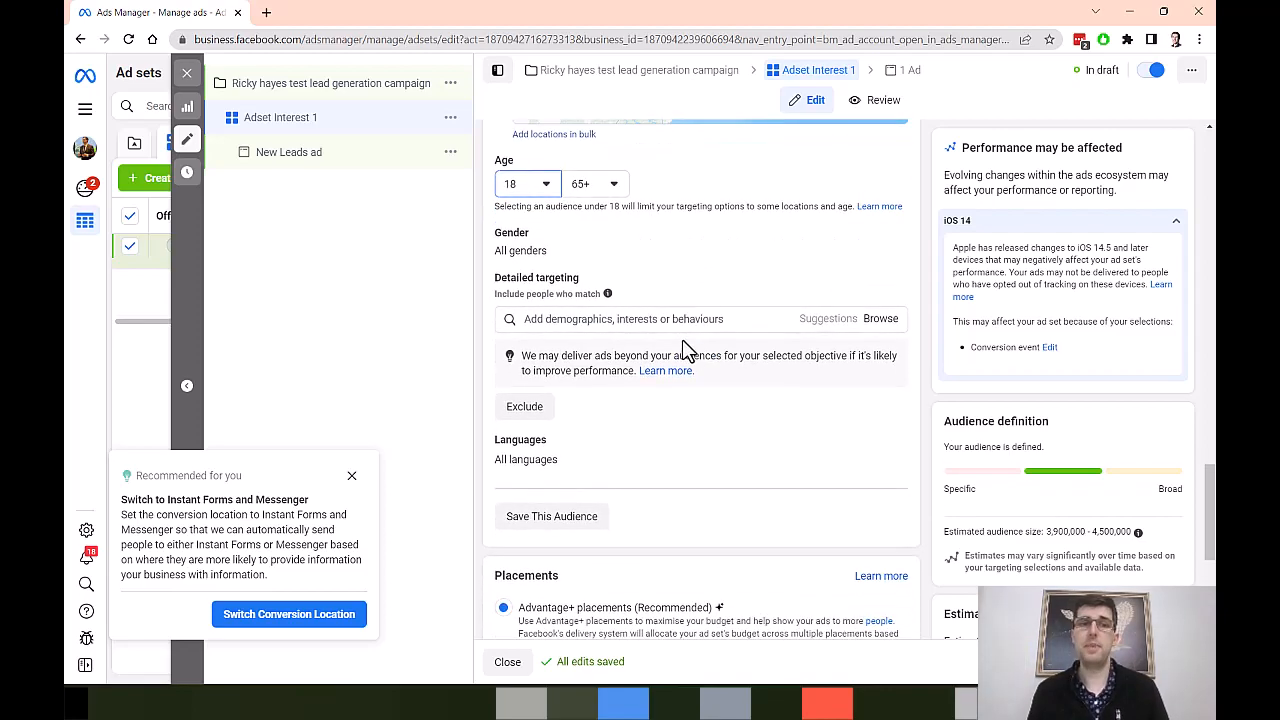
click(612, 319)
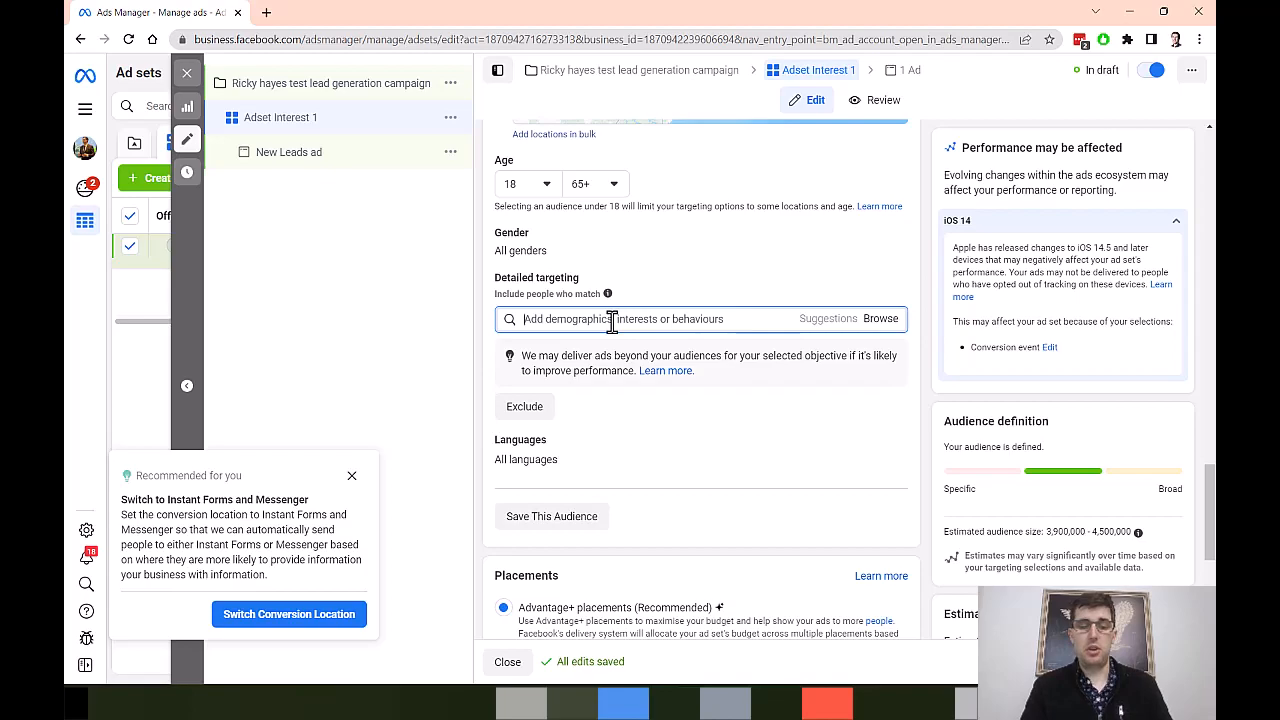
text(business)
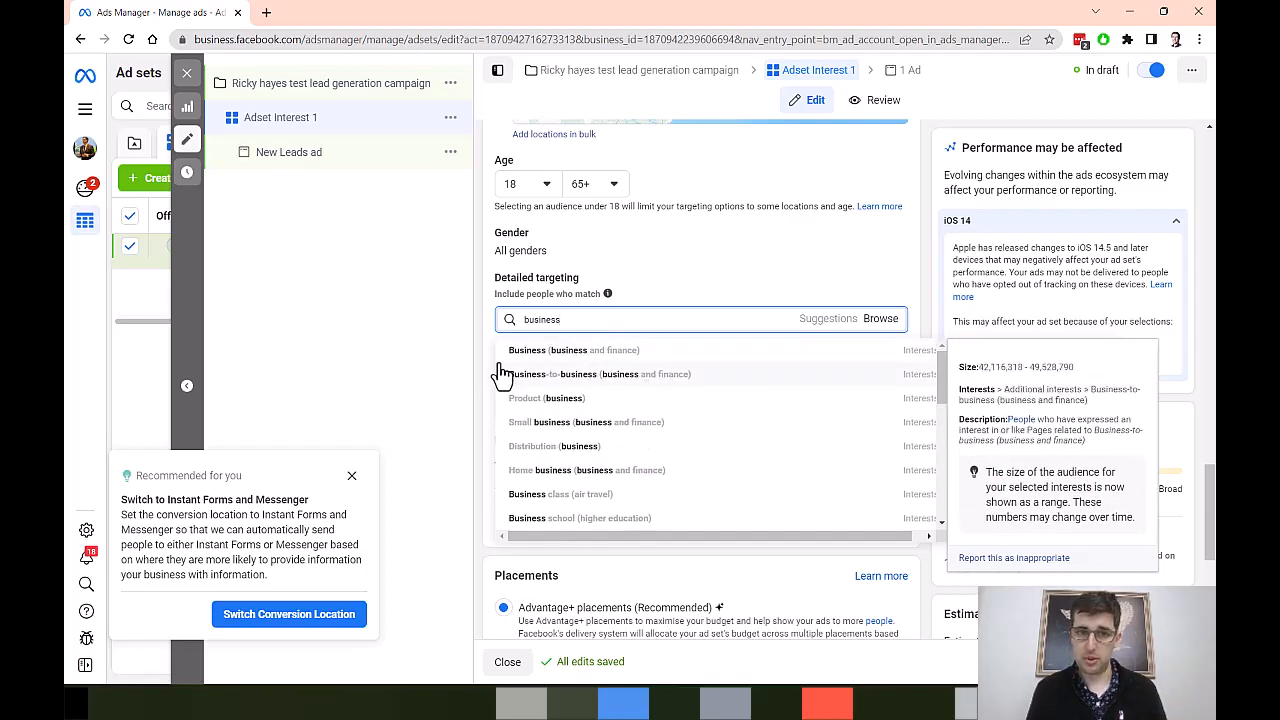
scroll(521, 386, up, 1)
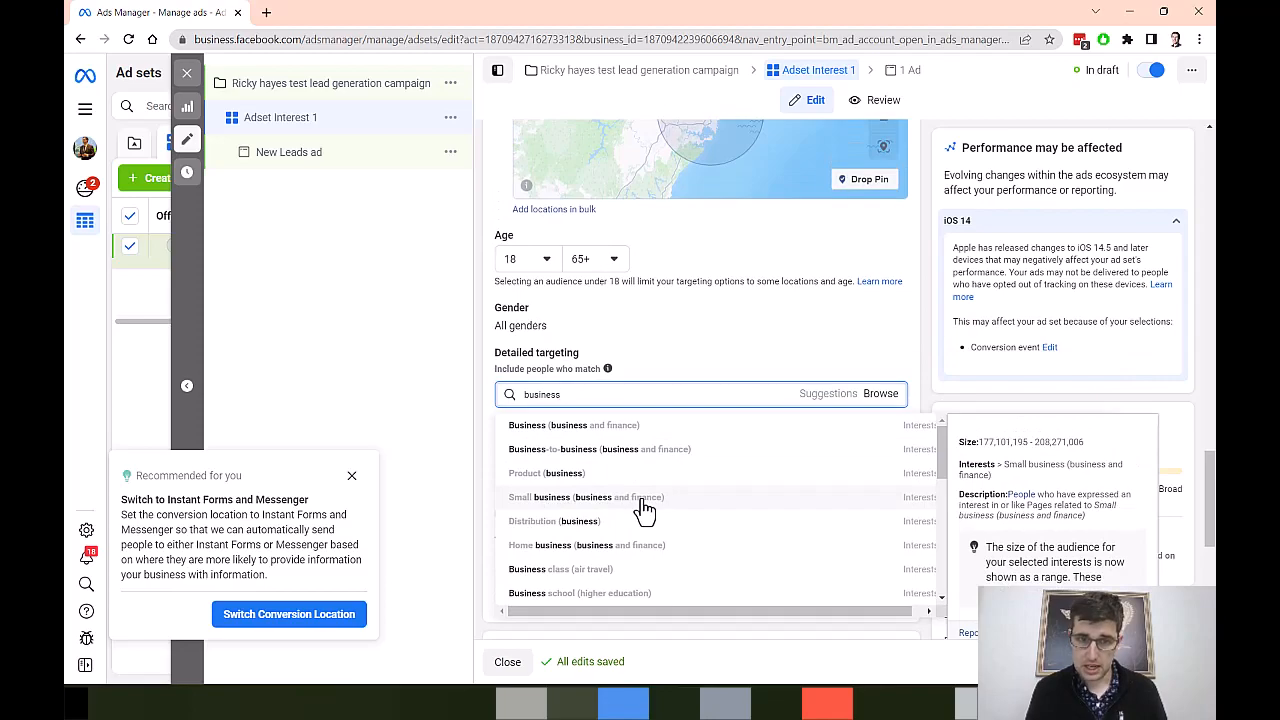
scroll(645, 510, down, 1)
scroll(645, 510, down, 1)
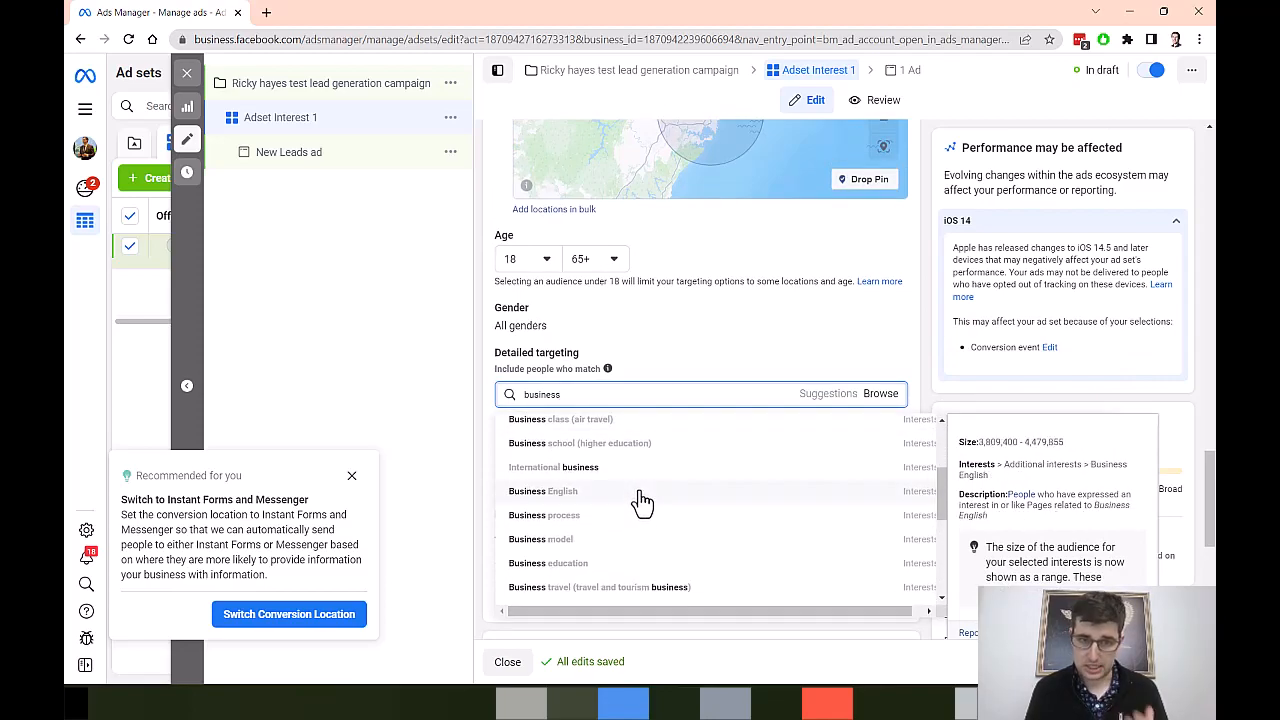
scroll(642, 503, down, 2)
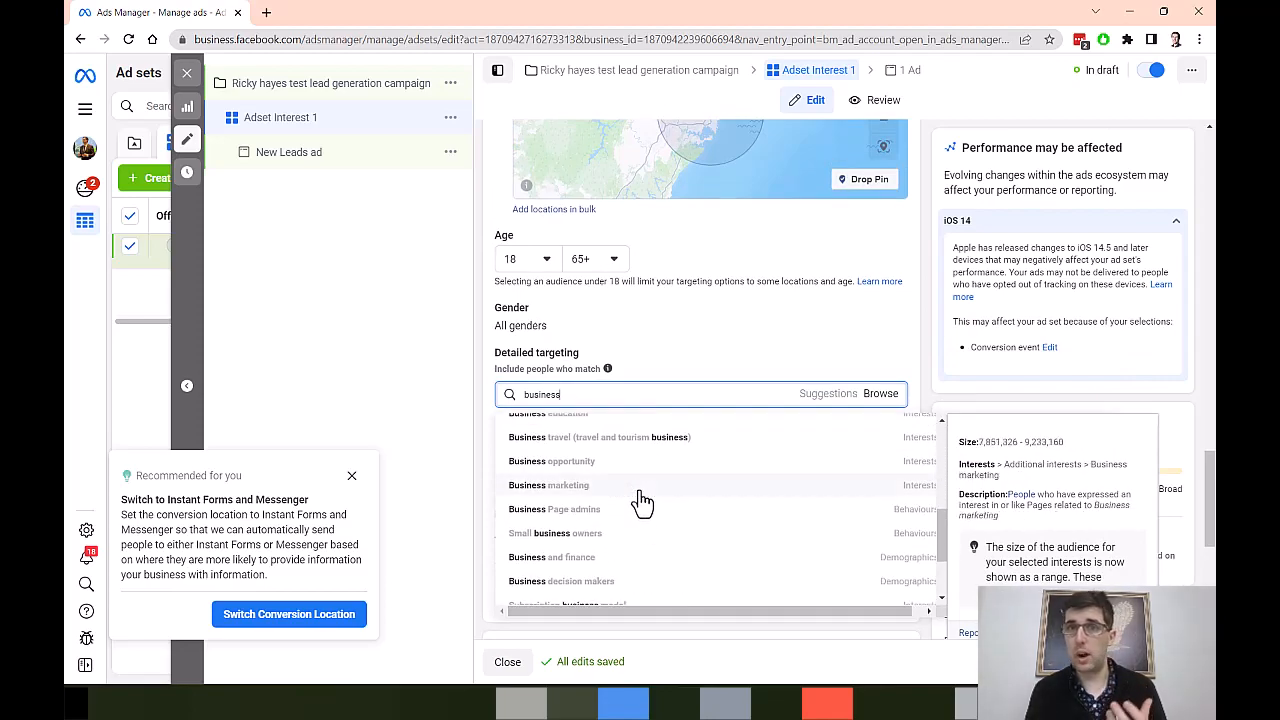
scroll(608, 510, down, 1)
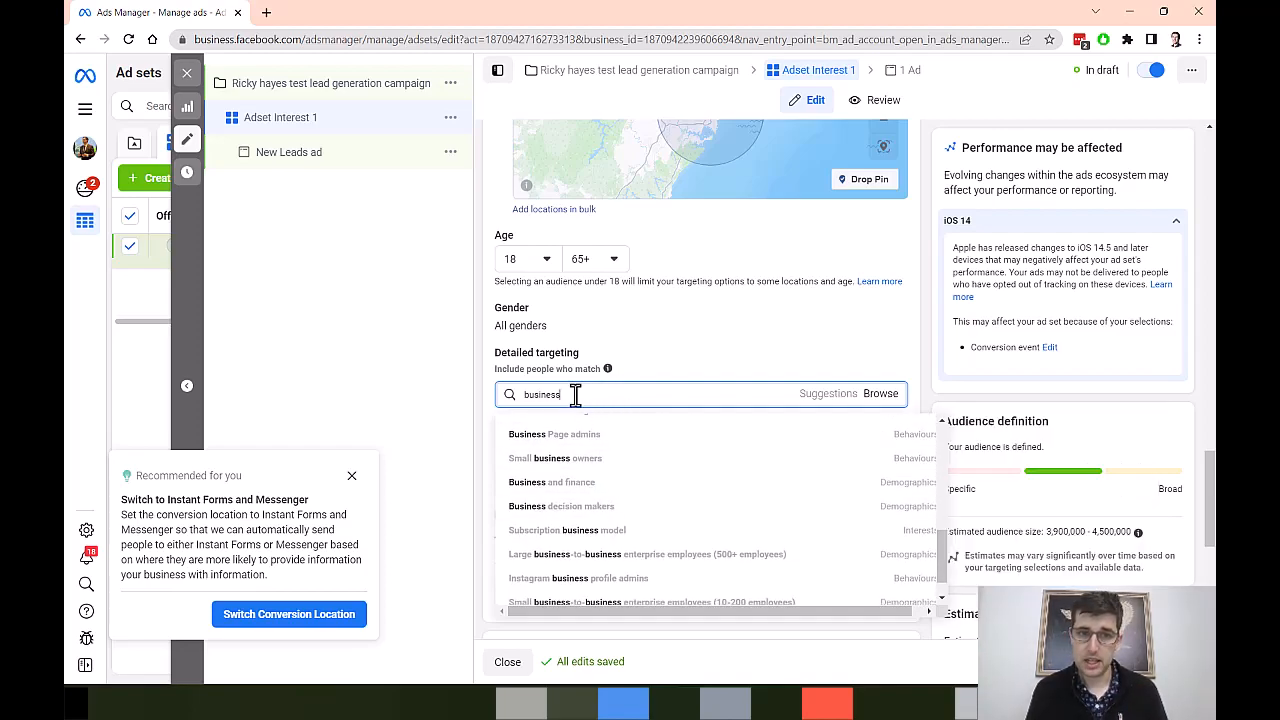
Step: Search the detailed targeting for "ecommerce" and examine the suggested interests, job titles and employers
drag(574, 395, 451, 400)
key(BackSpace)
text(ecommerce)
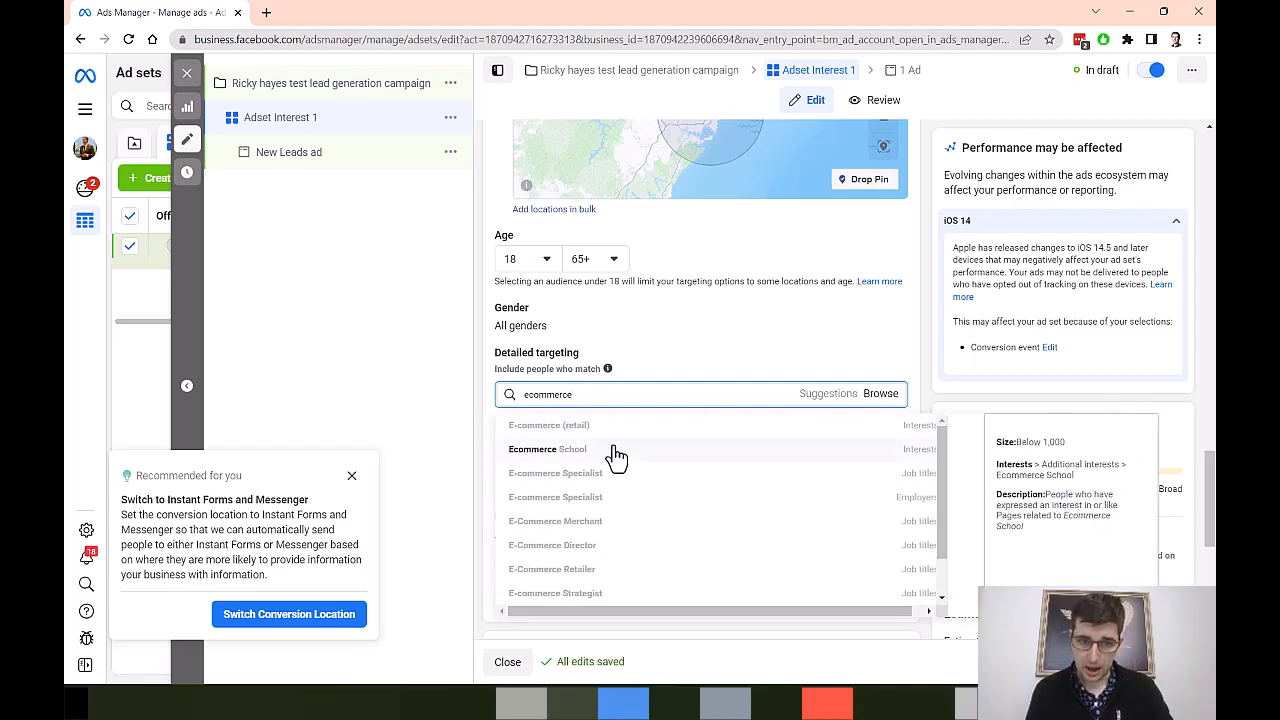
scroll(660, 460, down, 1)
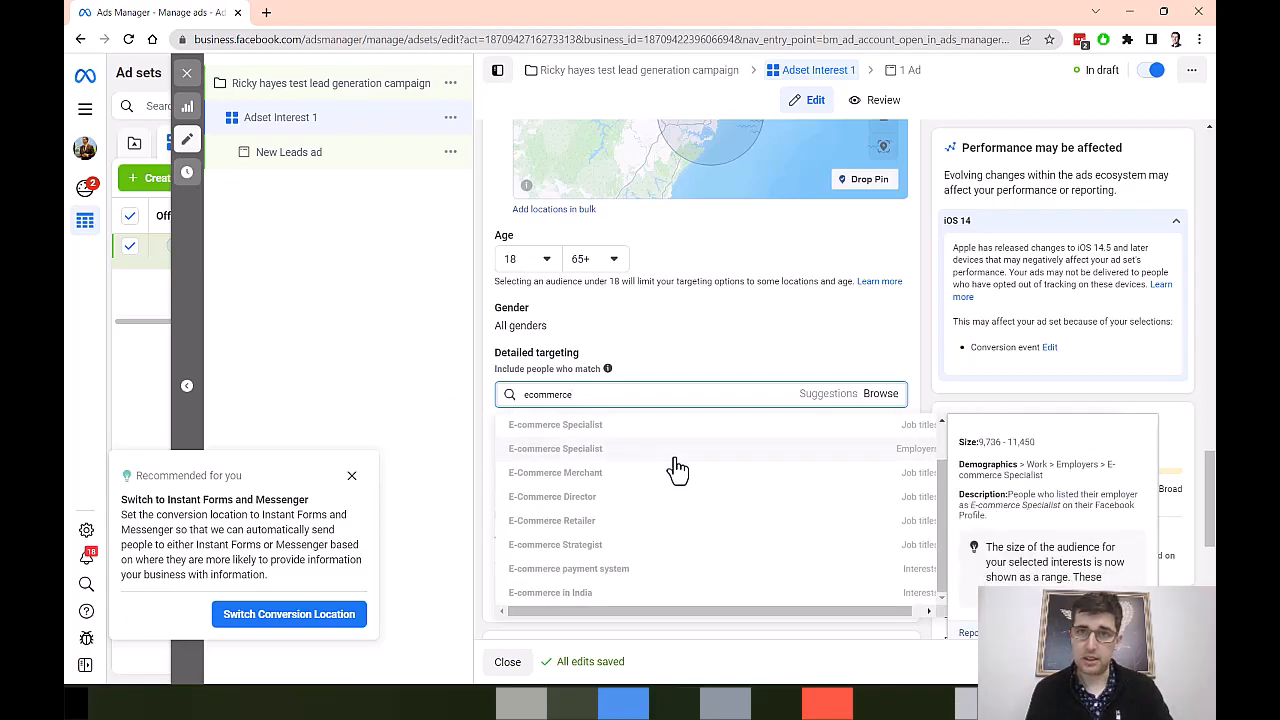
scroll(660, 428, up, 1)
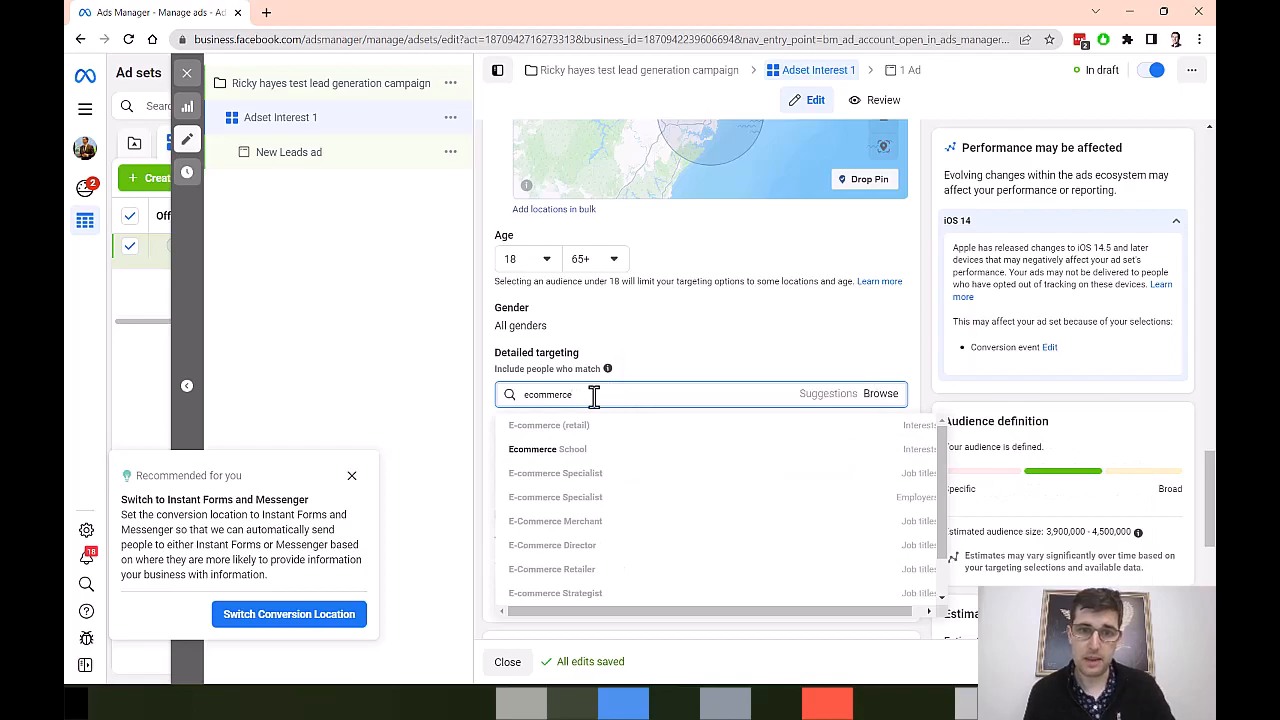
Step: Search the detailed targeting for "business", add the Small business (business & finance) interest and check the estimated audience size
drag(594, 396, 510, 410)
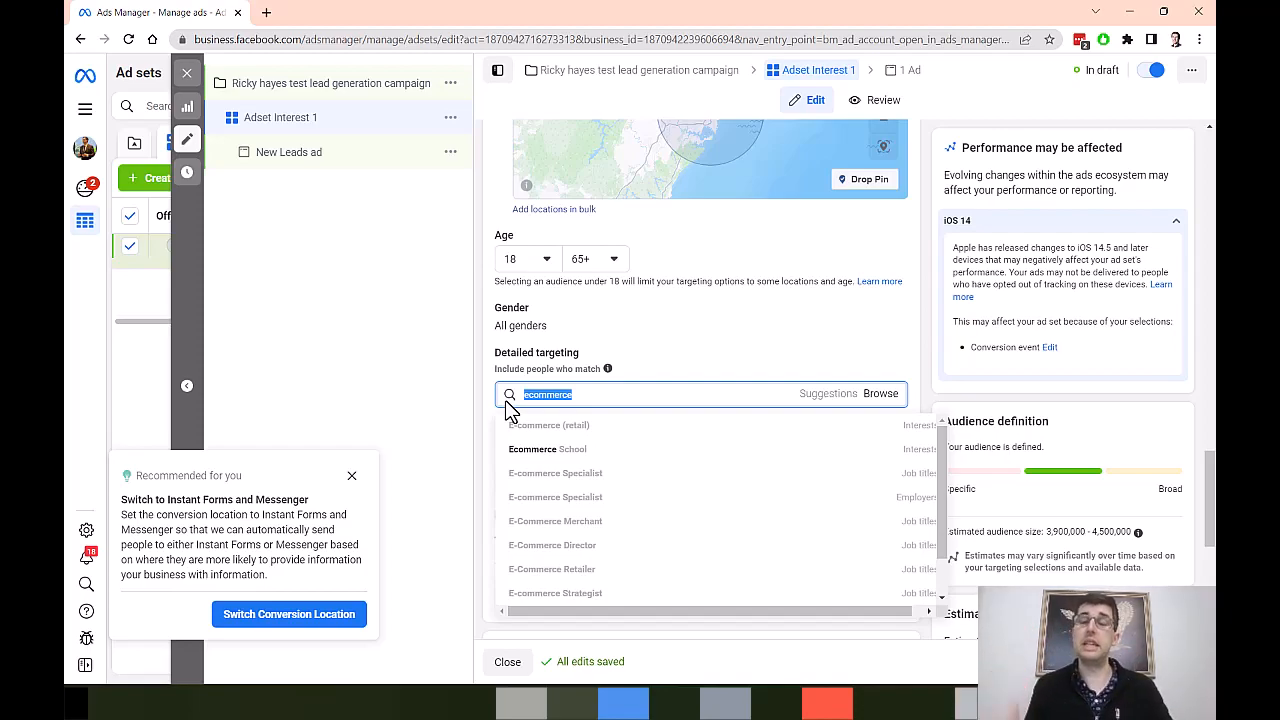
text(business)
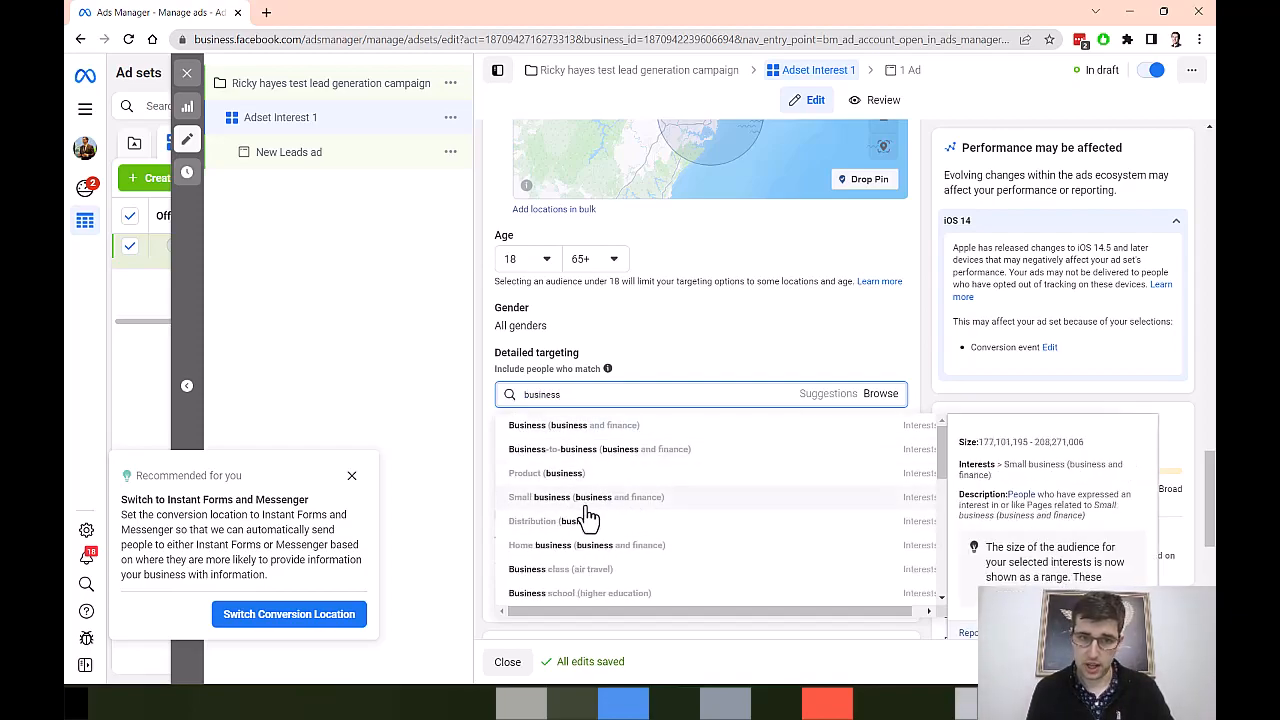
click(613, 505)
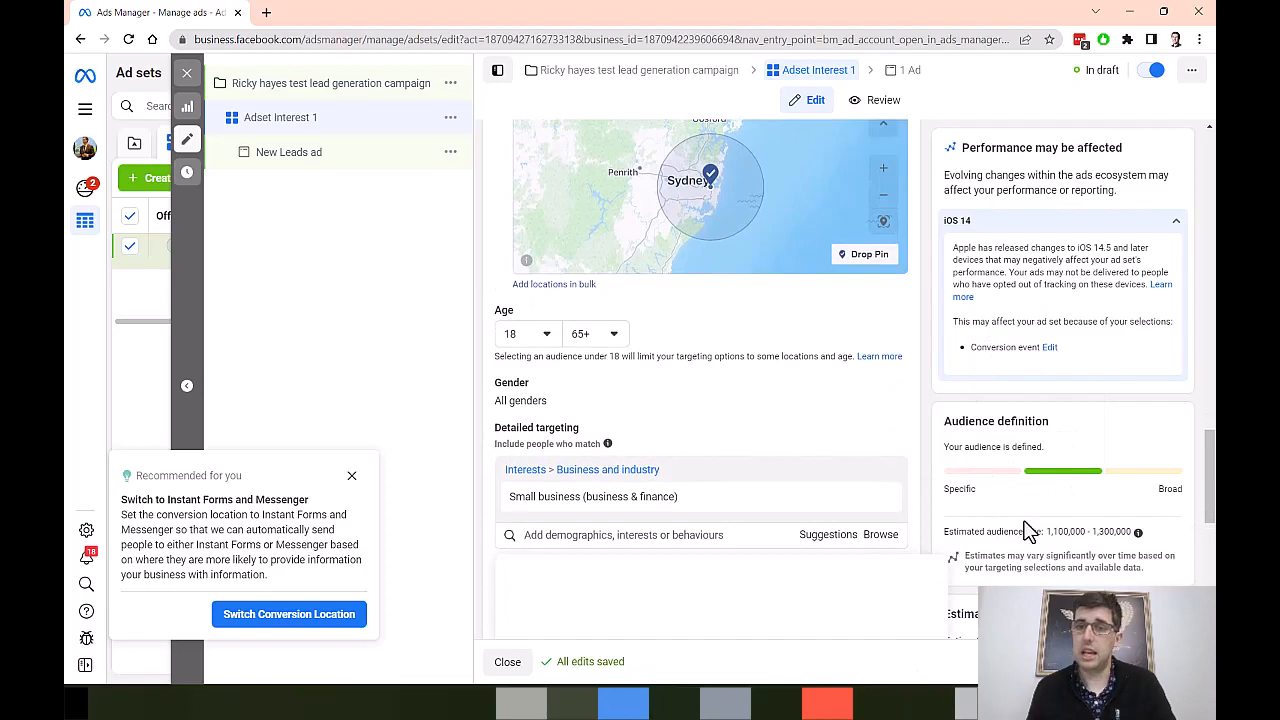
drag(1050, 531, 1132, 531)
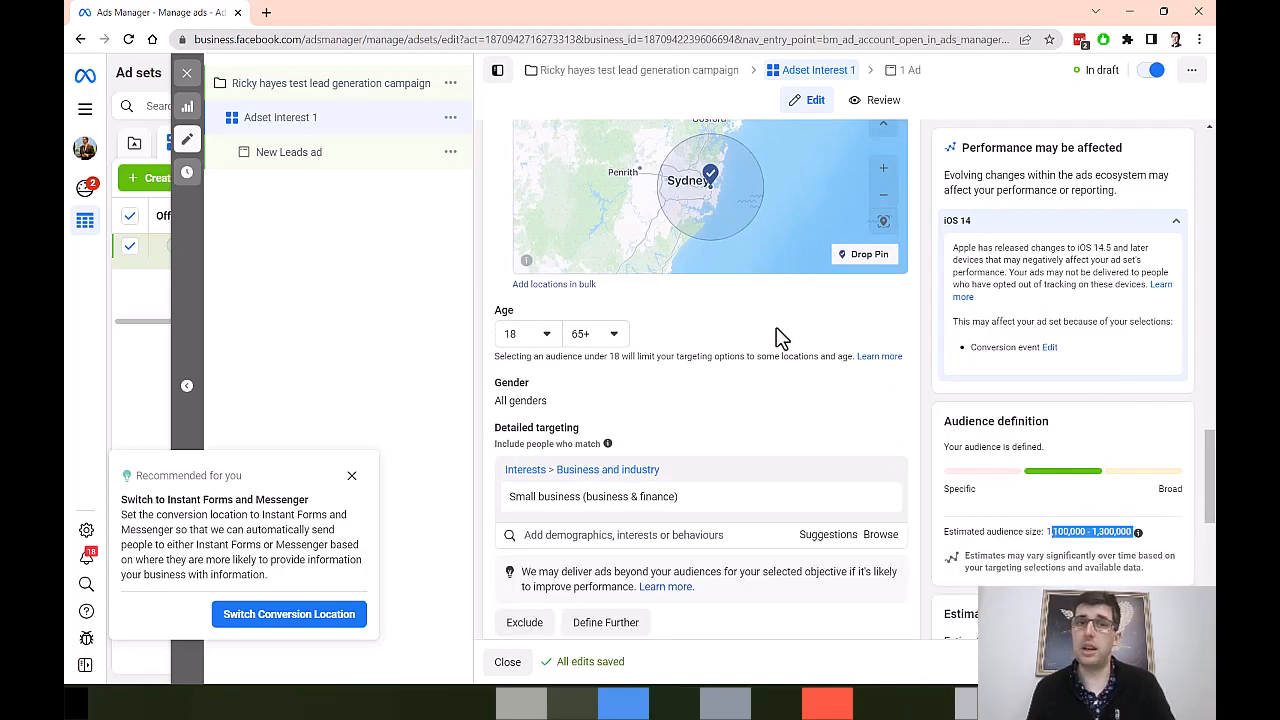
Step: Dismiss the conversion location recommendation and rename the New Leads ad to the advertiser's name followed by "lead generation creative"
scroll(745, 324, down, 2)
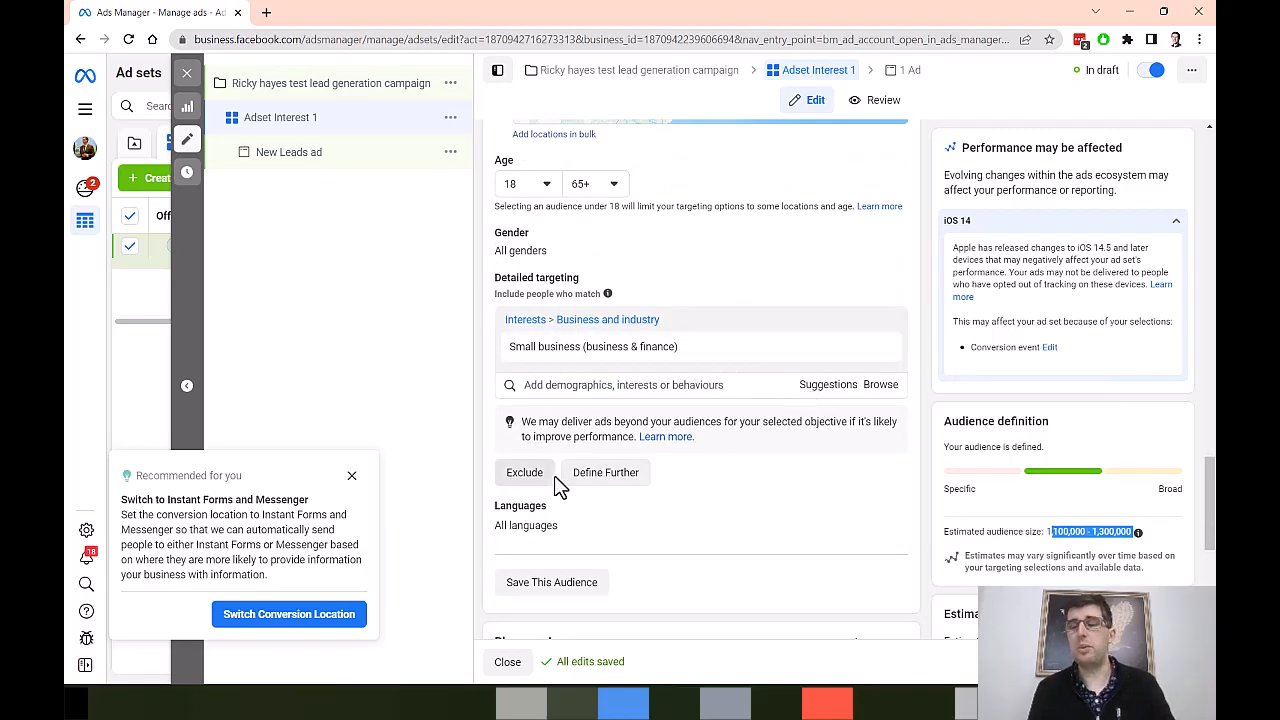
scroll(740, 410, down, 3)
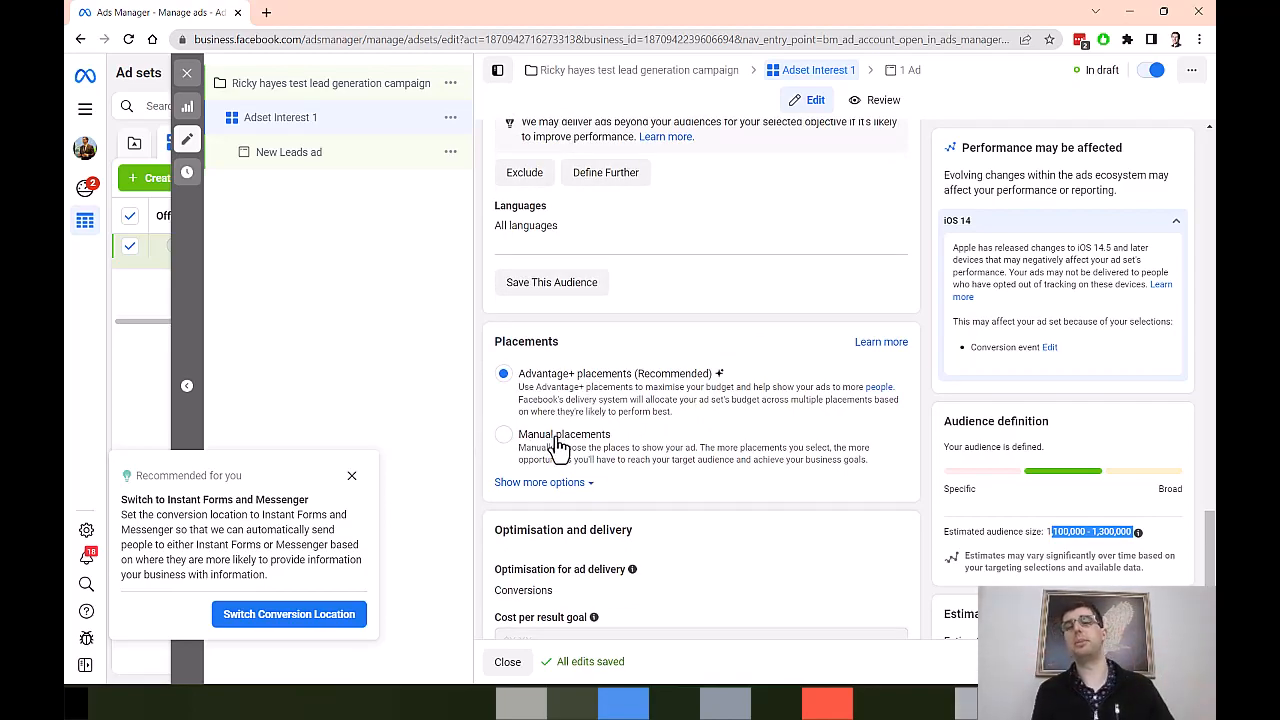
scroll(700, 371, down, 2)
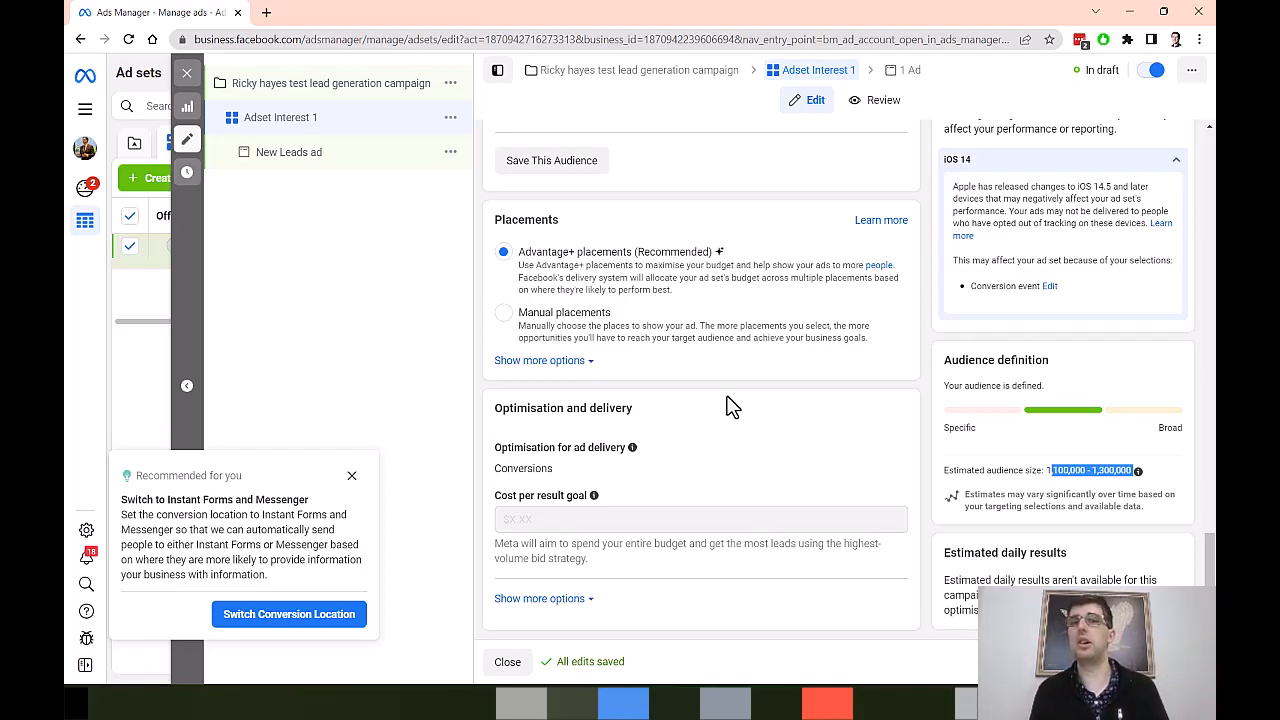
click(351, 476)
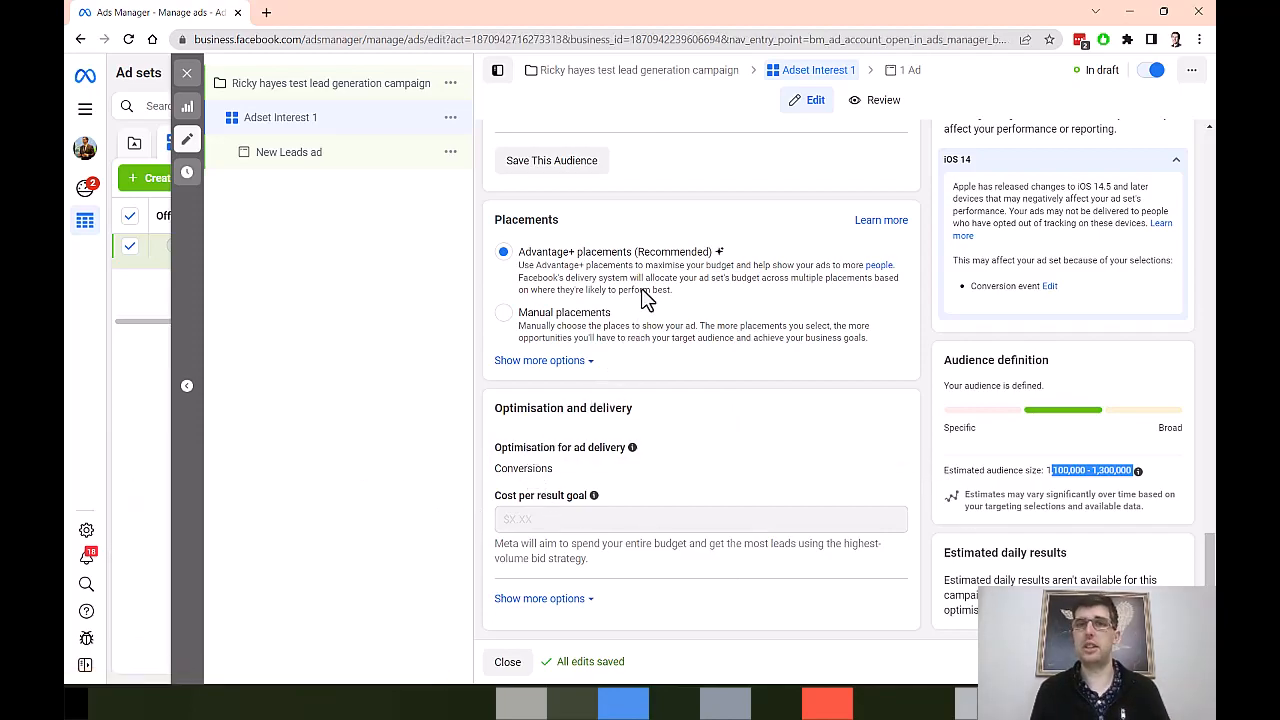
drag(589, 185, 283, 206)
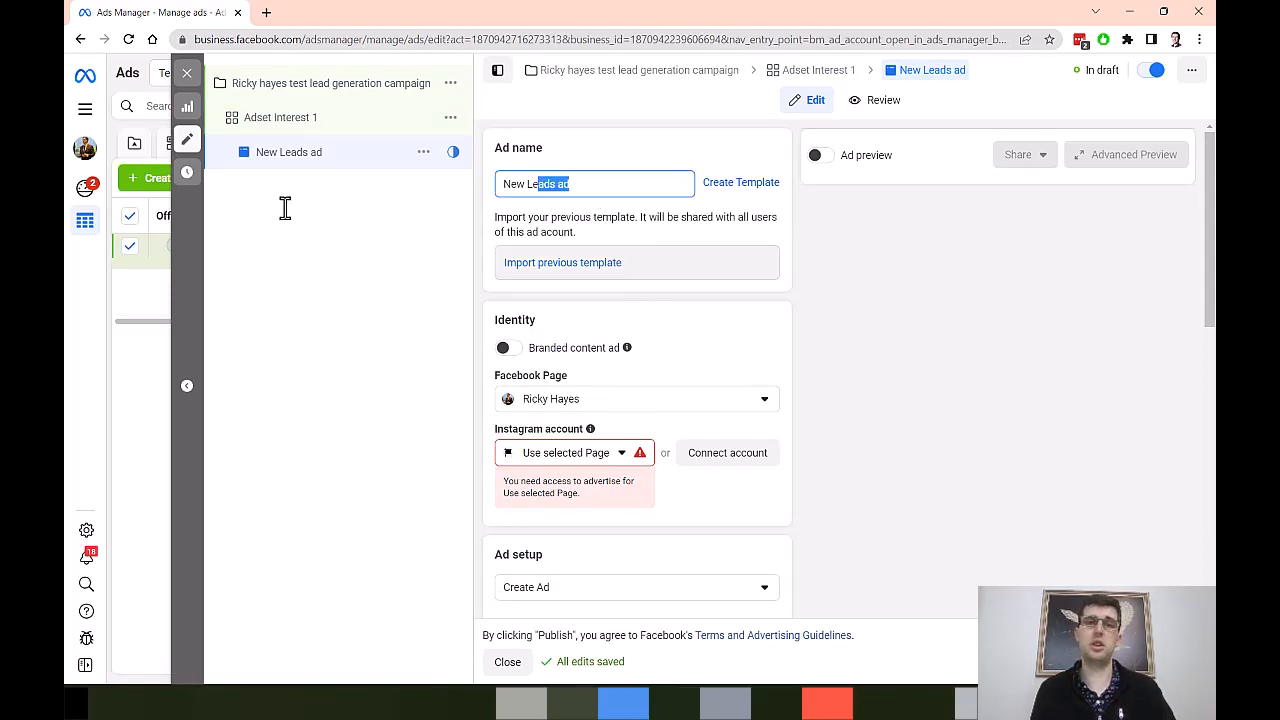
text(Ricky)
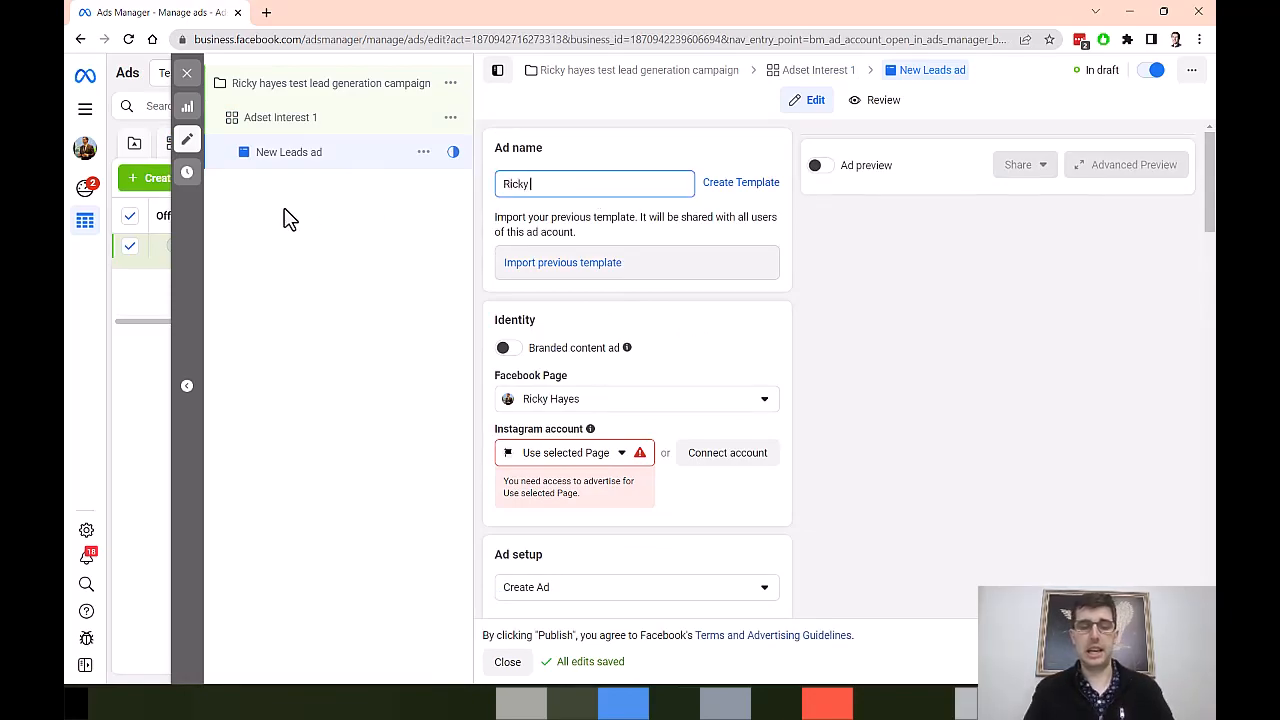
text( Hayes lead generation creative)
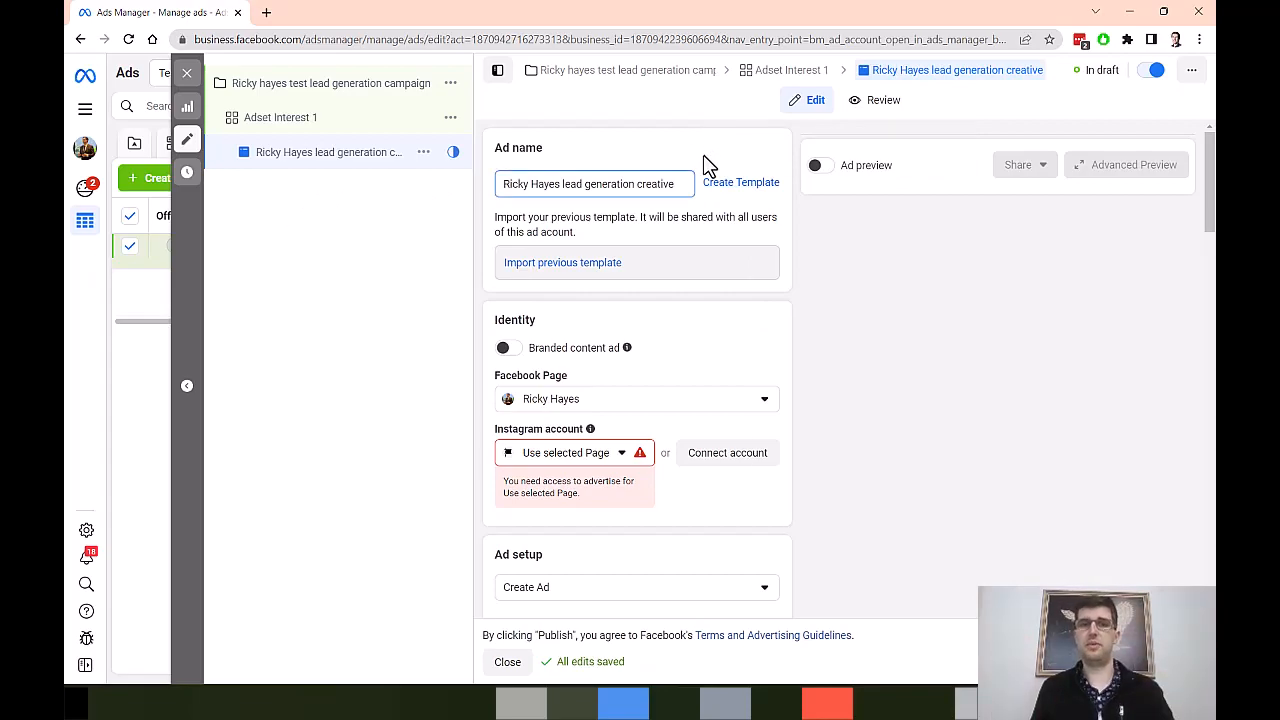
Step: Set the ad's Instagram account to the advertiser's own profile instead of the selected Page
scroll(686, 220, down, 1)
scroll(686, 220, down, 1)
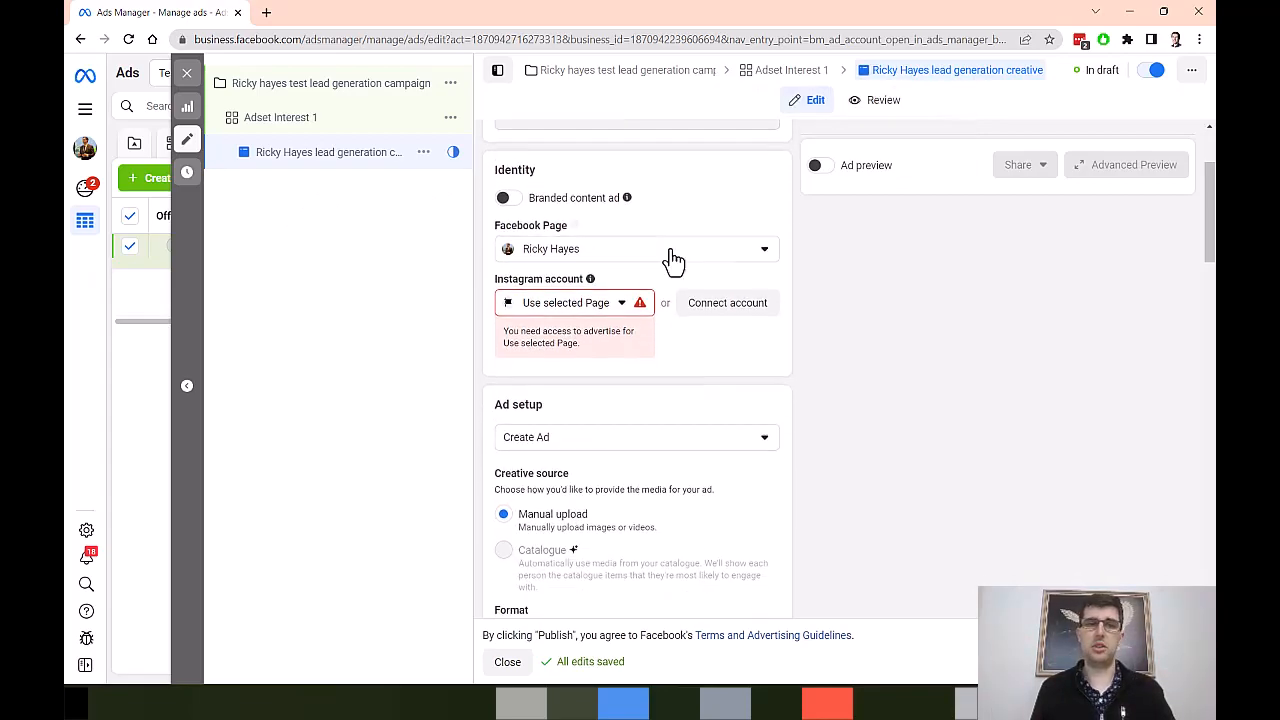
click(565, 310)
click(580, 368)
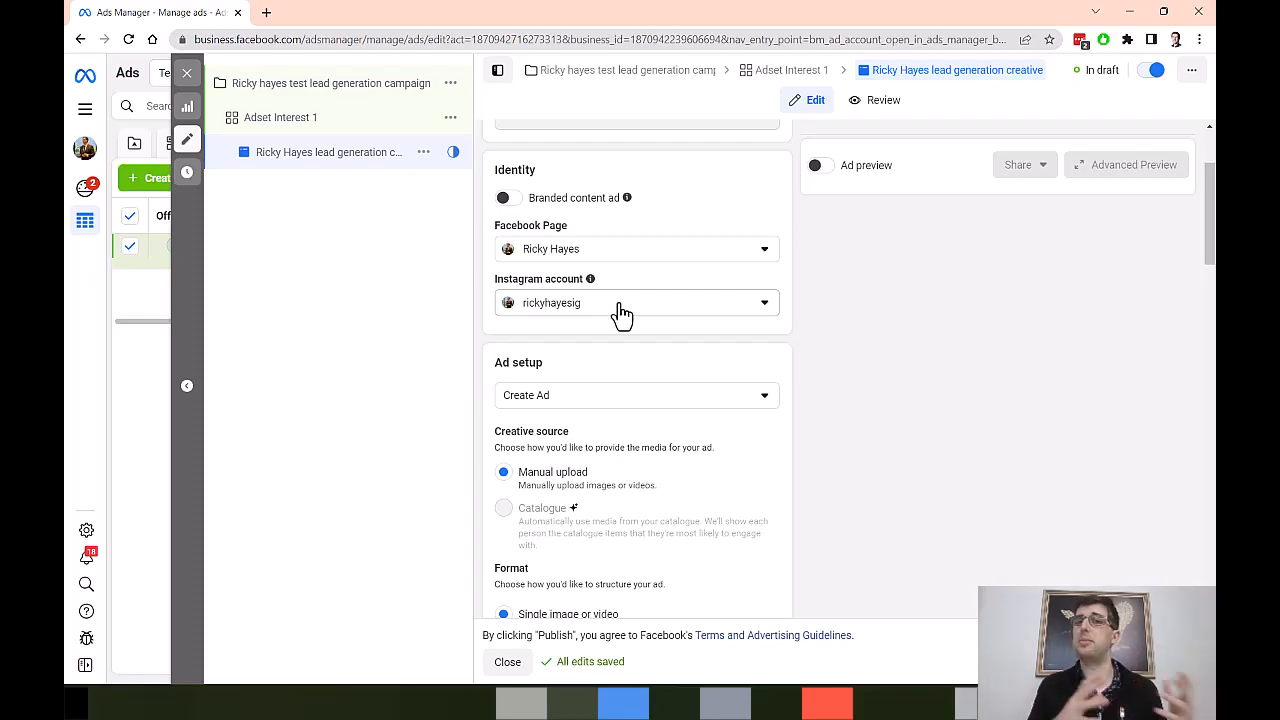
Step: Add the account's 1920 × 1080 thumbnail image of a man holding a phone as ad media, keeping the recommended crops and standard enhancements
scroll(620, 313, down, 4)
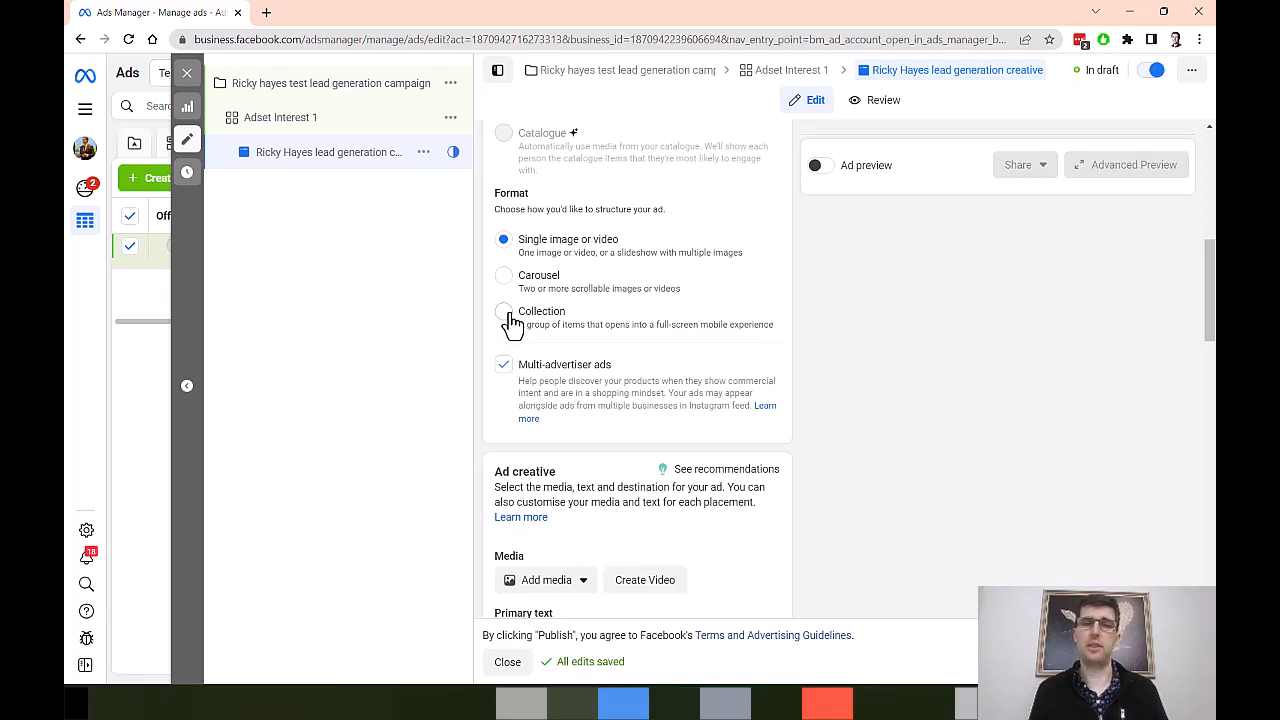
scroll(594, 271, down, 1)
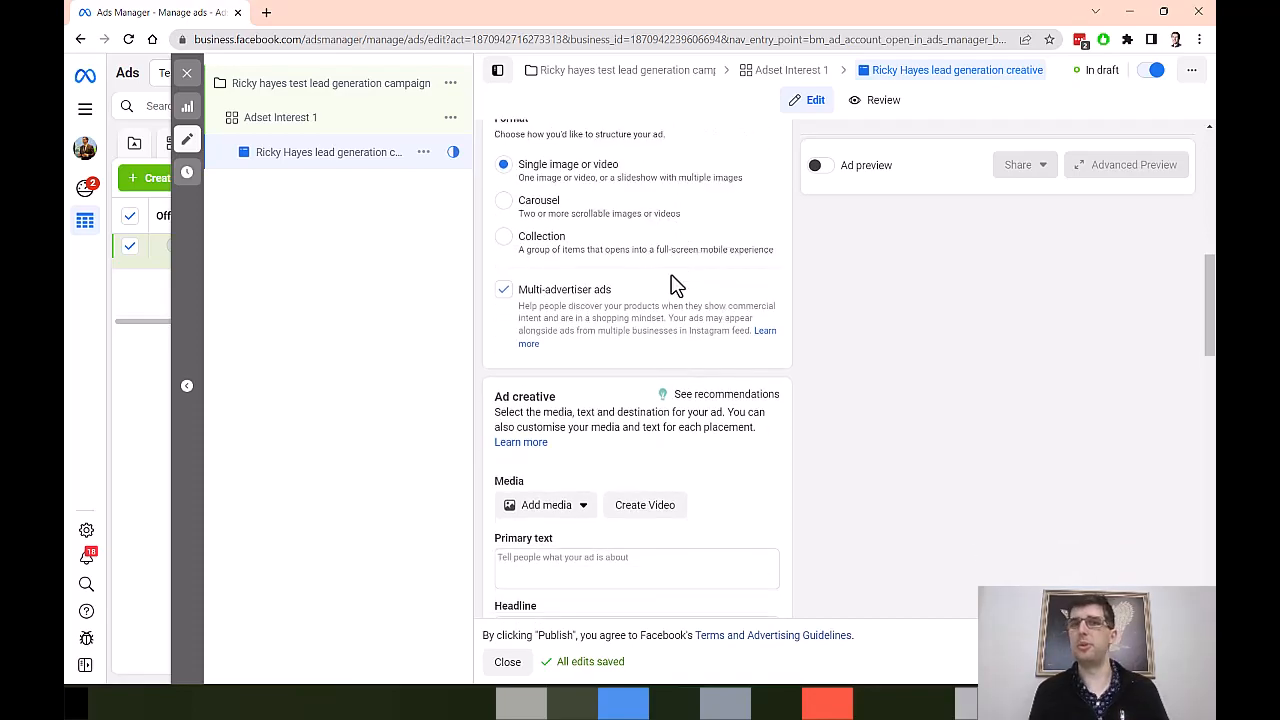
scroll(675, 285, down, 2)
click(546, 355)
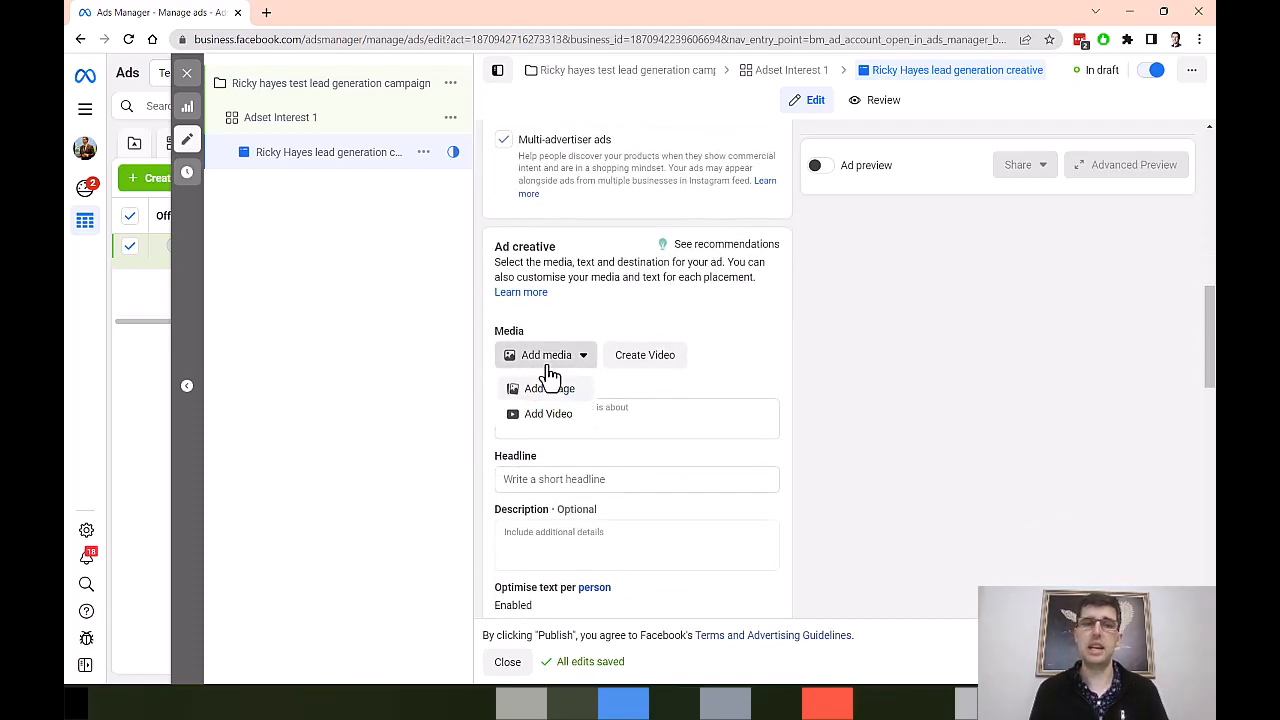
click(553, 390)
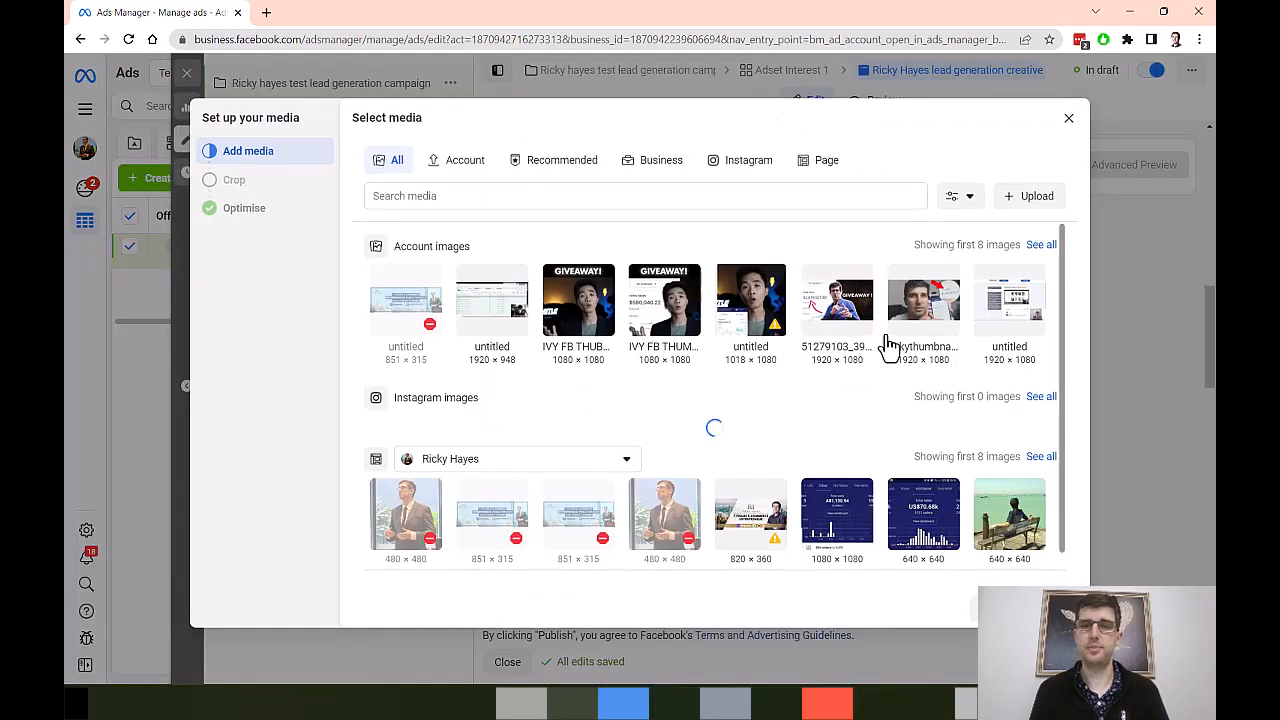
click(916, 330)
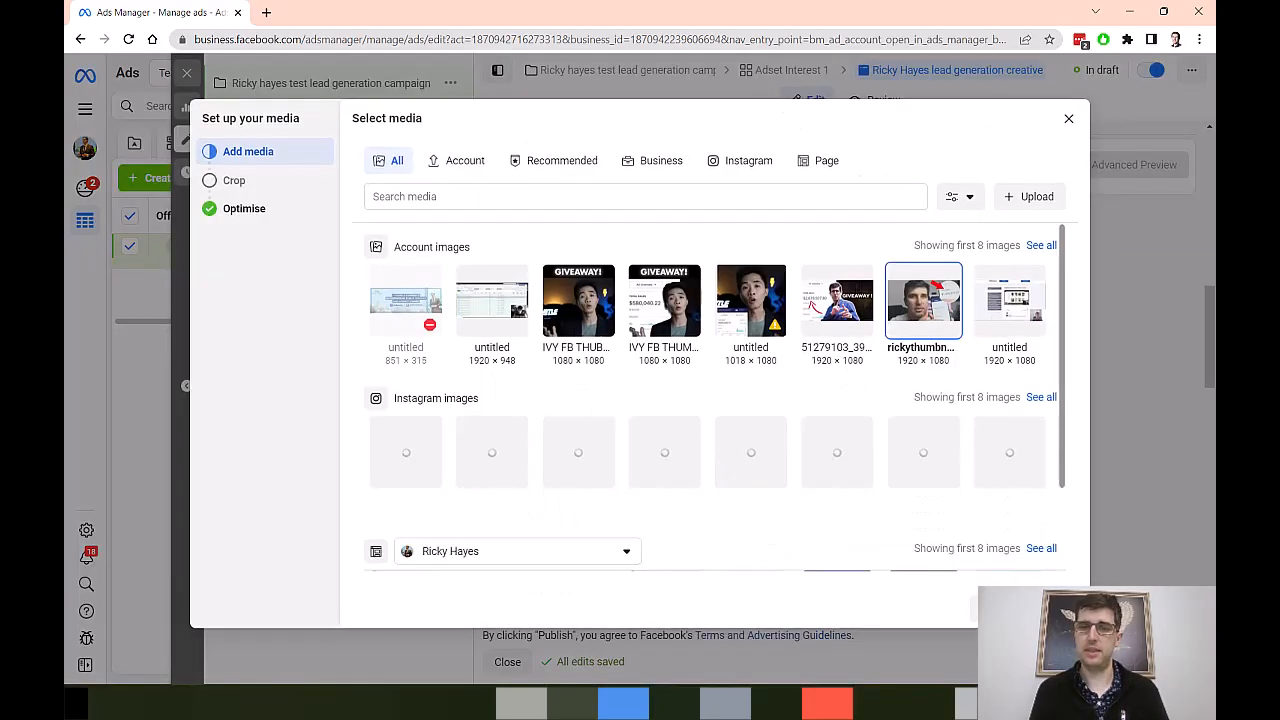
click(1052, 608)
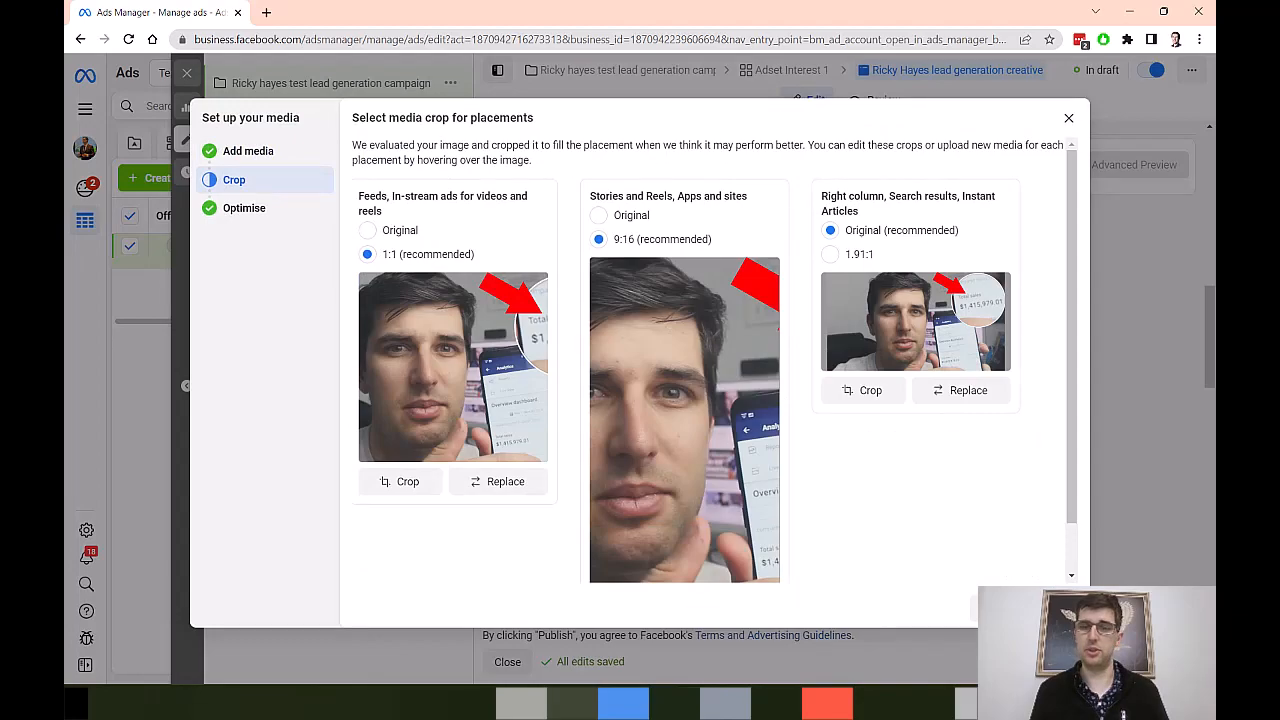
click(1052, 608)
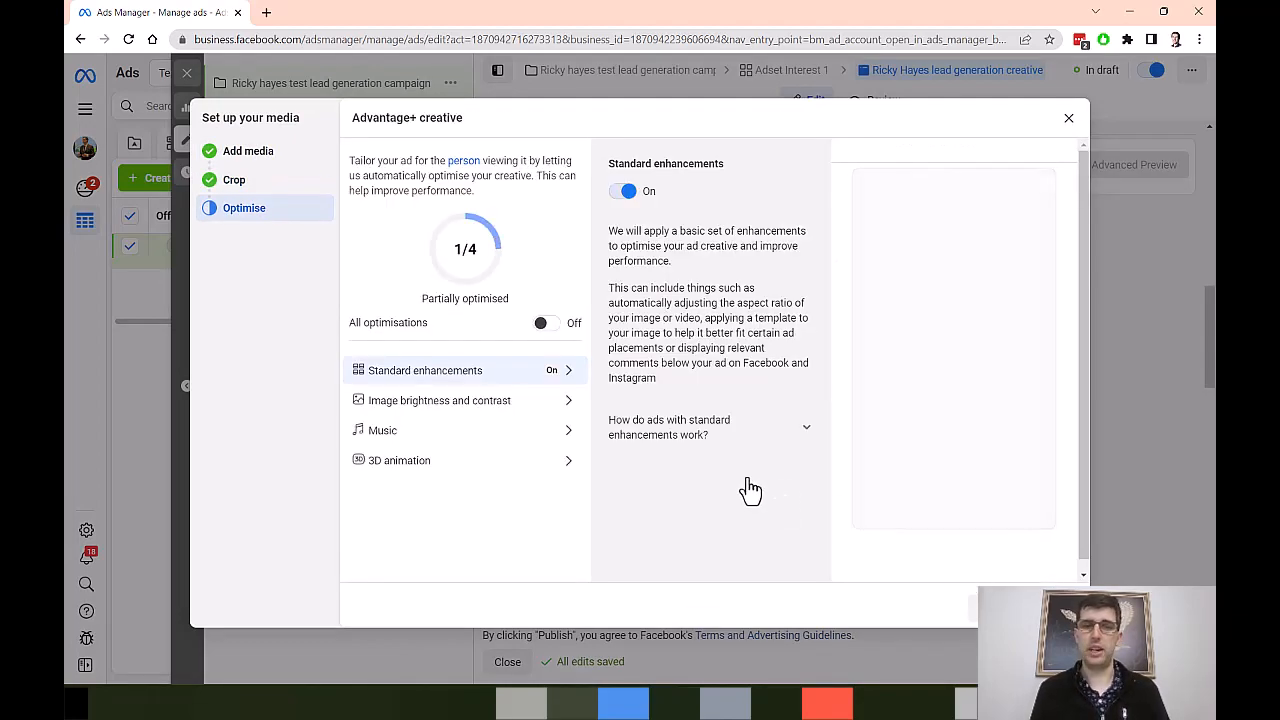
click(1052, 608)
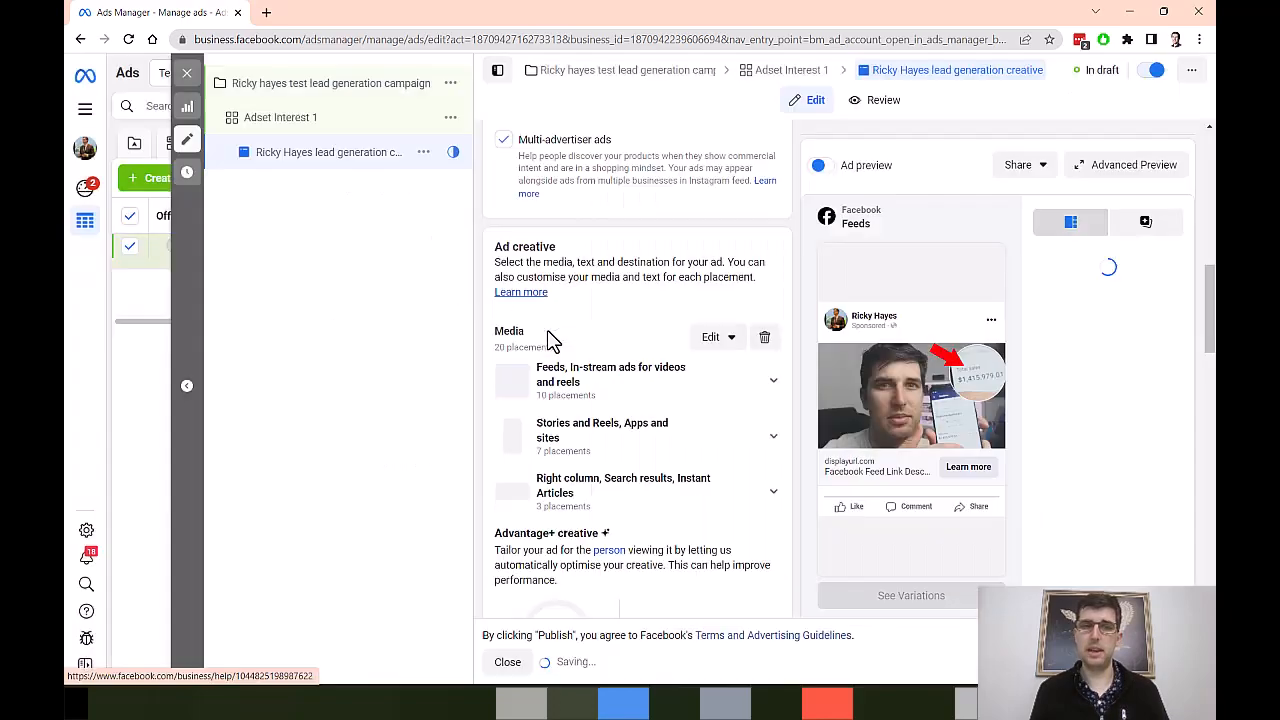
Step: Edit the ad's media again, keep the crops and turn on all Advantage+ creative optimisations
click(716, 340)
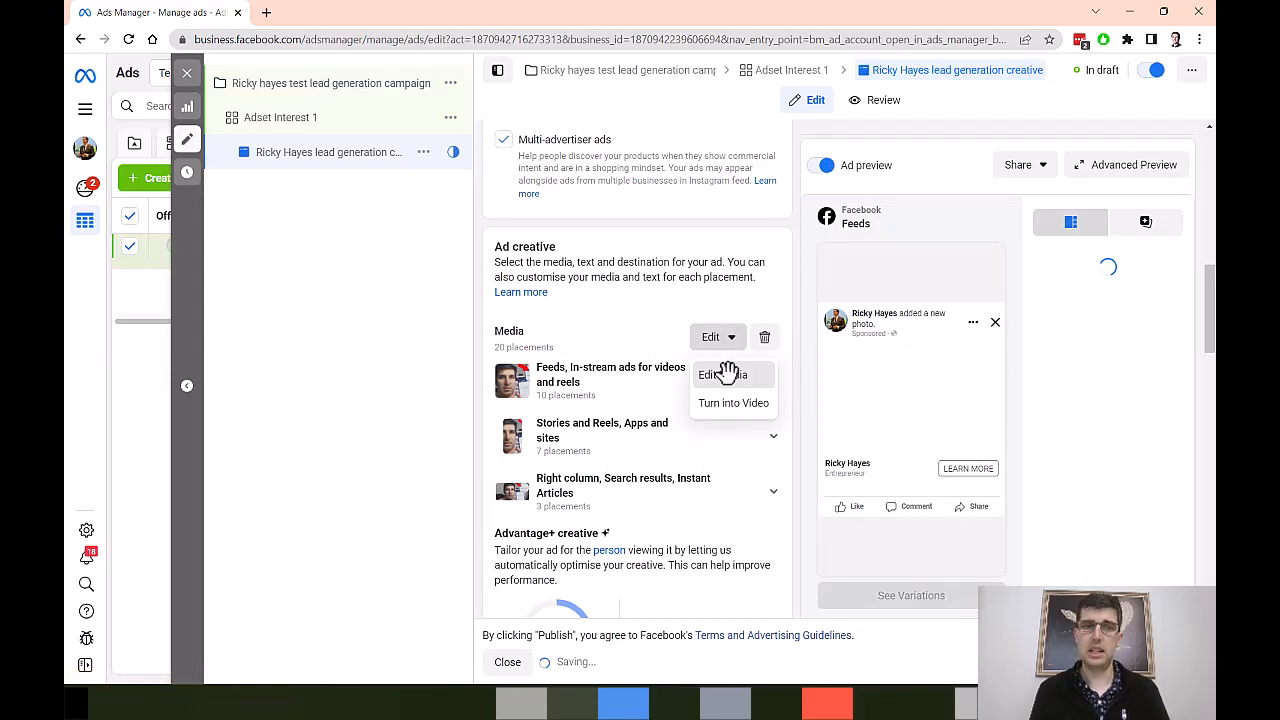
click(726, 374)
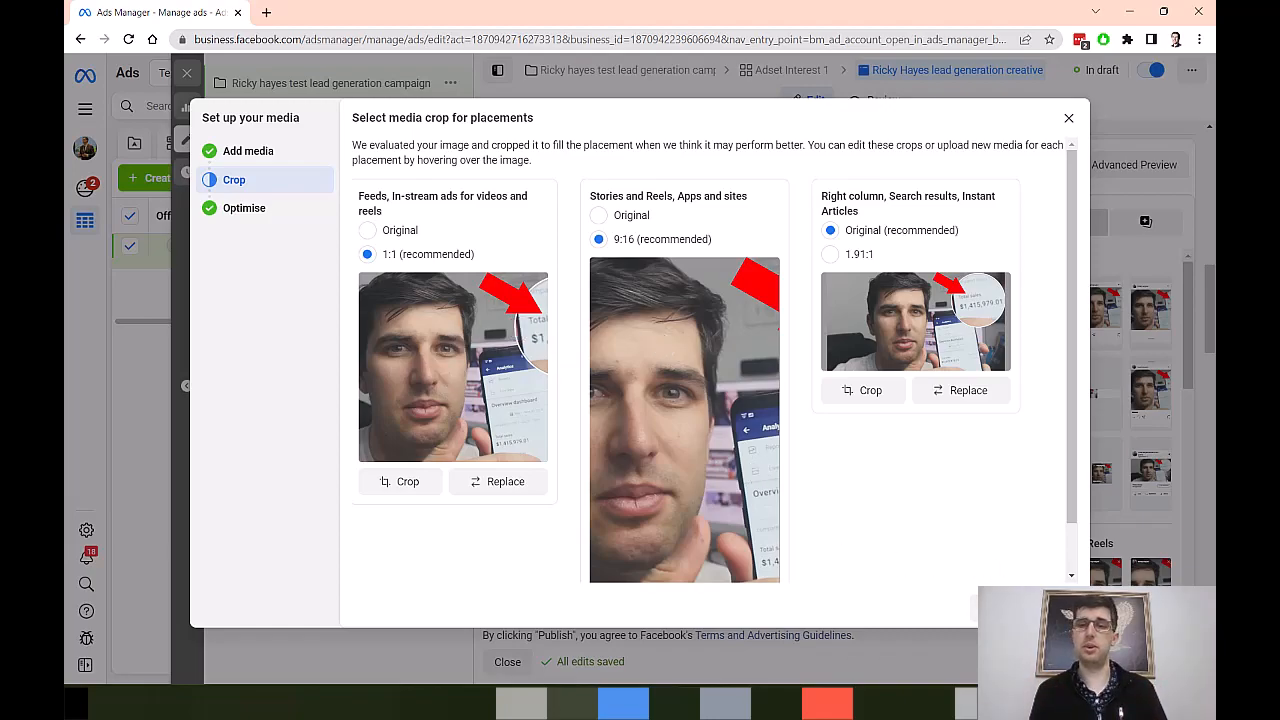
click(1053, 607)
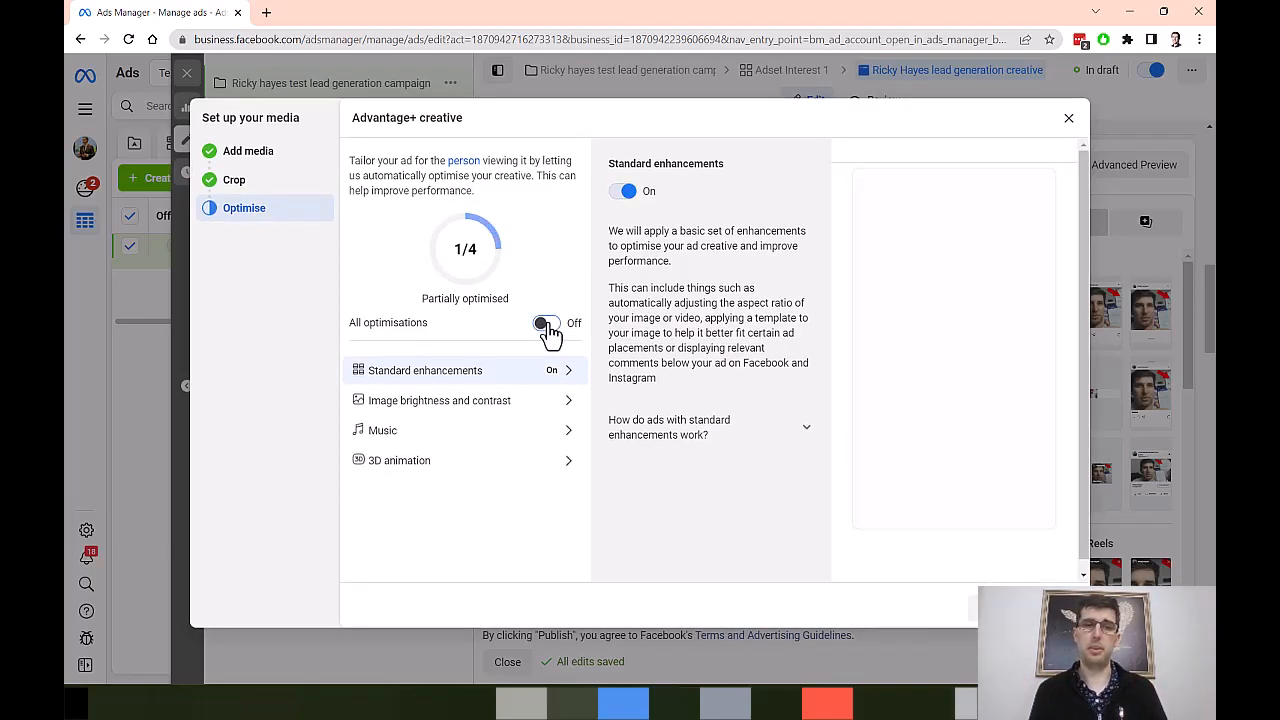
click(546, 323)
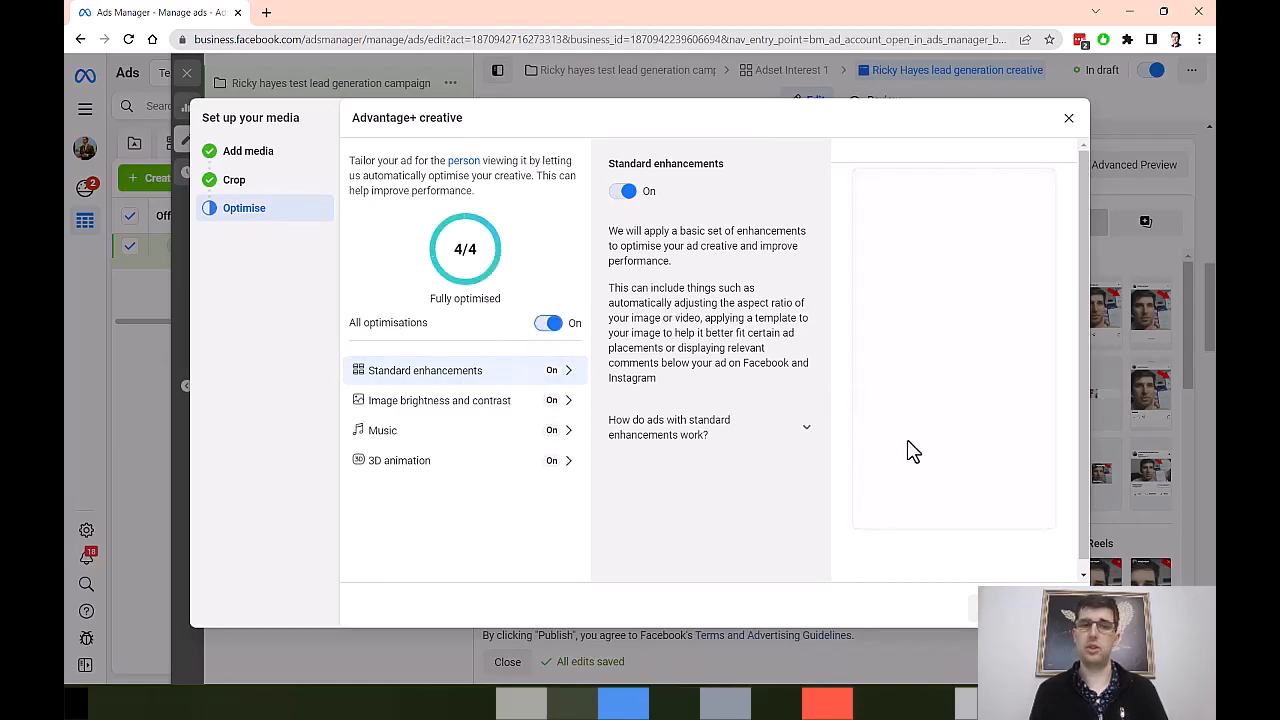
drag(640, 231, 810, 233)
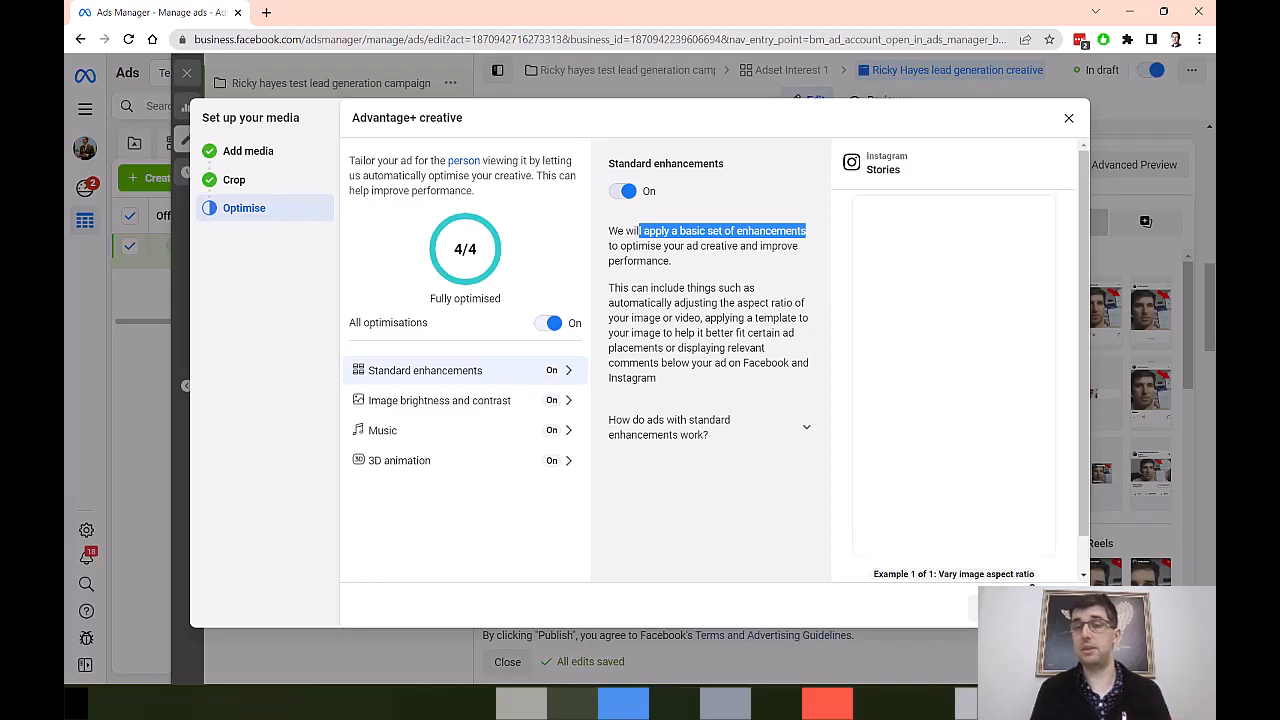
click(1050, 608)
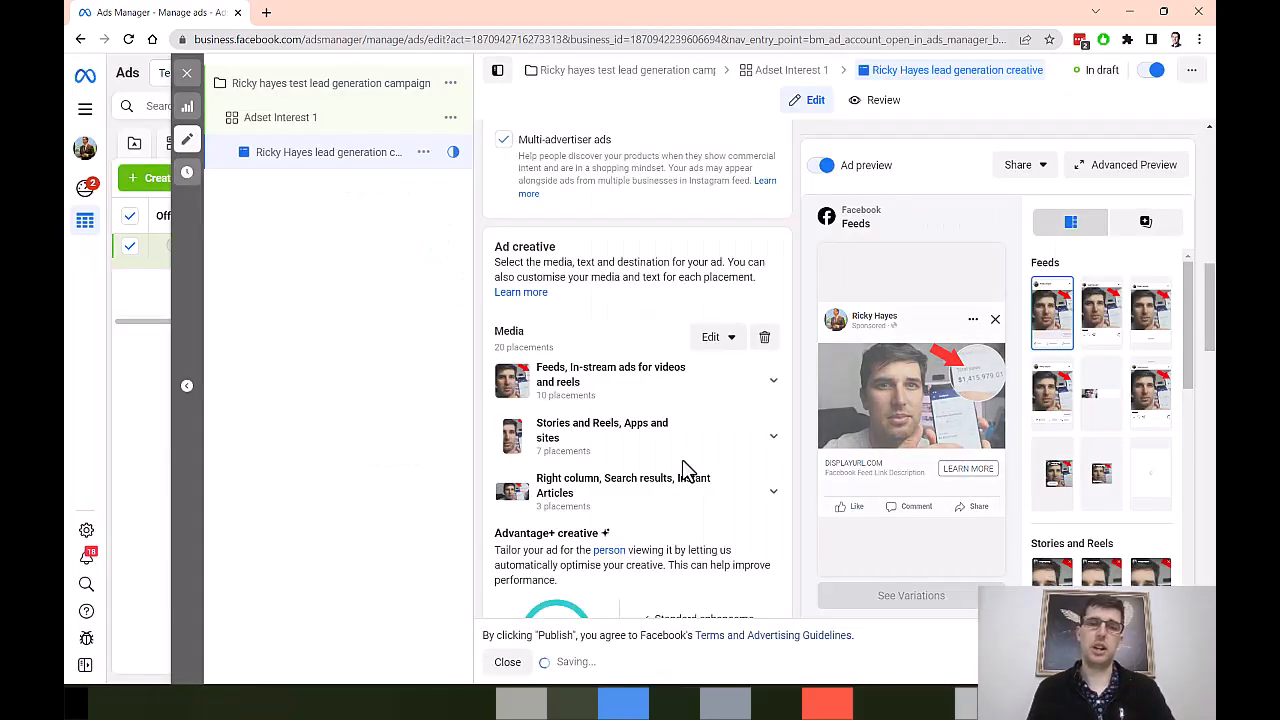
Step: Enter "Sick of bad agencies overpromising and underdelivering?" as the ad's primary text
scroll(650, 415, down, 1)
scroll(645, 412, down, 4)
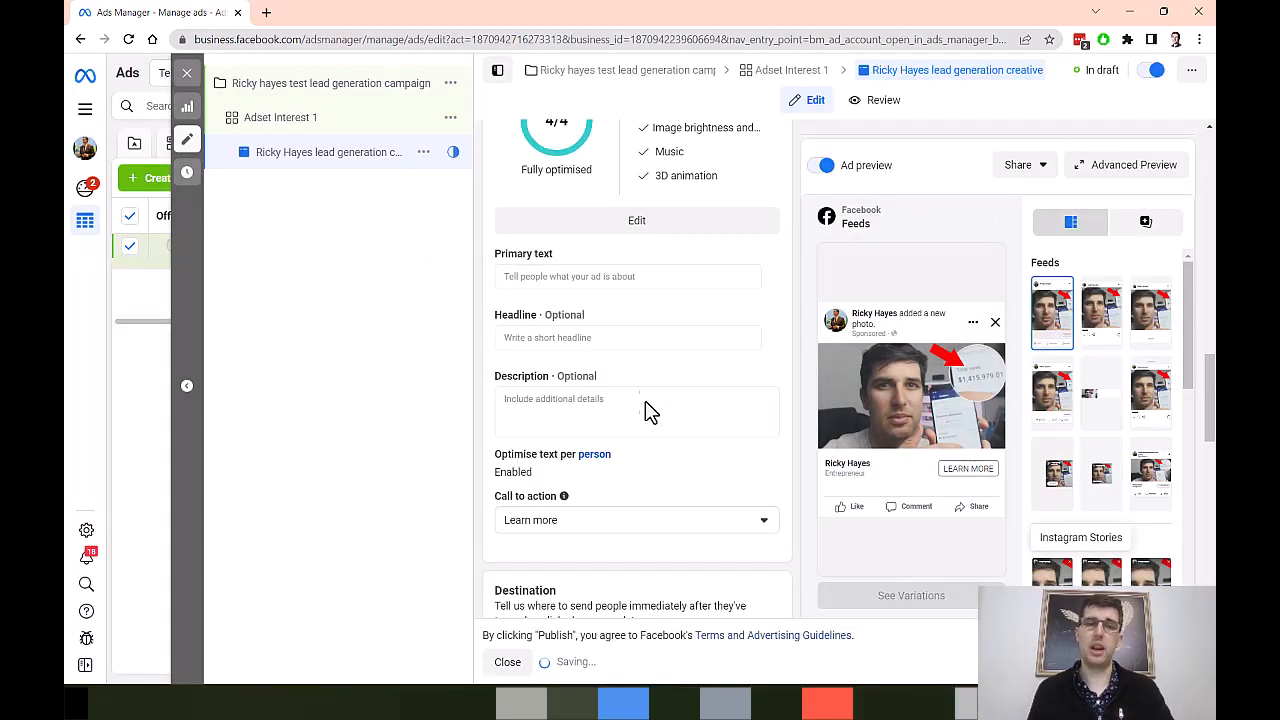
scroll(644, 412, up, 1)
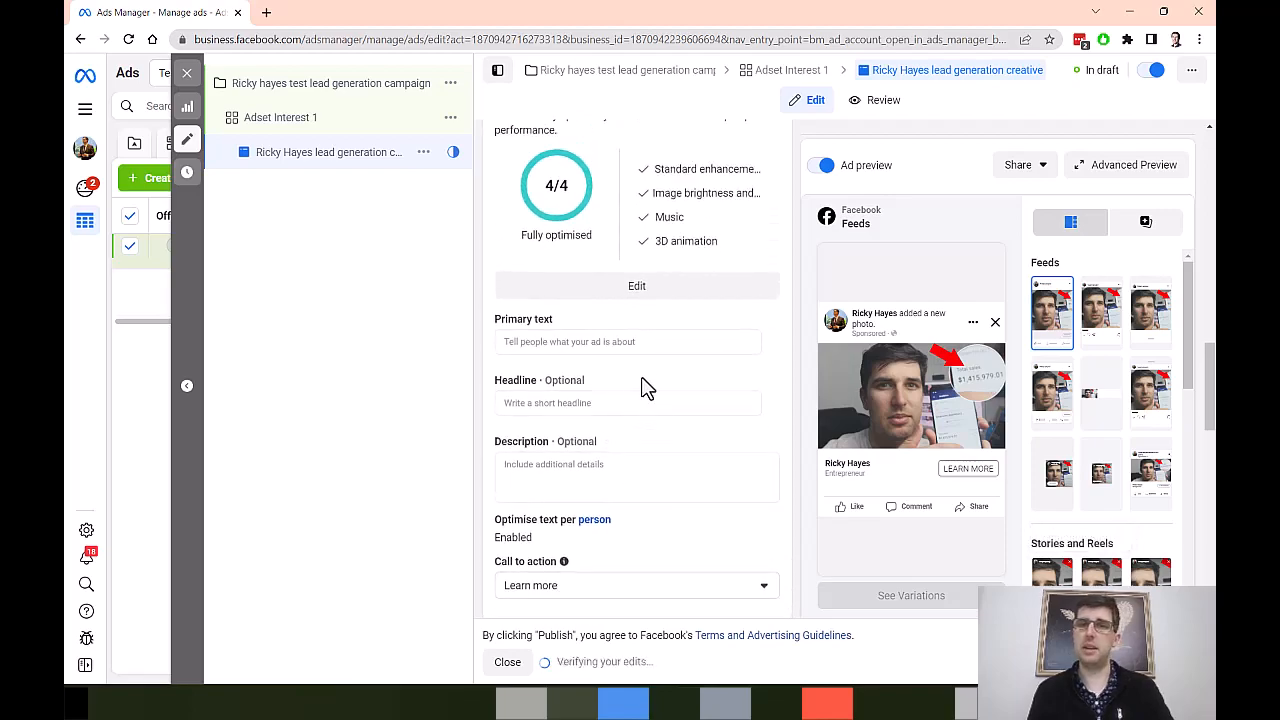
click(566, 341)
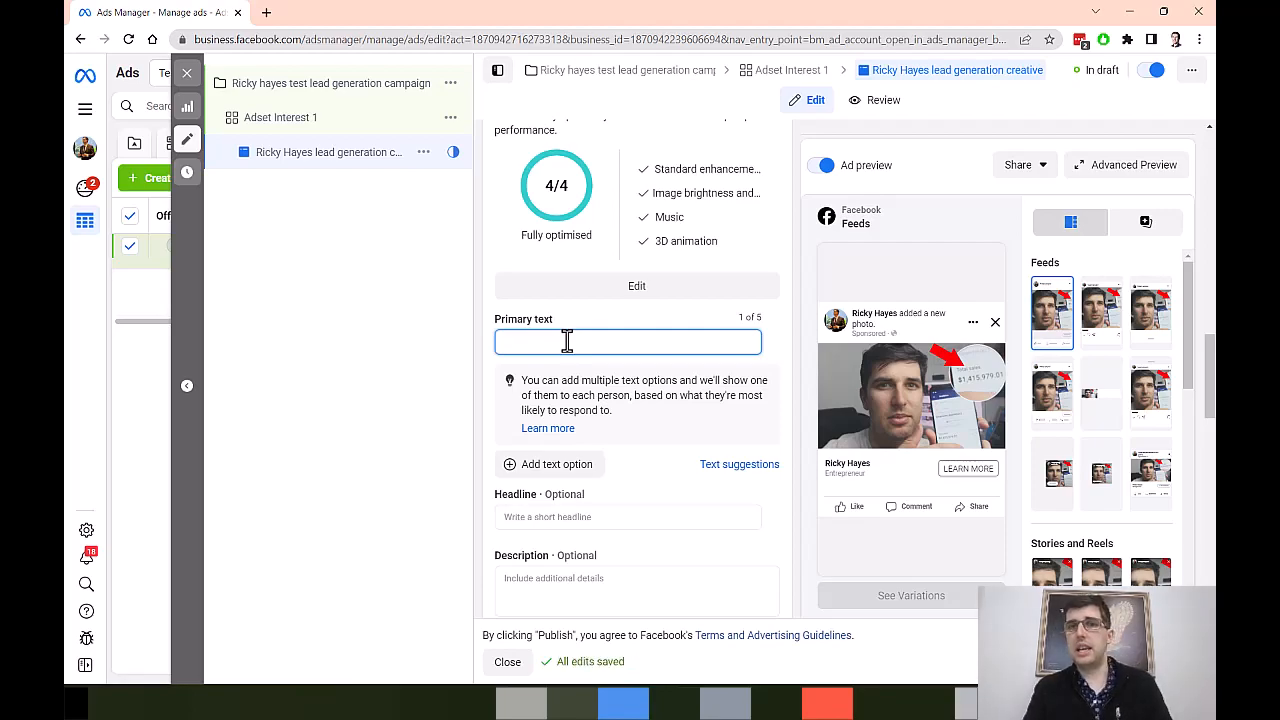
text(Sick)
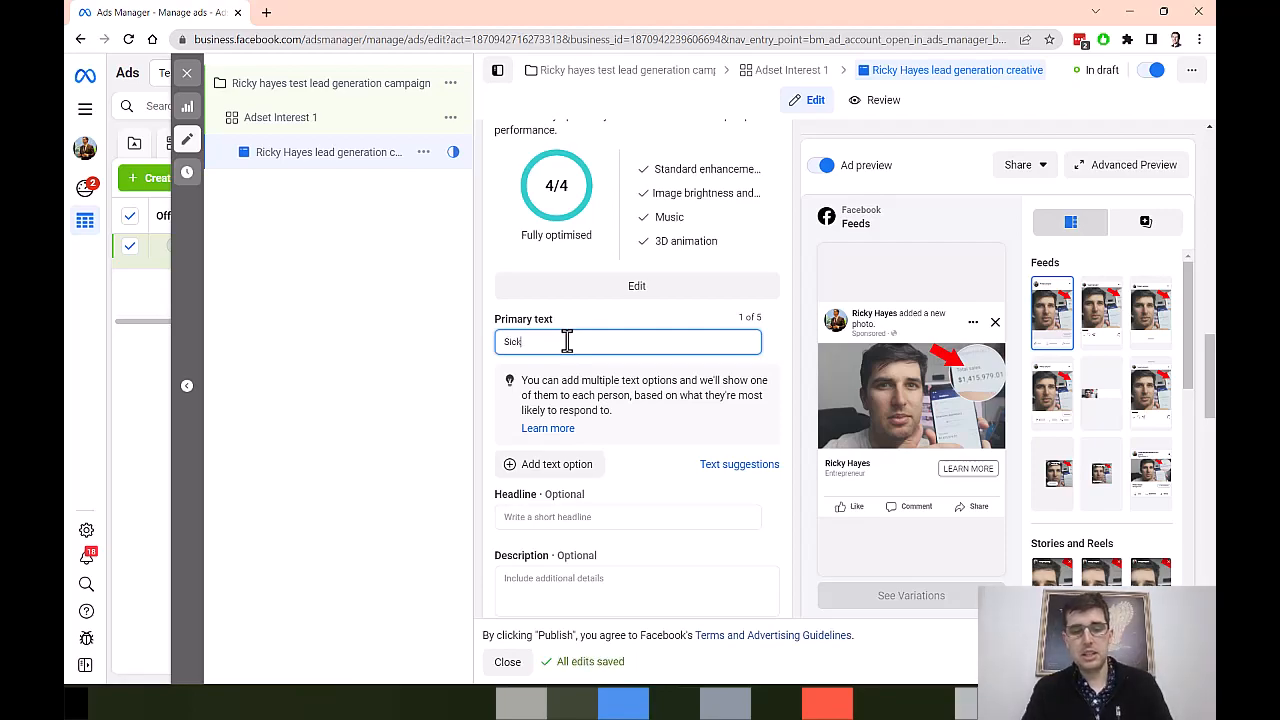
text( of bad egencies overpromising and under)
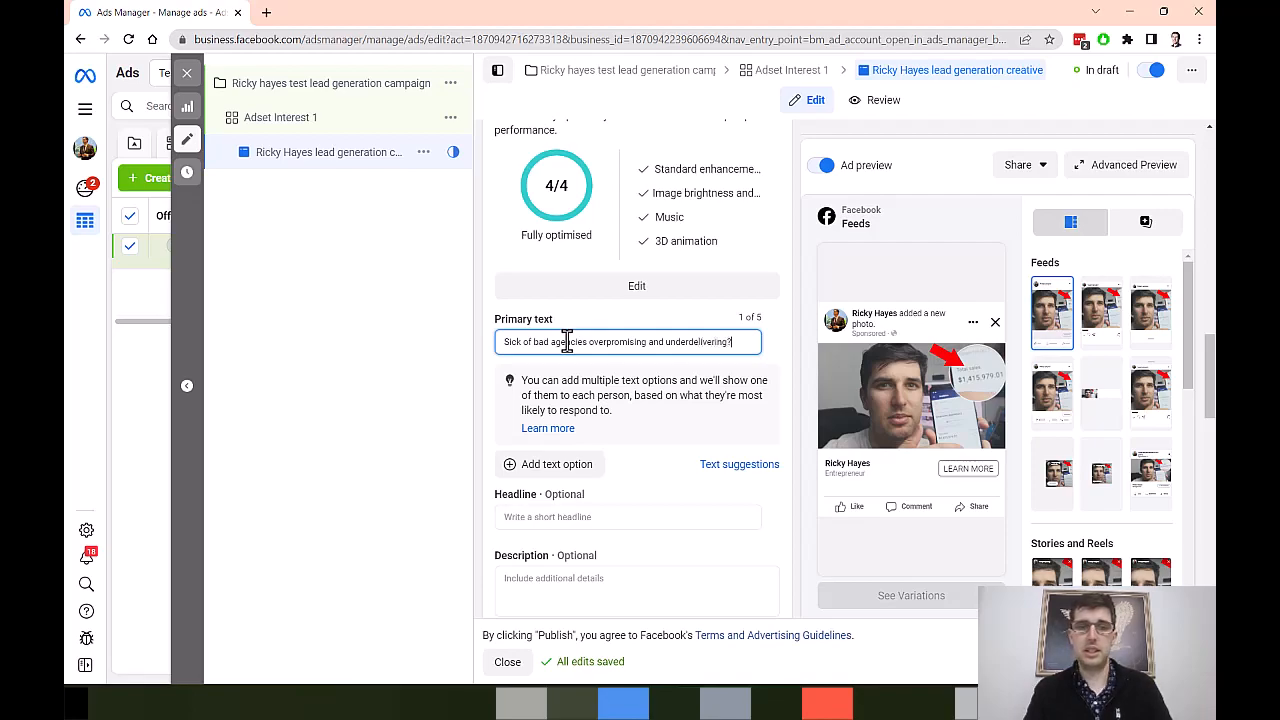
text(delivering?)
Step: Add the primary text paragraph "Well i've got news for you, that is 99% of the industry. However, we approach differently."
key(Return)
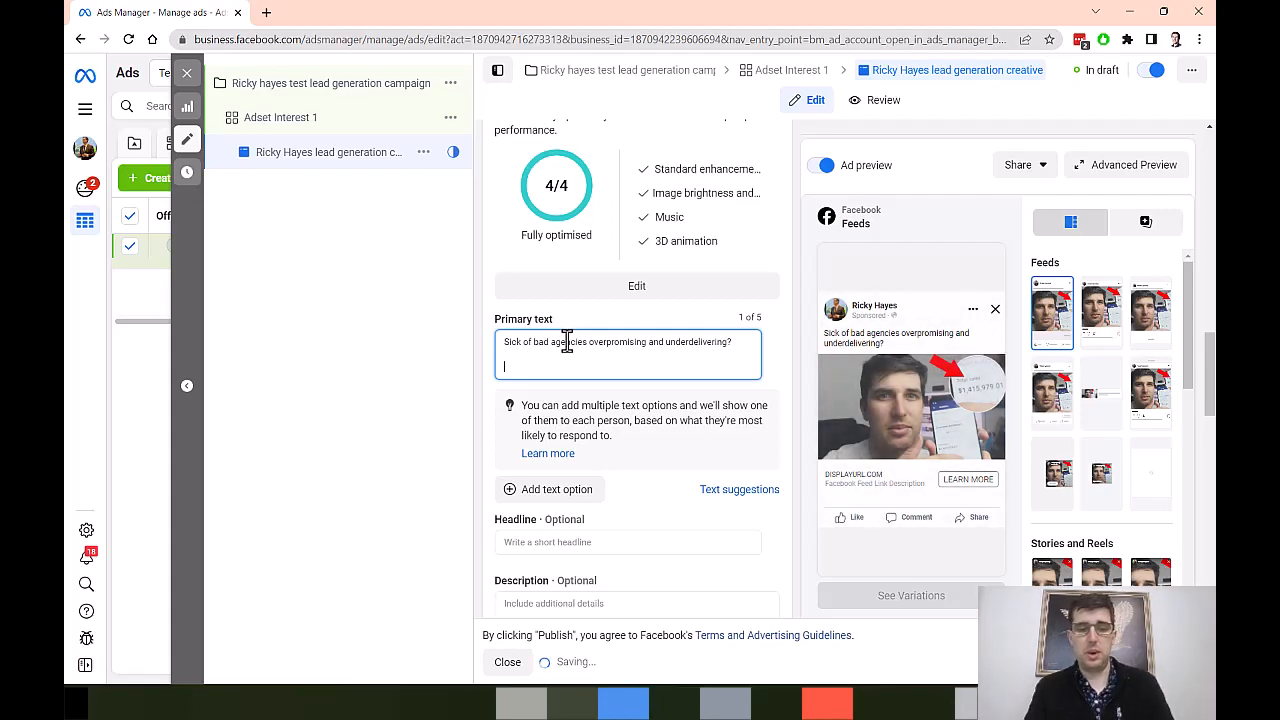
text(Well i've got ne)
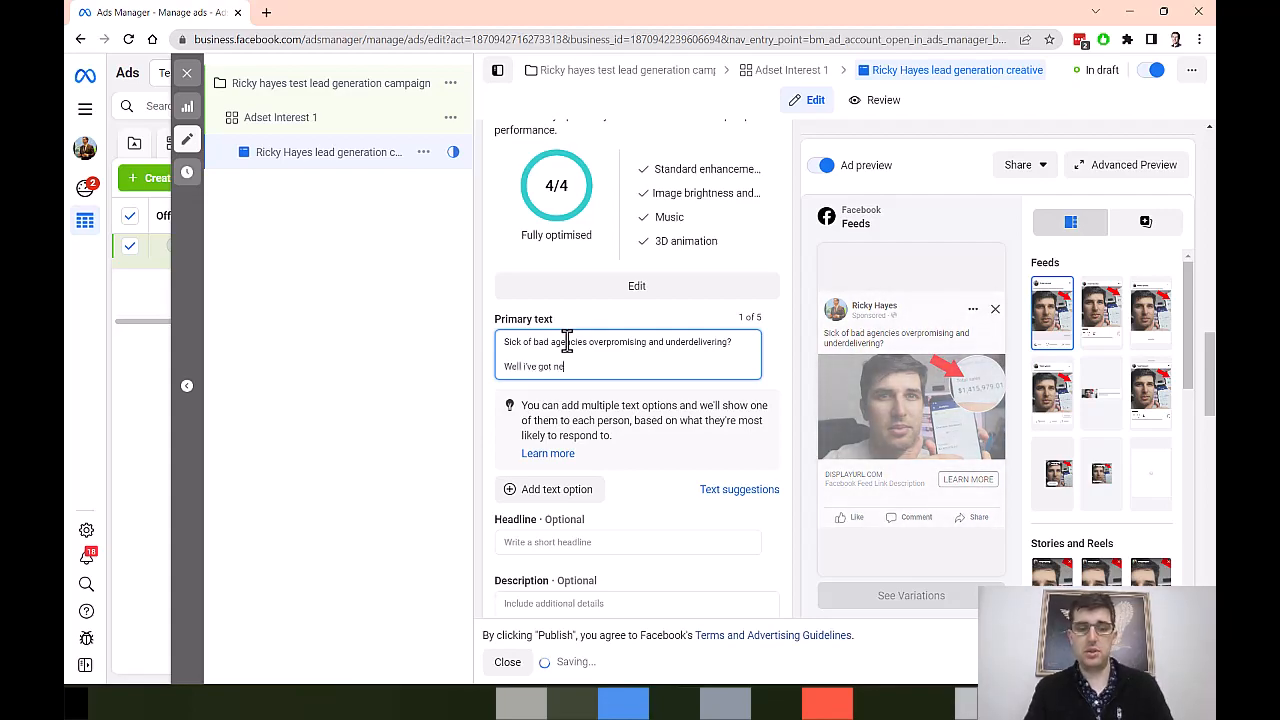
text(ws for you, that)
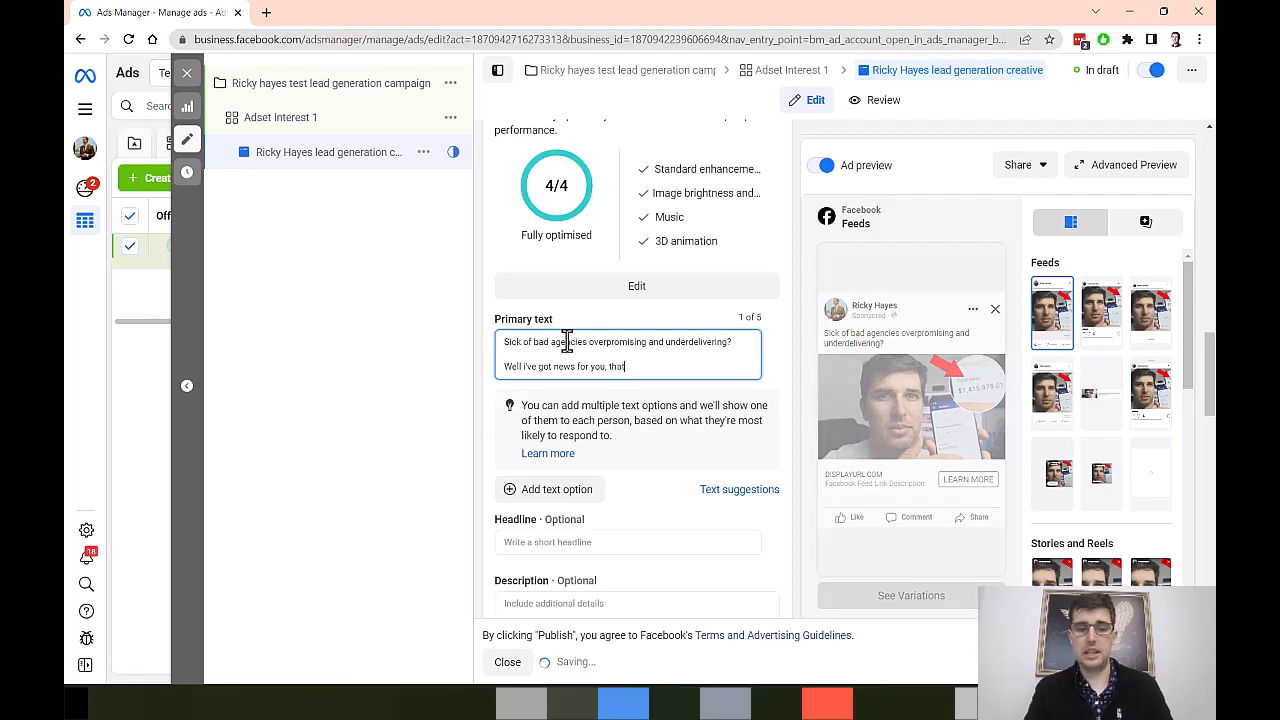
text( is 99% of the ind)
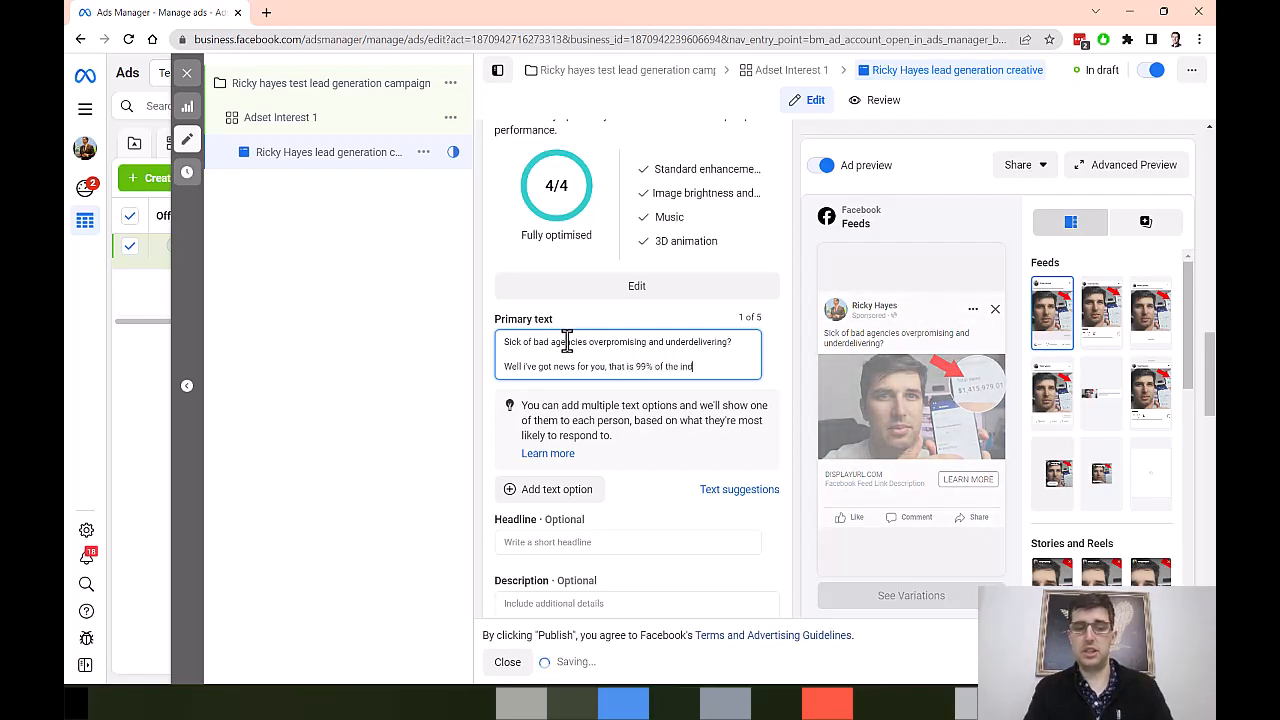
text(ustry. Howev)
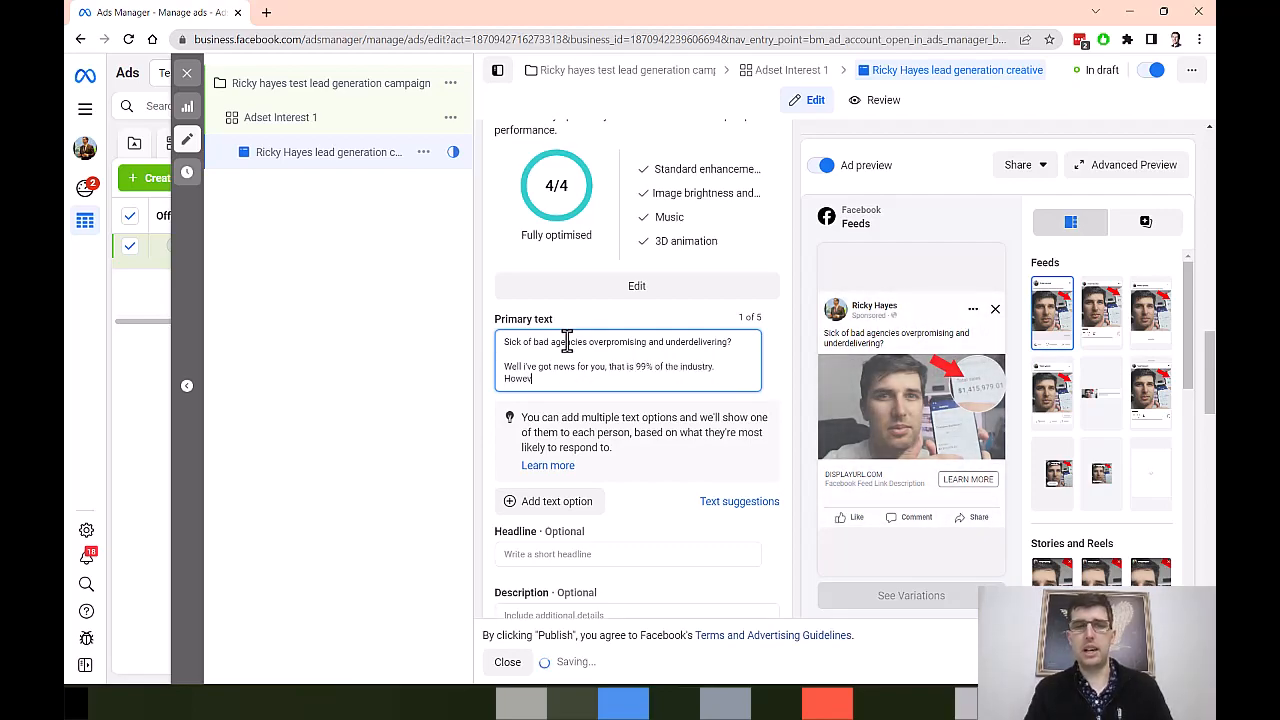
text(er, we appr)
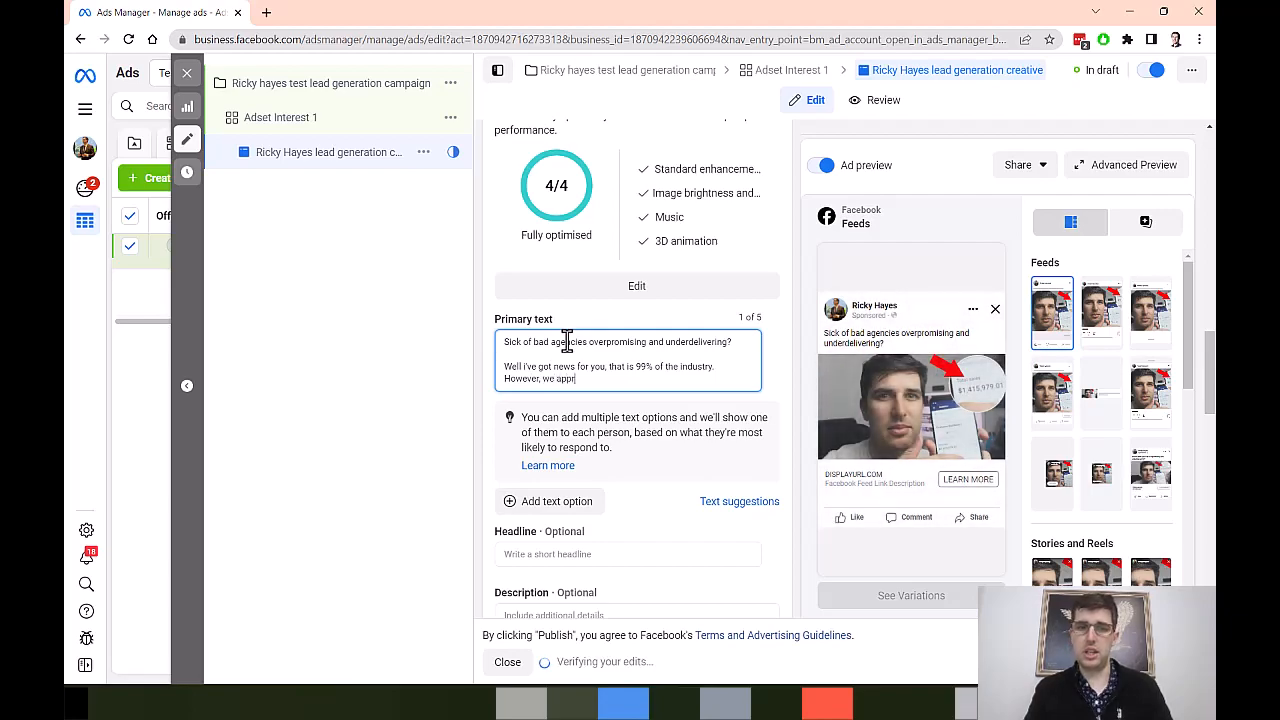
text(oach differently.)
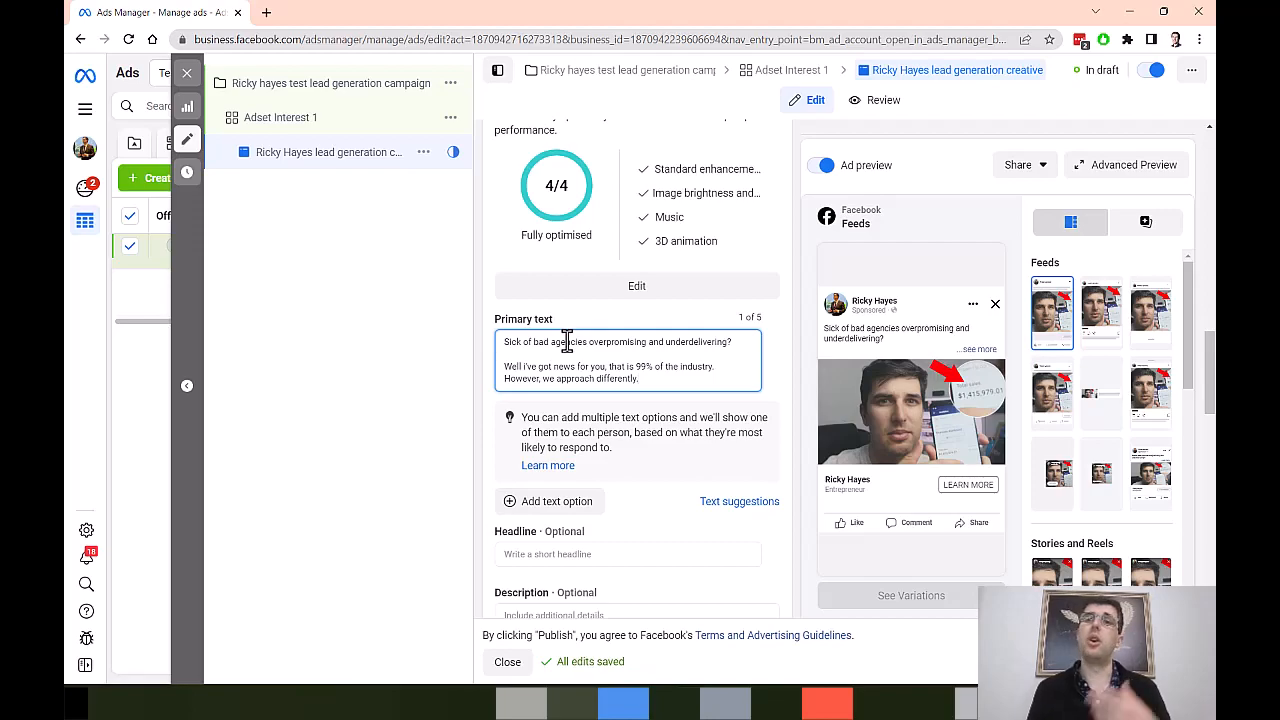
Step: Enter "Book a call today for a free optimization lesson" as the ad's headline
scroll(514, 266, down, 2)
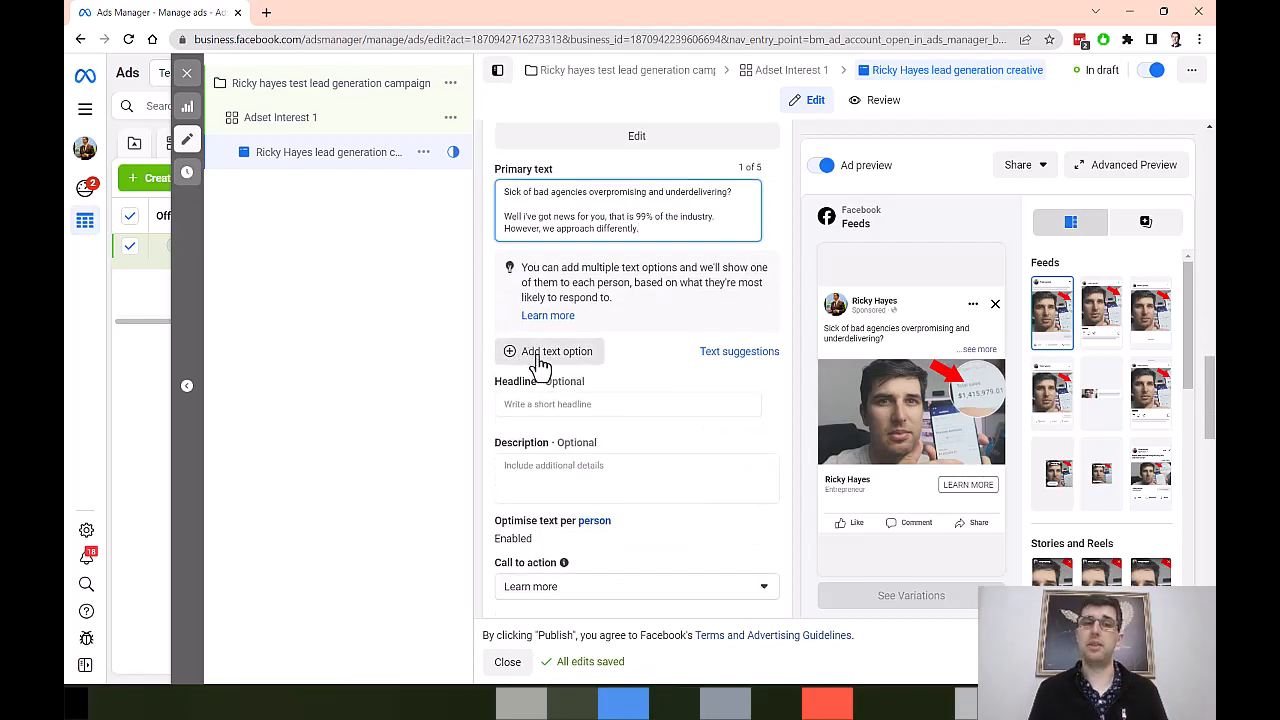
click(546, 404)
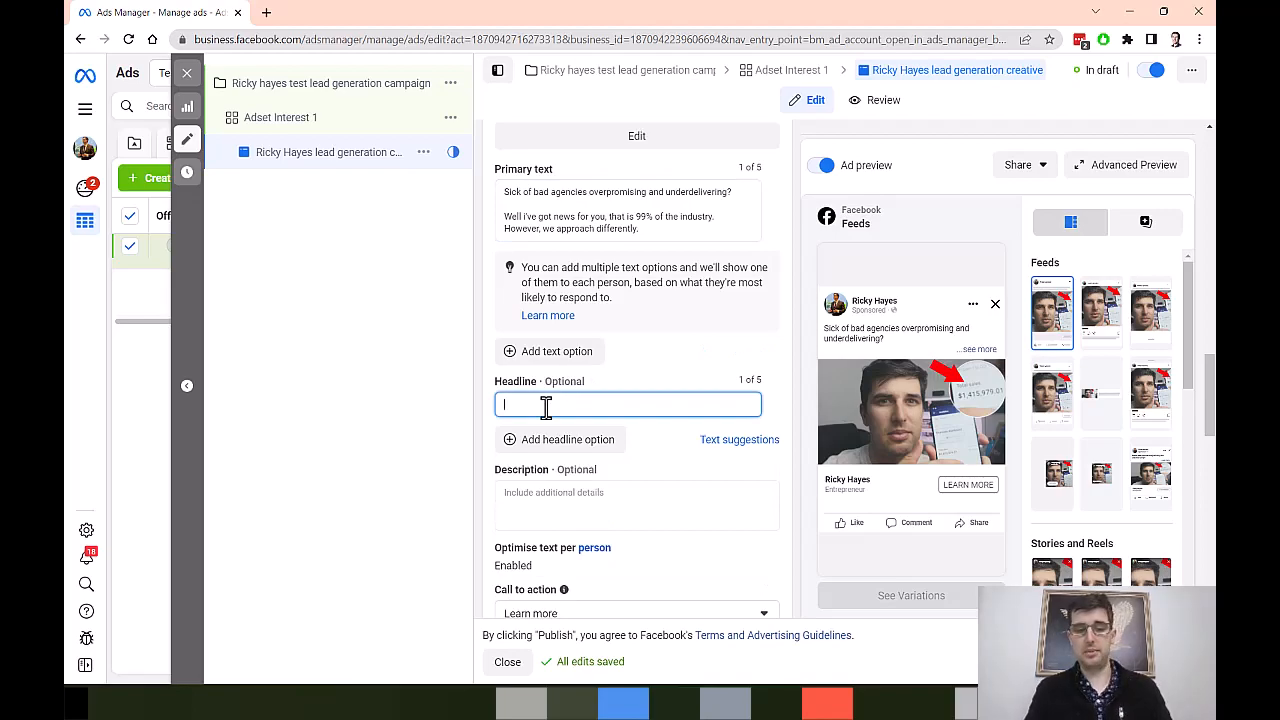
text(Book a call today for a fre)
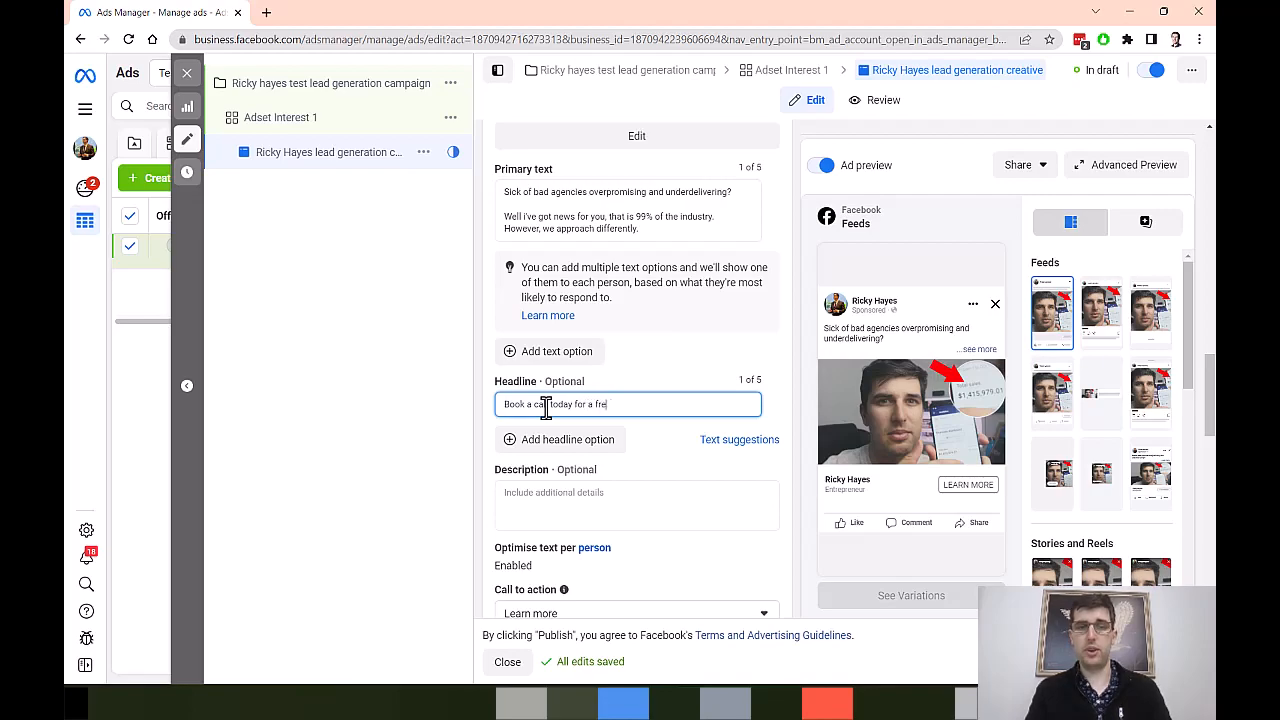
text(e optim)
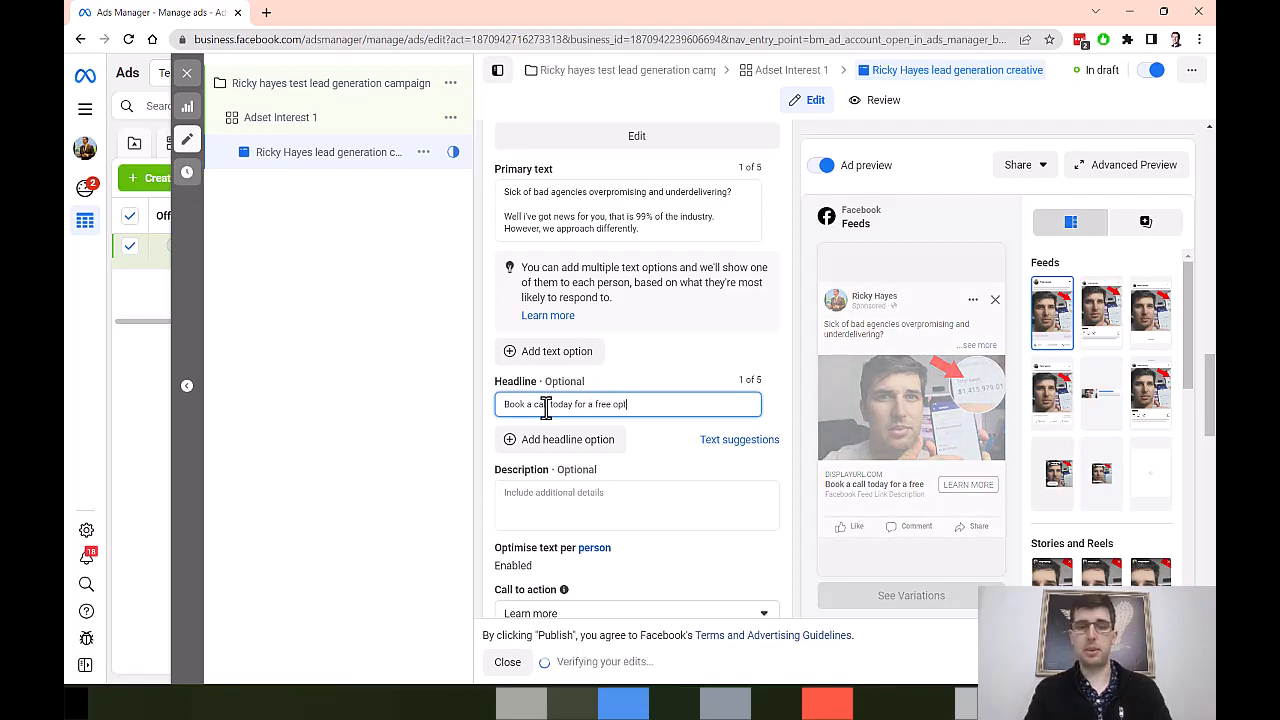
text(ization lesson val)
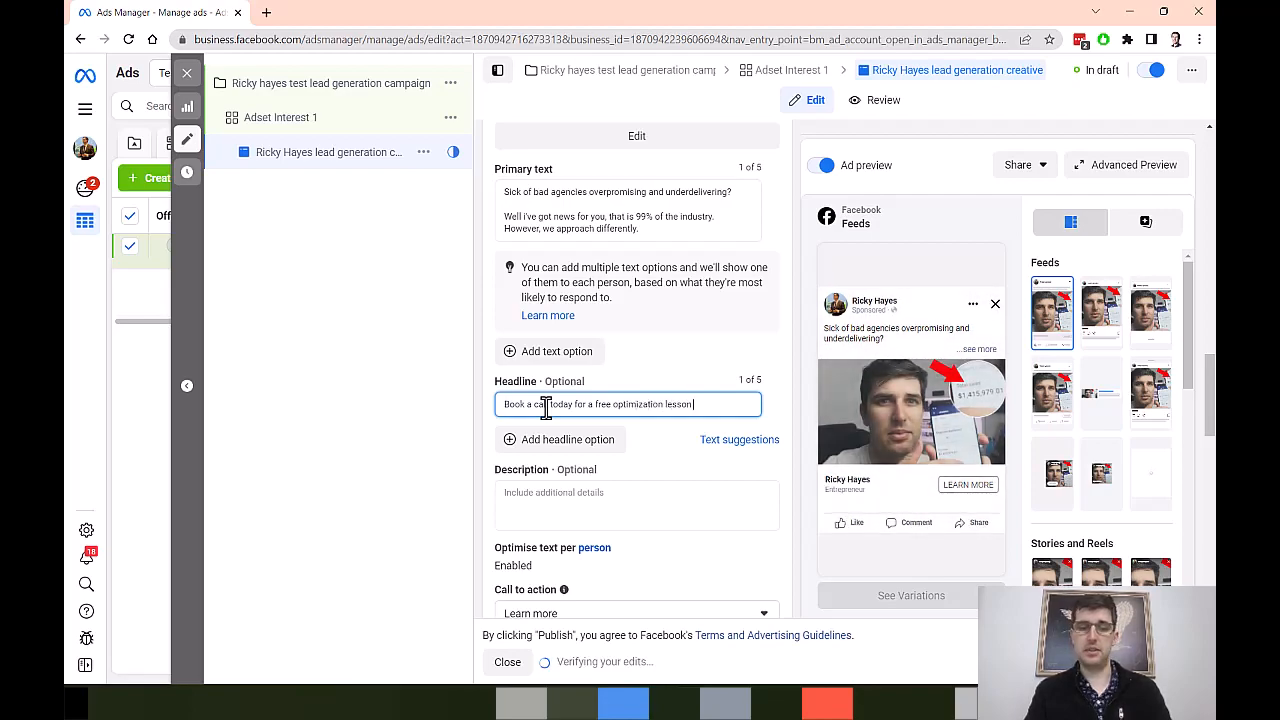
key(BackSpace)
key(BackSpace)
key(BackSpace)
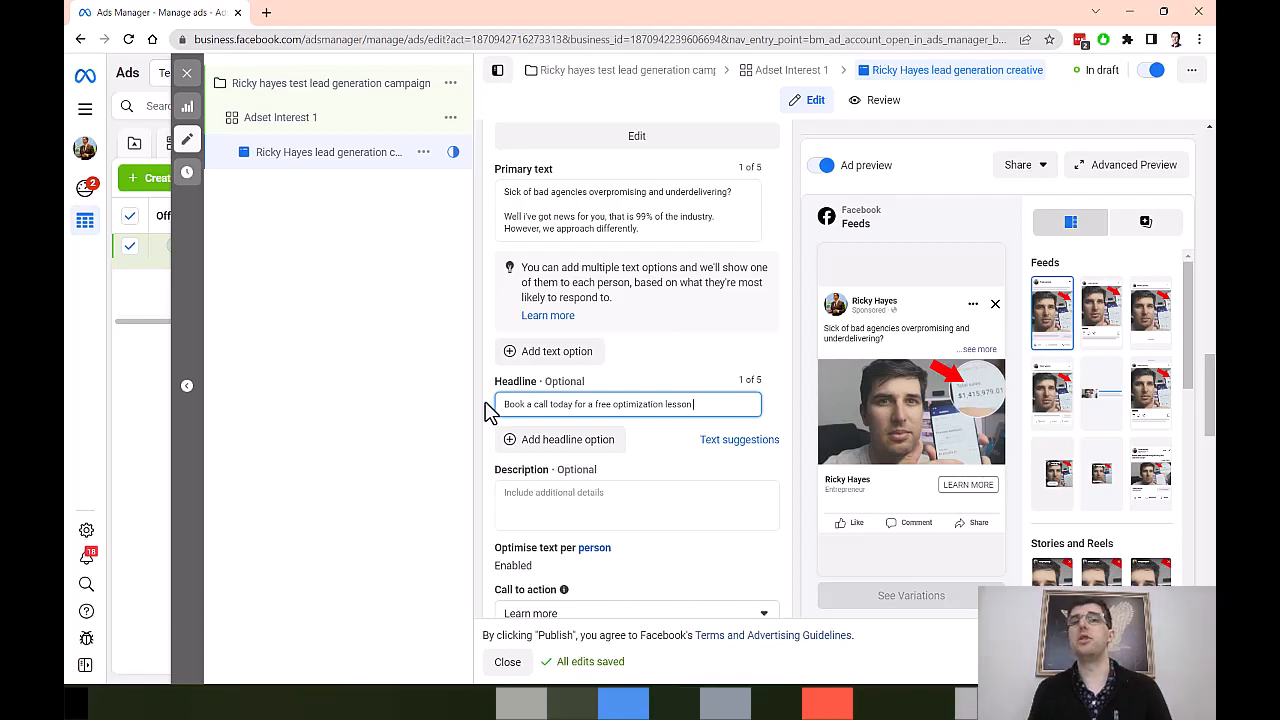
Step: Look through the call-to-action options and set the ad's call to action to Contact Us
scroll(487, 420, down, 2)
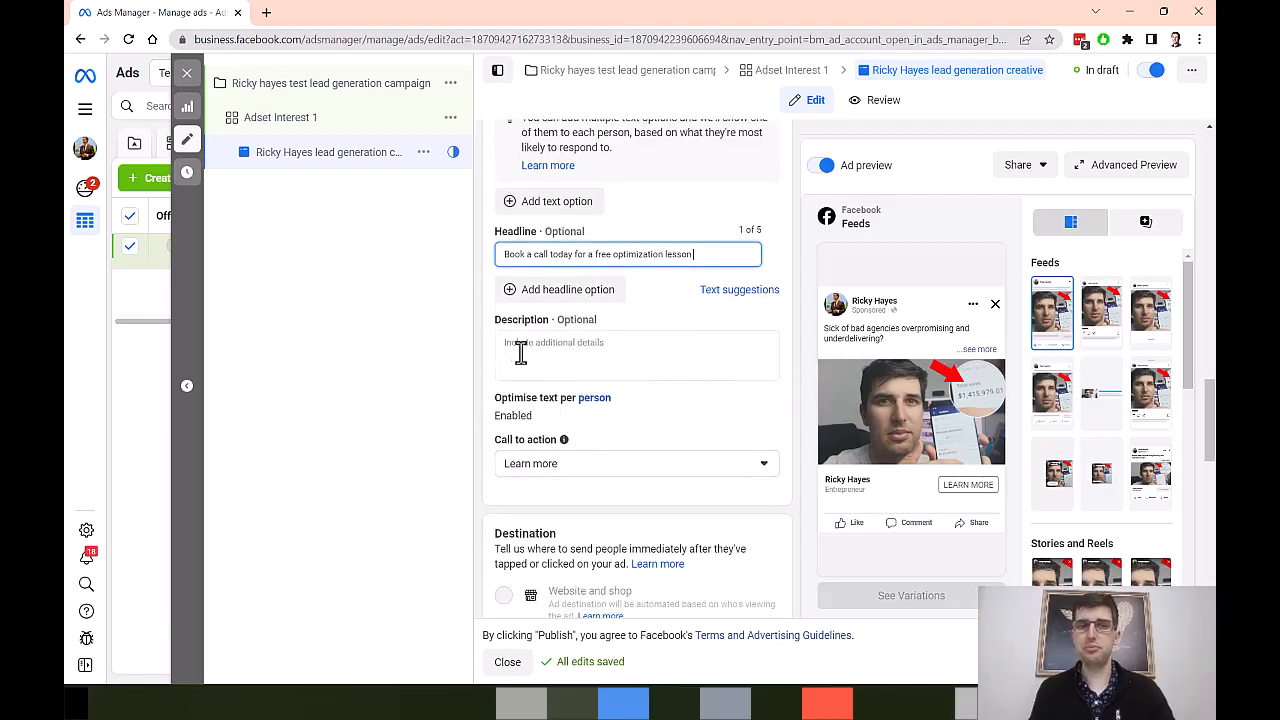
scroll(583, 435, down, 1)
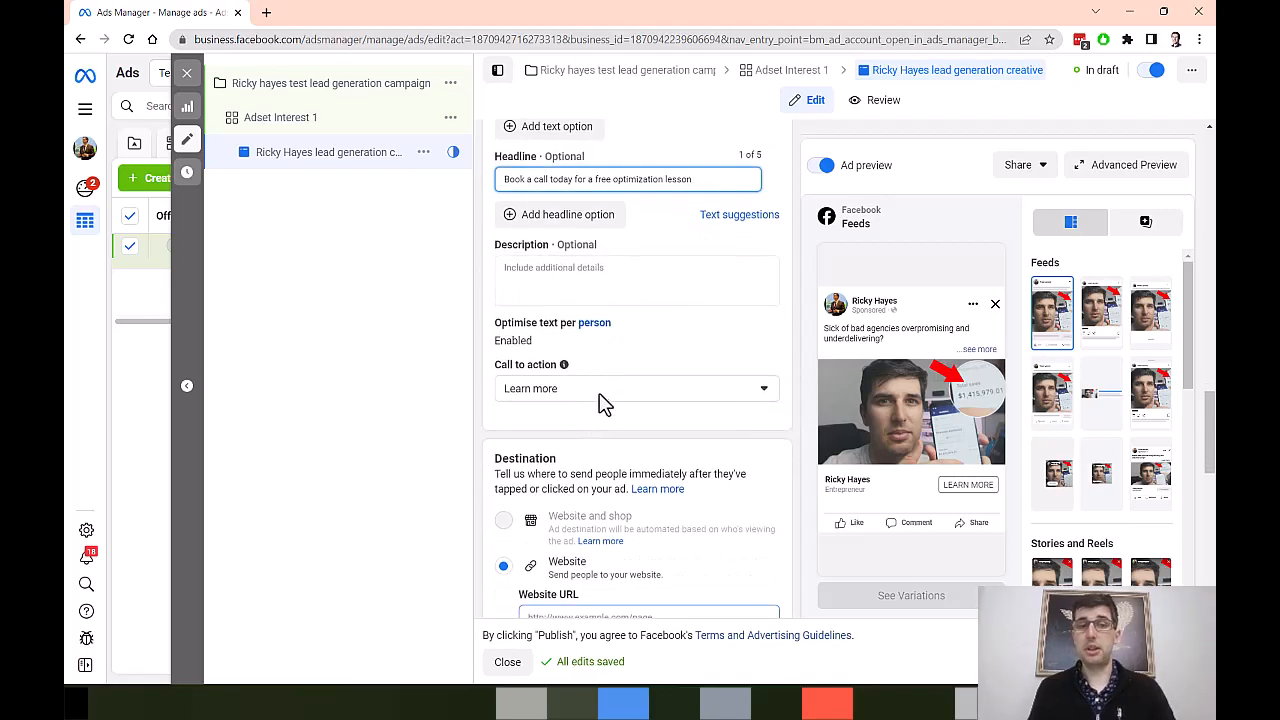
click(603, 395)
scroll(591, 449, down, 1)
scroll(593, 455, up, 1)
scroll(595, 455, down, 3)
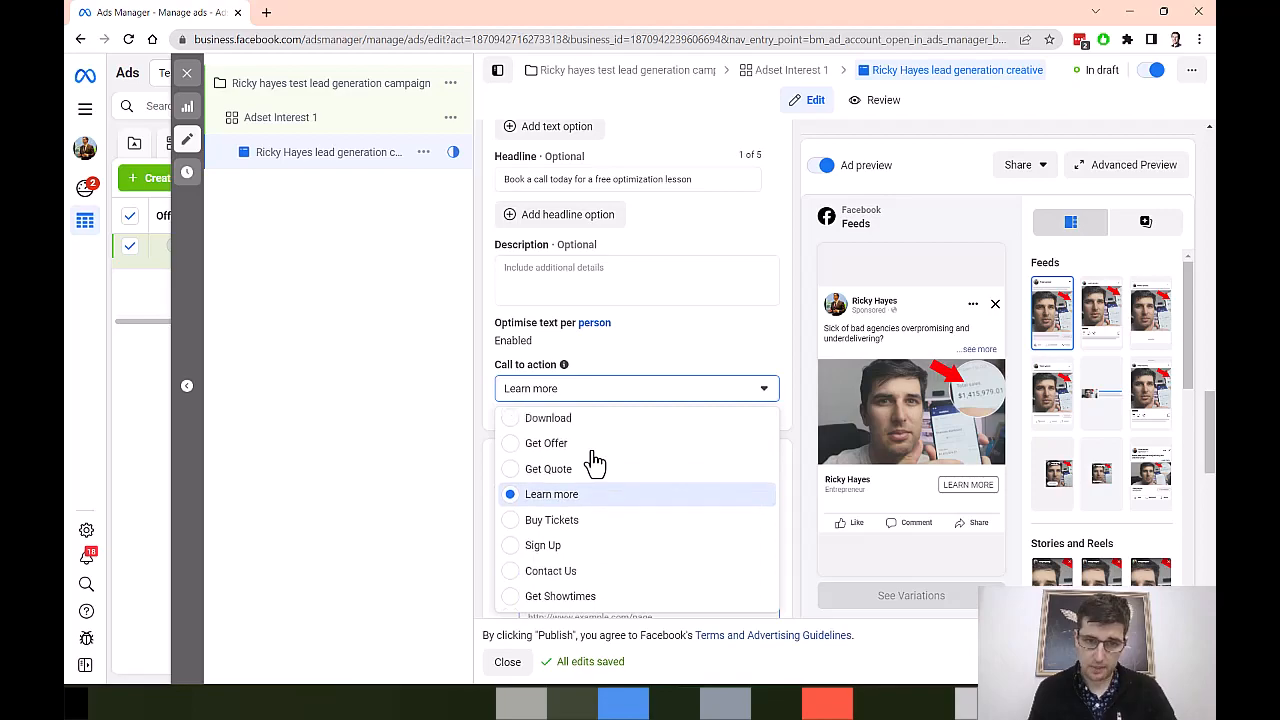
scroll(513, 518, down, 2)
scroll(508, 497, up, 2)
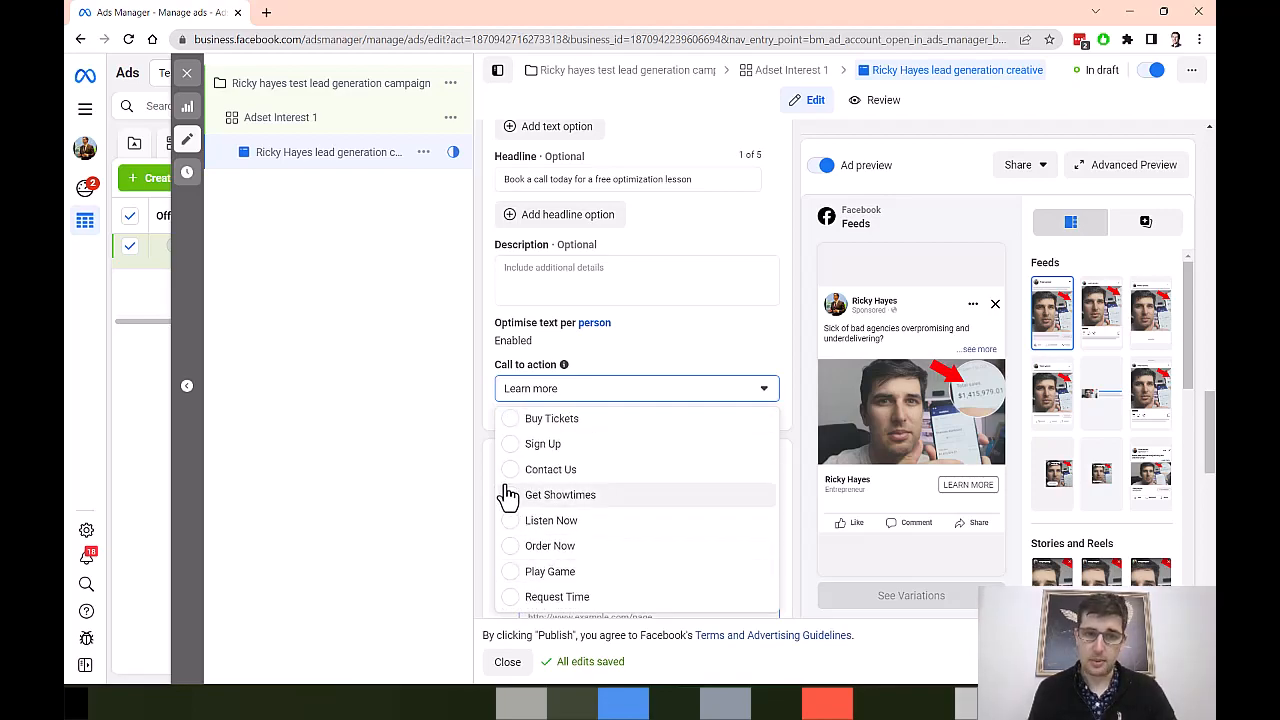
scroll(508, 485, up, 3)
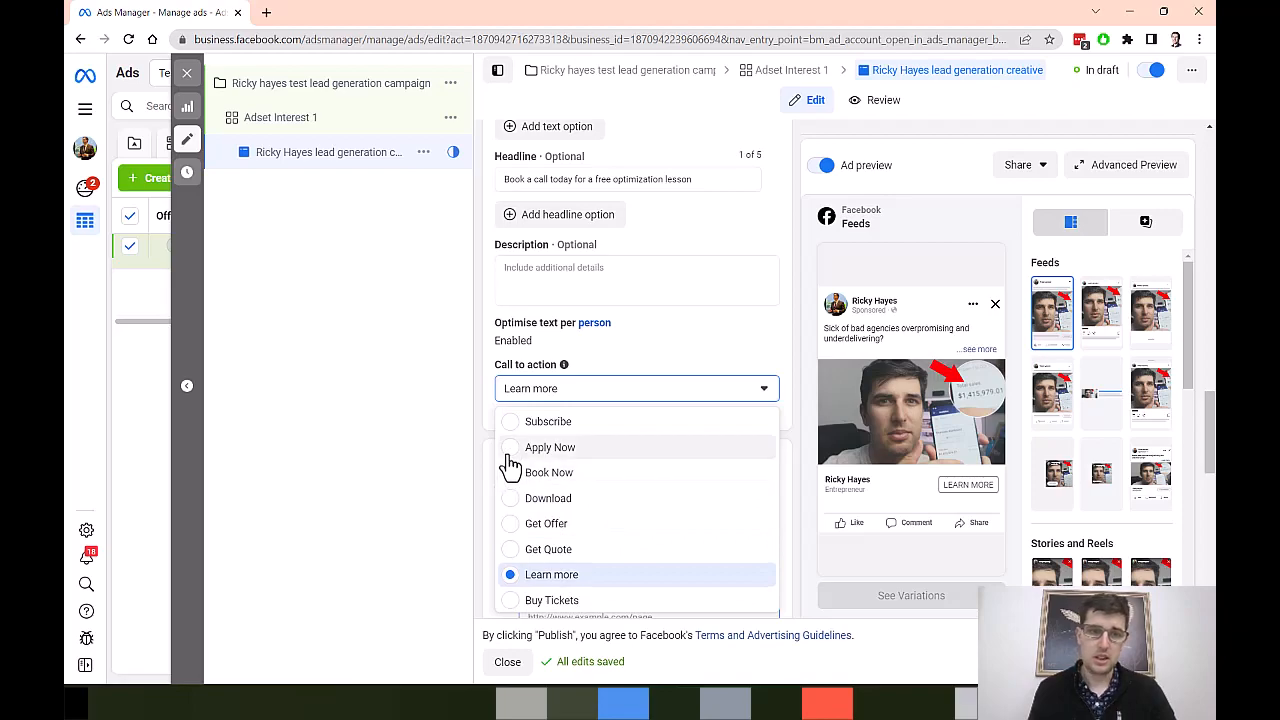
scroll(510, 490, down, 3)
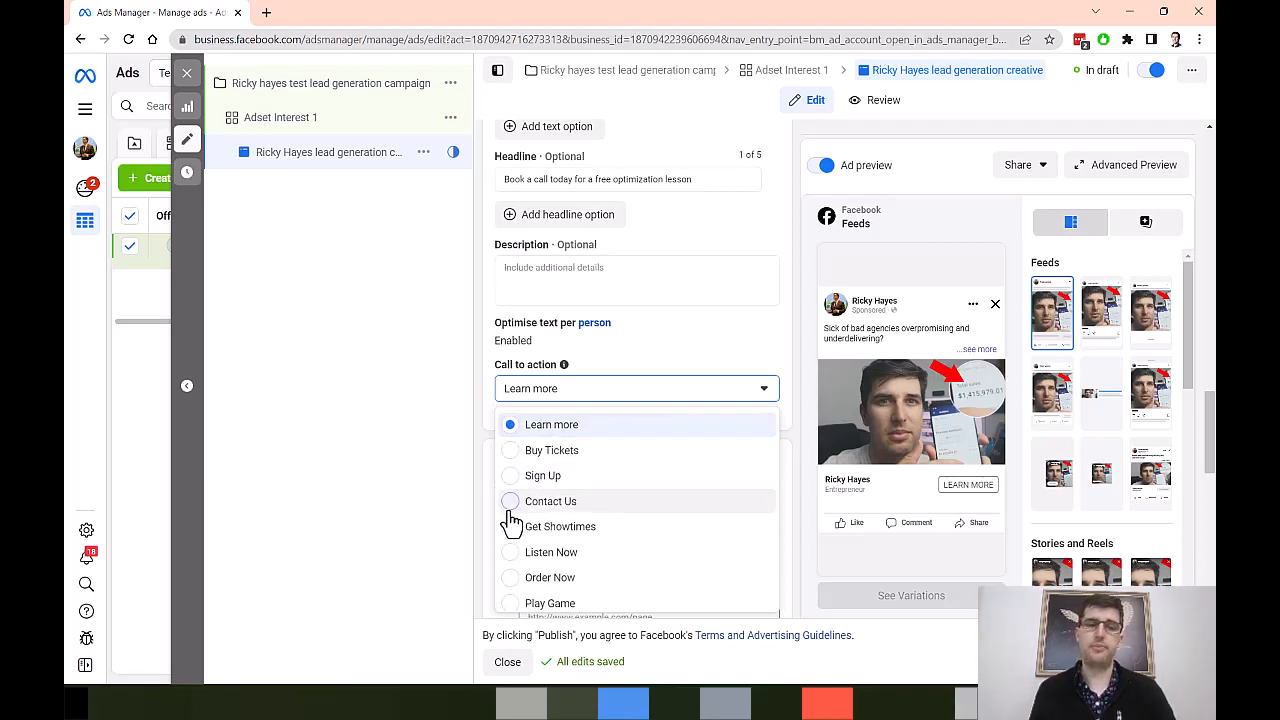
click(511, 508)
scroll(726, 474, down, 3)
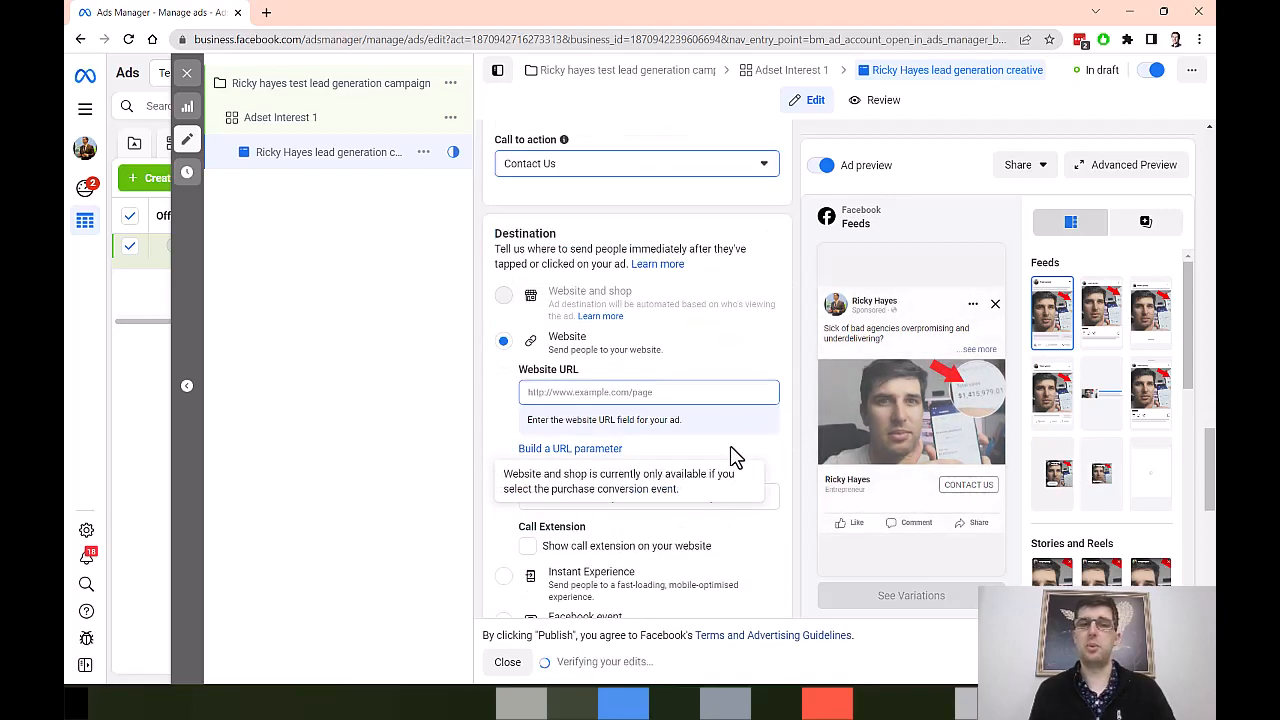
click(655, 393)
text(www.dogs.com)
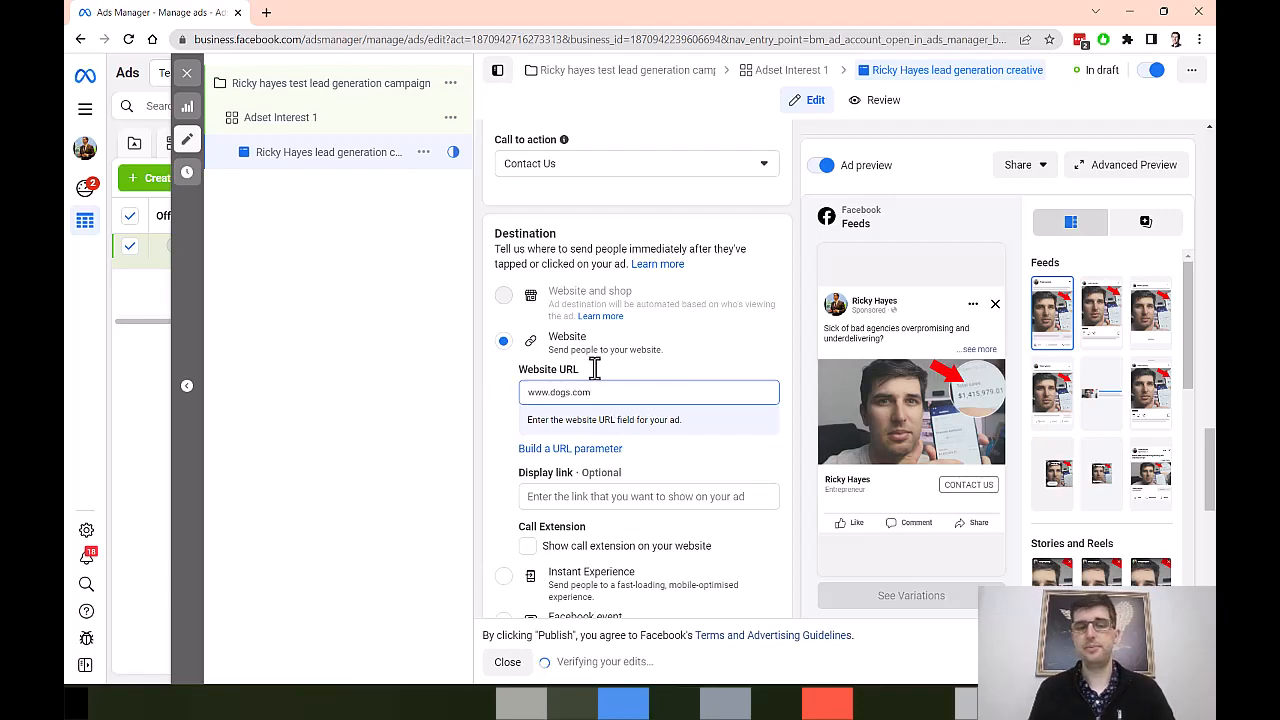
Step: Start publishing the ad with Australia and Australian Dollar as payment location and currency, and close payment setup and the ad editor before adding a payment method
scroll(603, 502, down, 2)
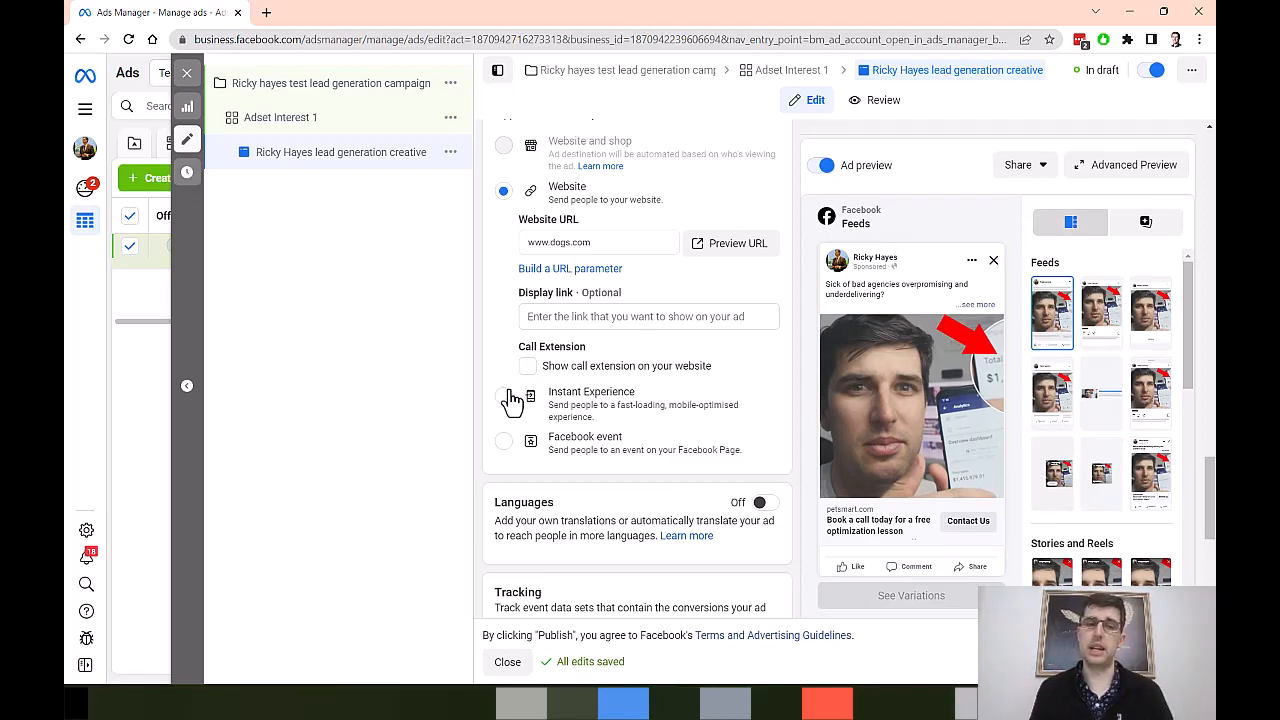
scroll(530, 385, down, 4)
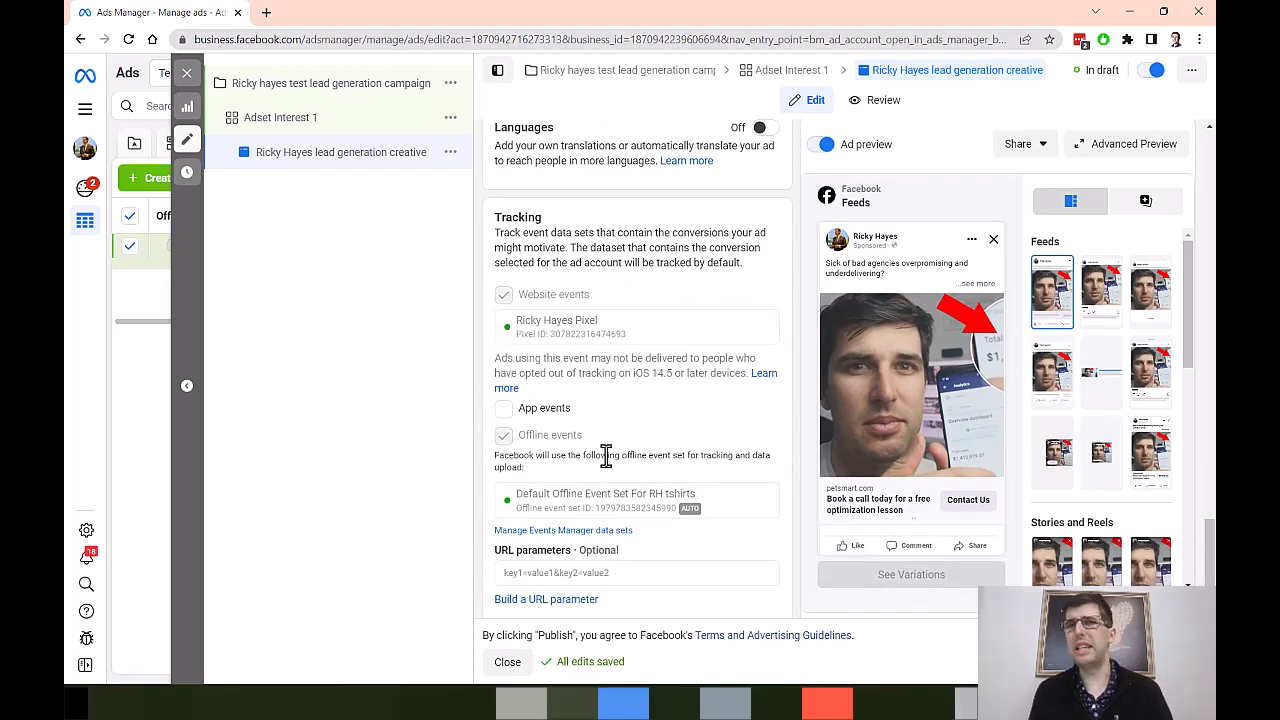
scroll(606, 455, down, 1)
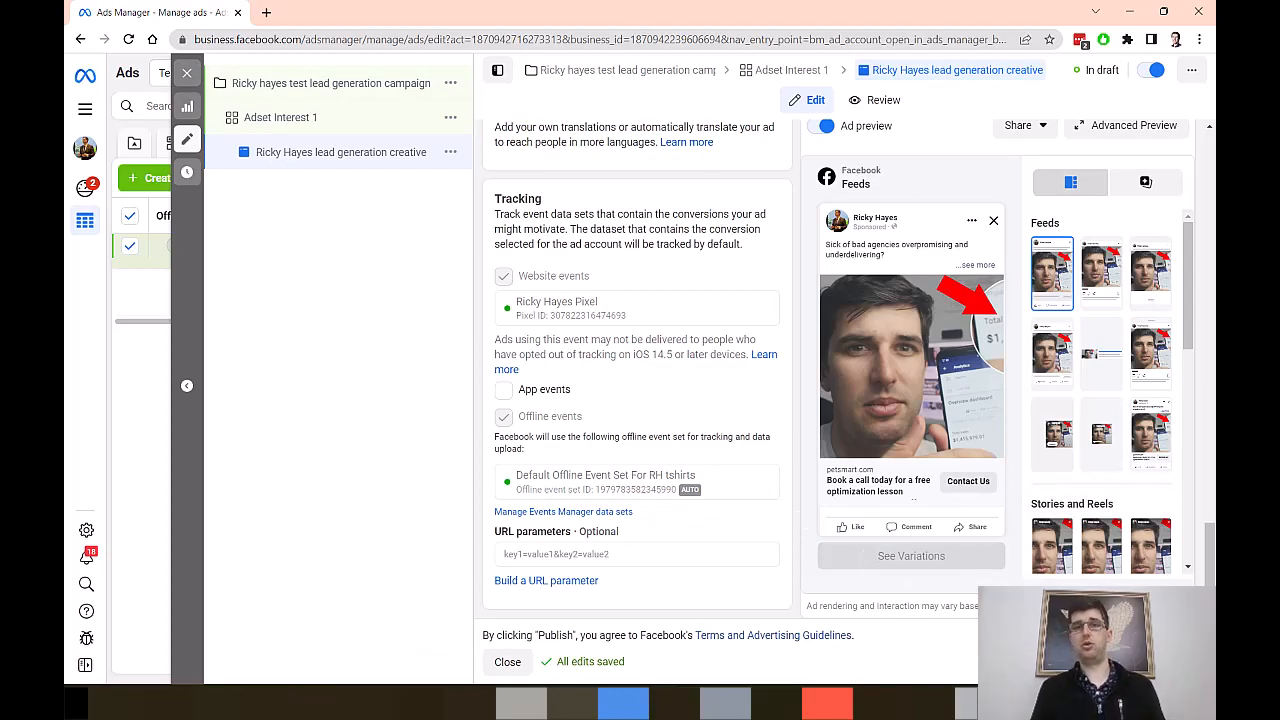
click(1164, 662)
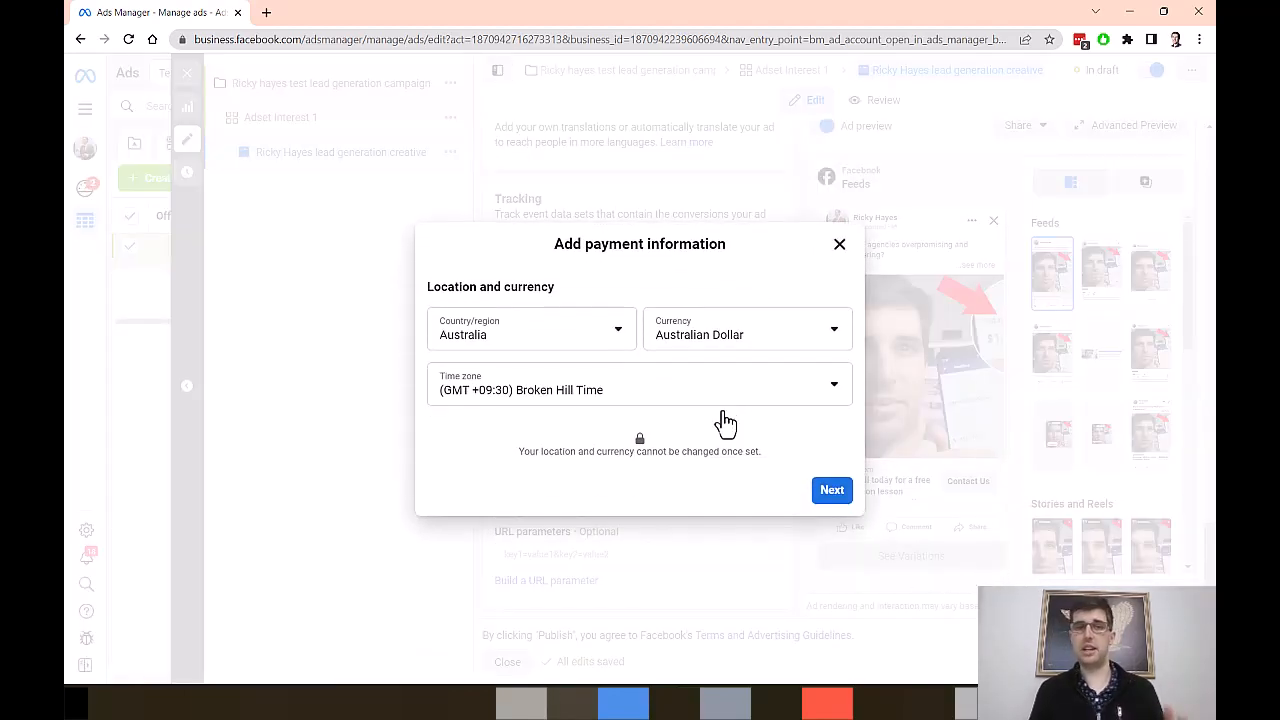
click(825, 500)
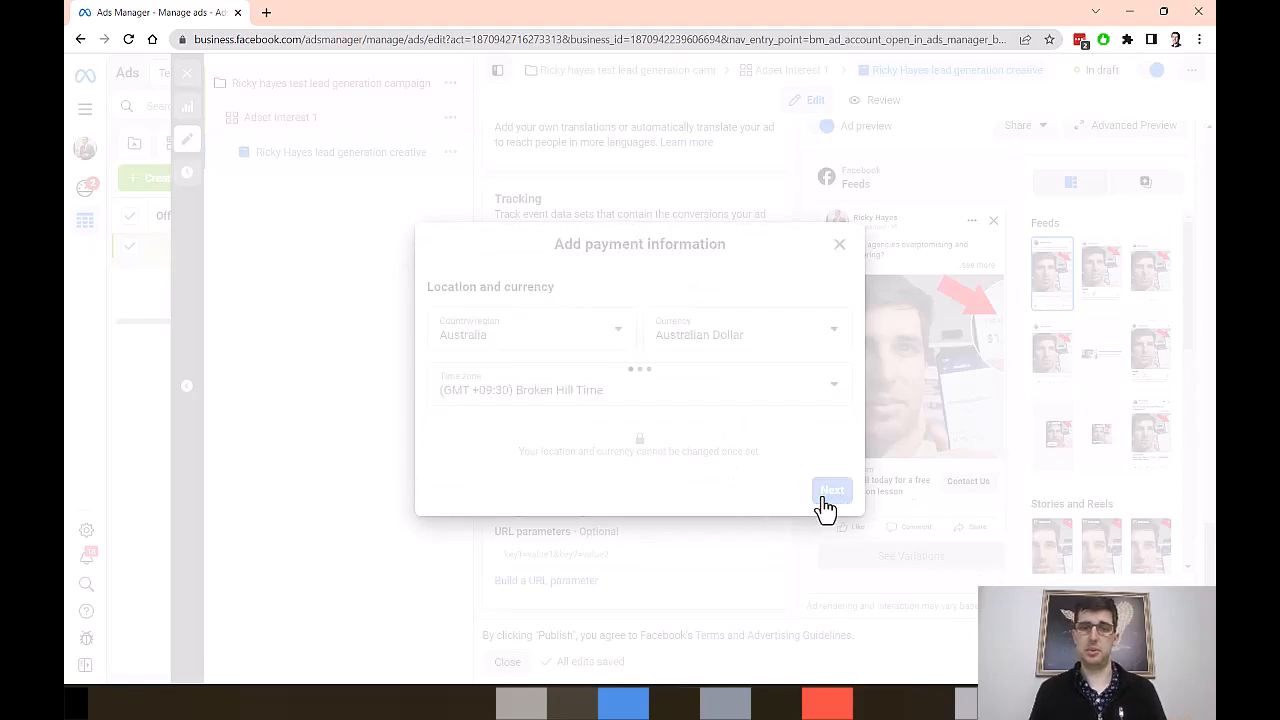
click(838, 240)
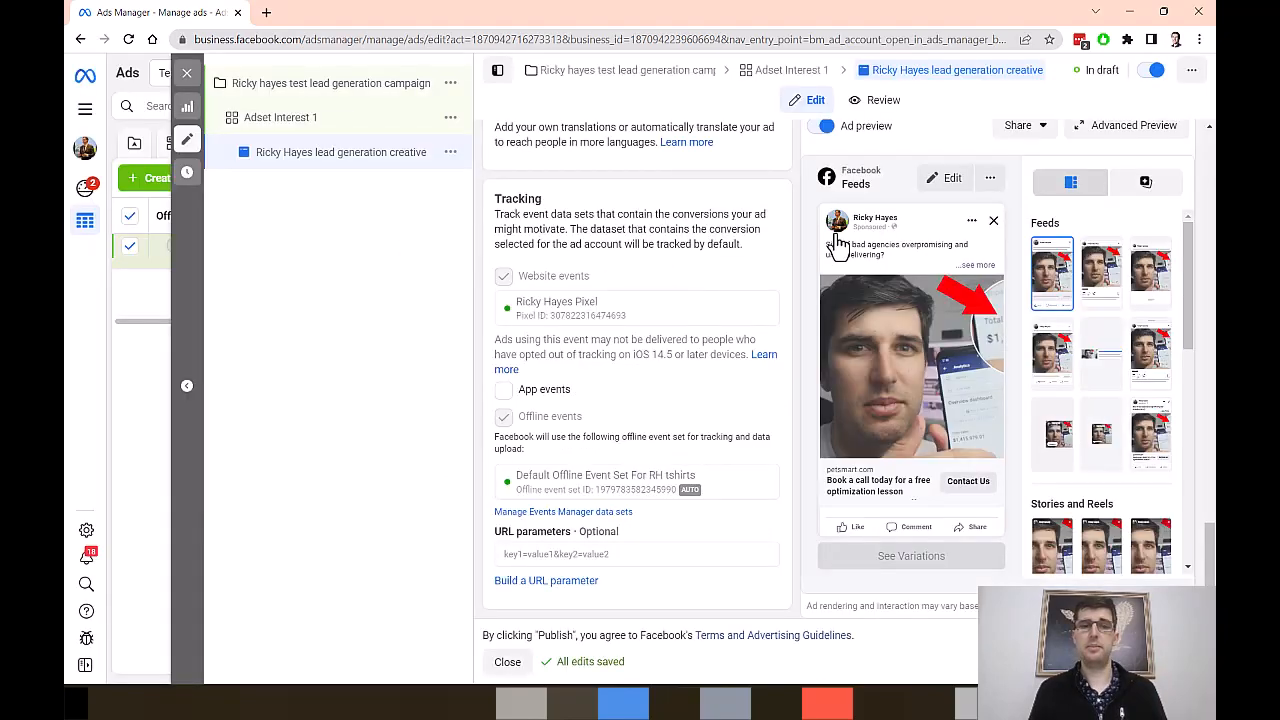
click(186, 78)
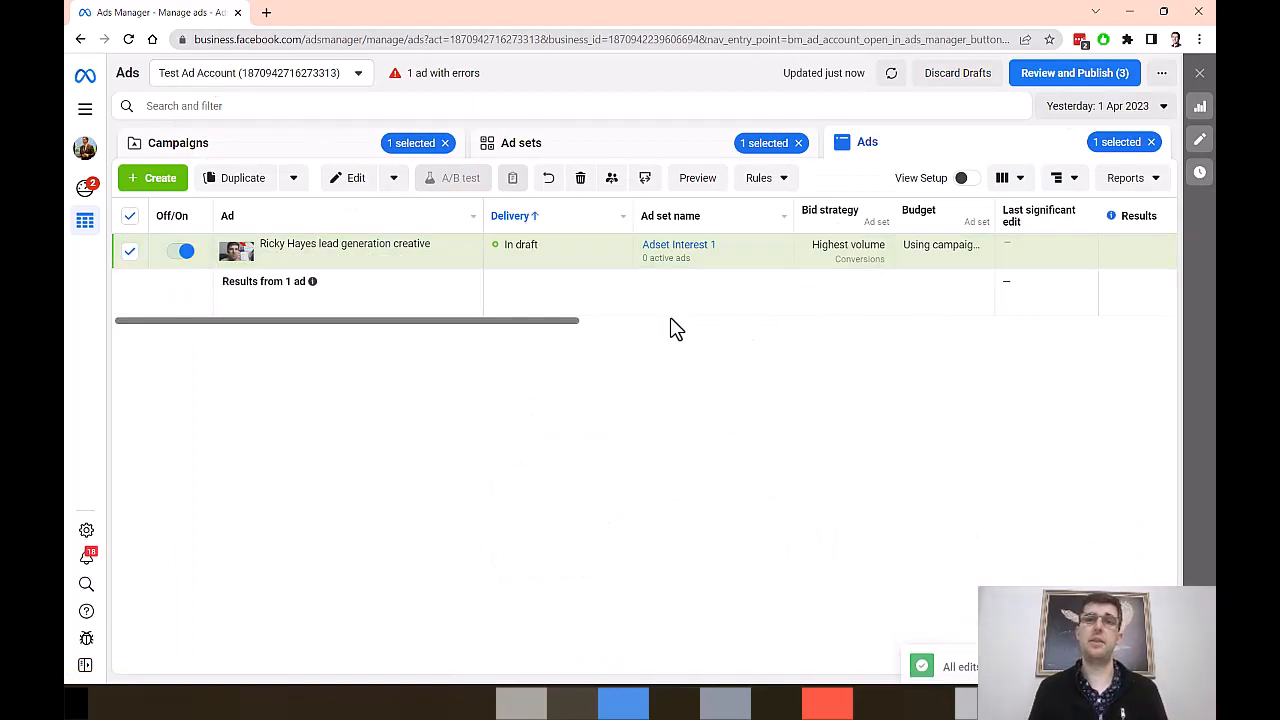